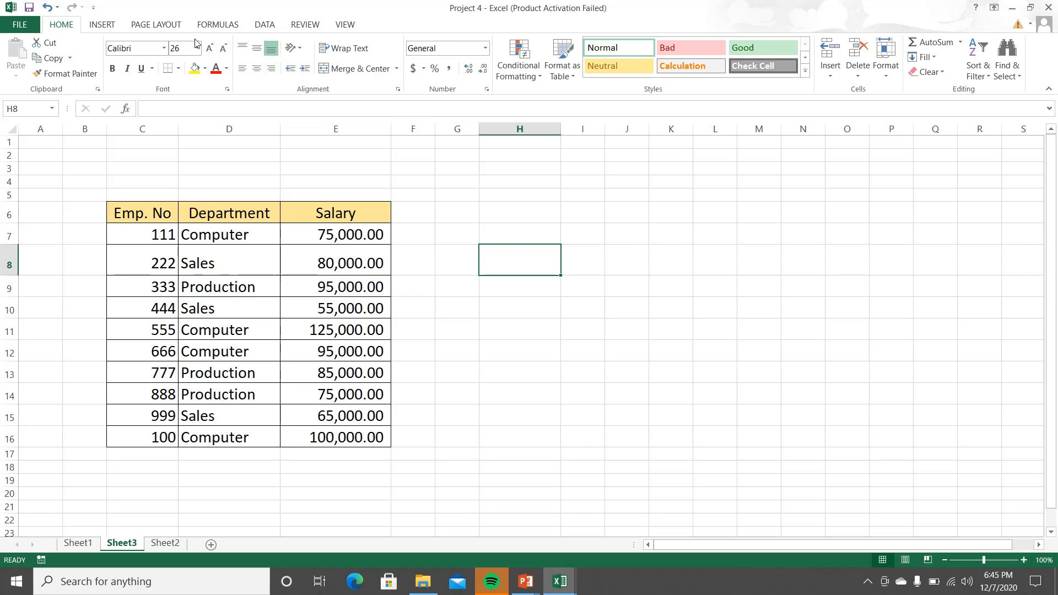
pyautogui.click(209, 26)
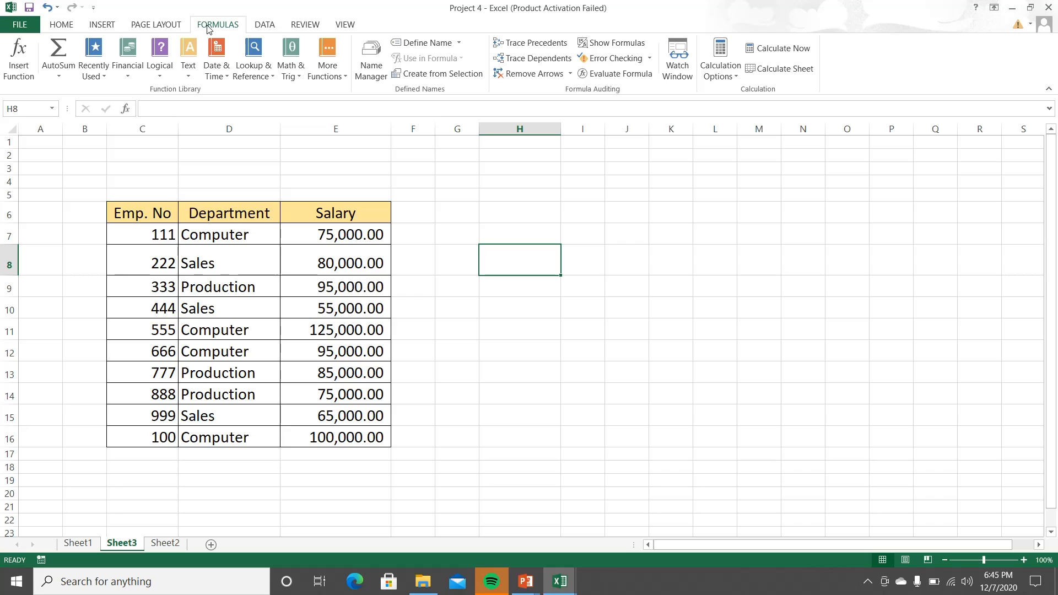
pyautogui.click(69, 27)
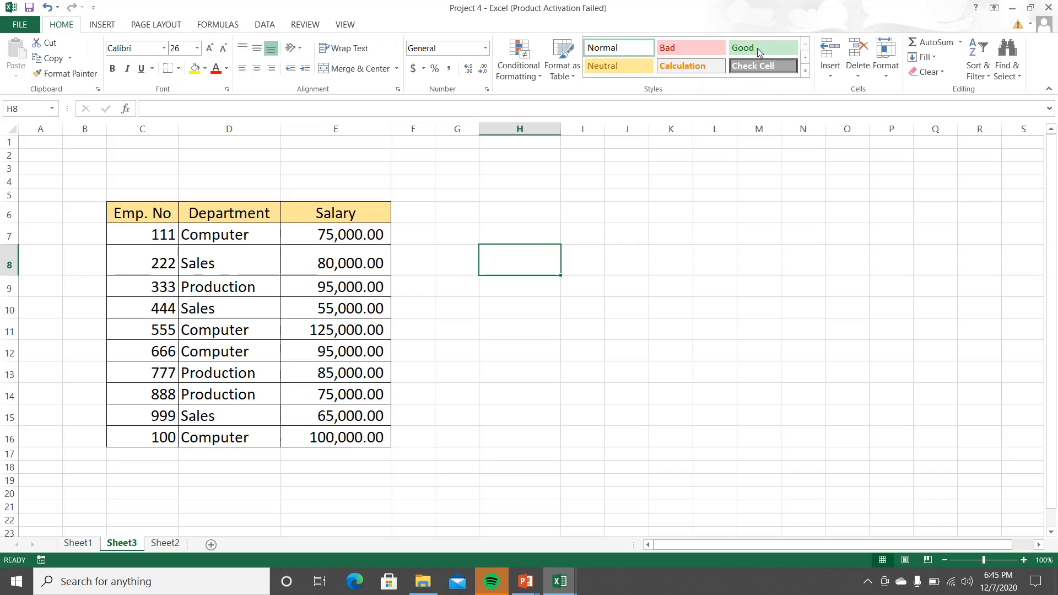
pyautogui.click(959, 42)
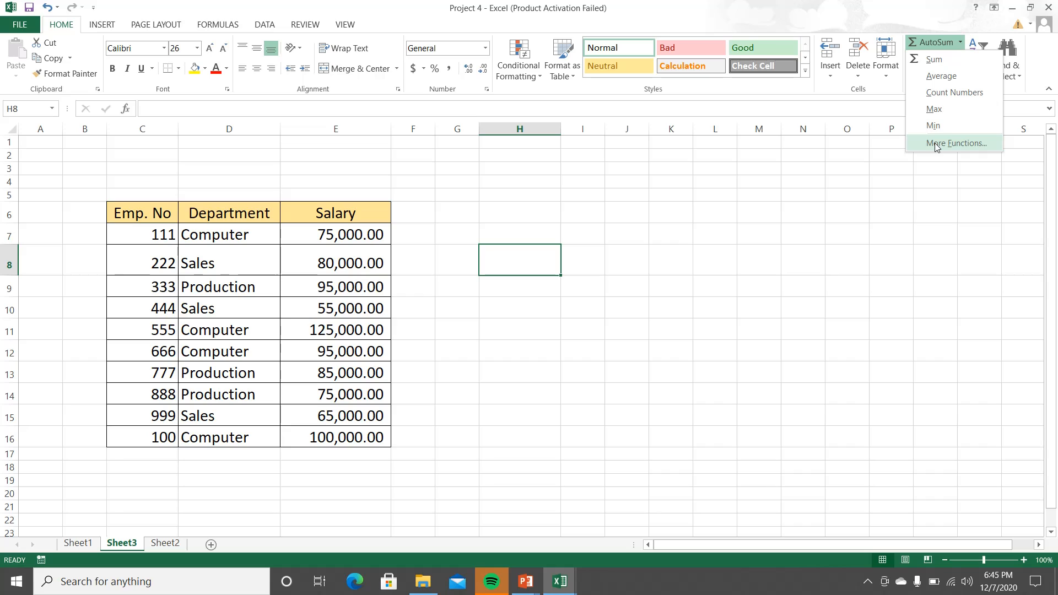
# Step: Start inserting a function in cell H8 and list the functions of all categories
pyautogui.click(226, 25)
pyautogui.click(59, 79)
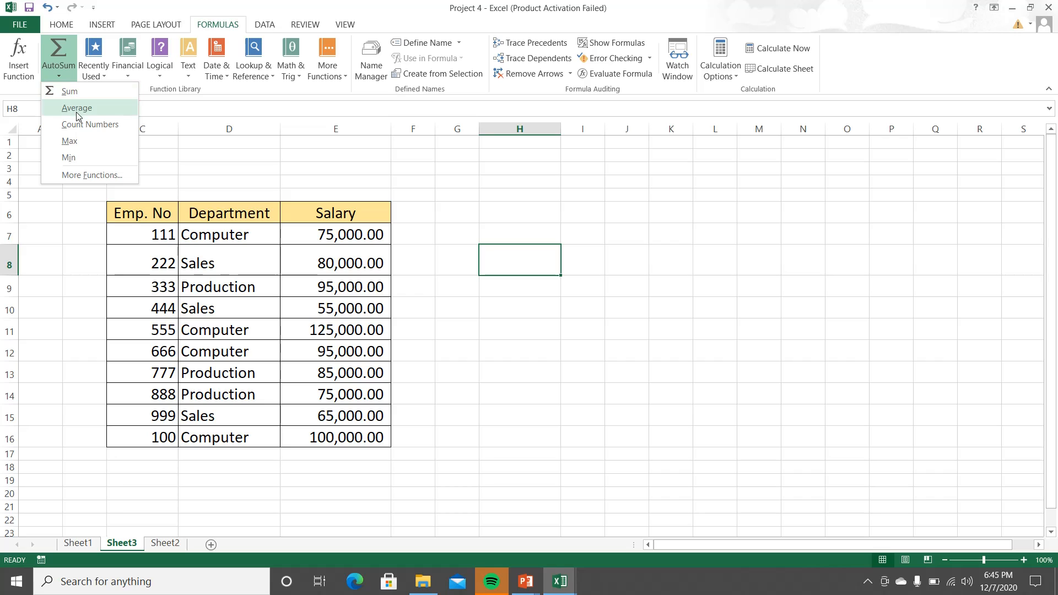
pyautogui.click(87, 174)
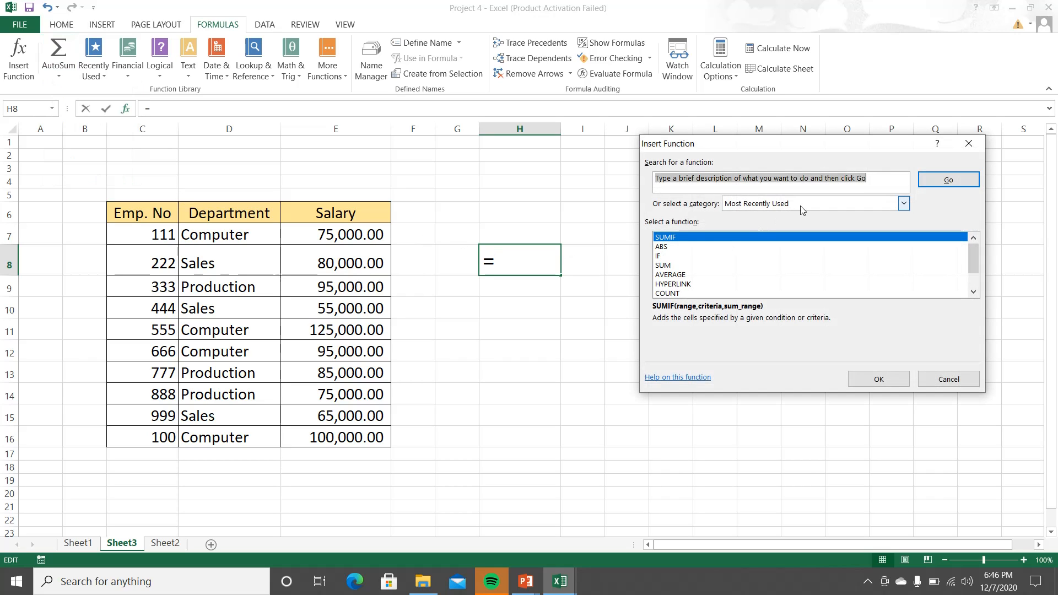
pyautogui.click(902, 203)
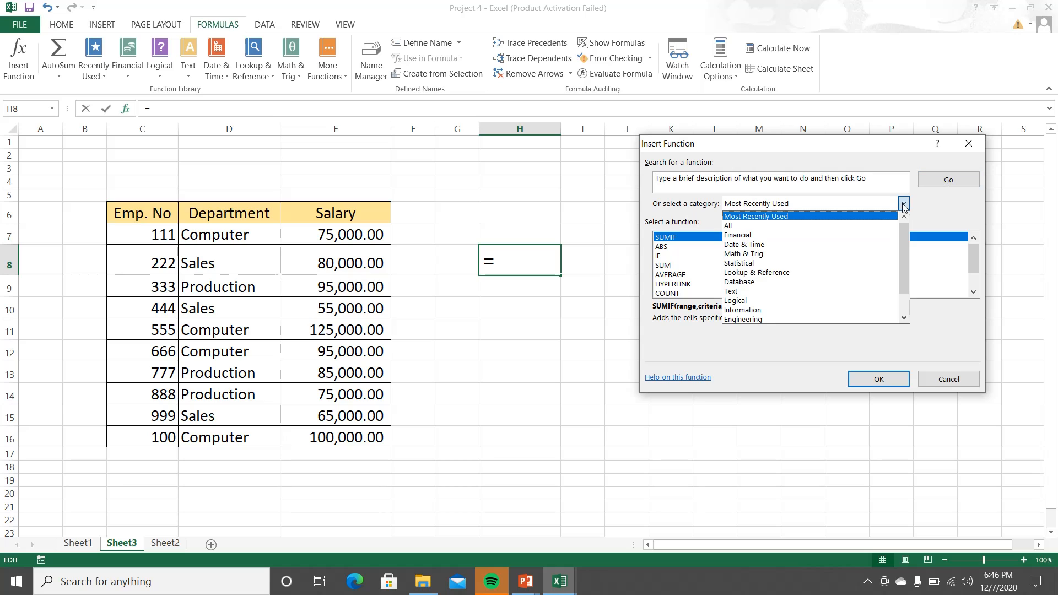
pyautogui.click(741, 226)
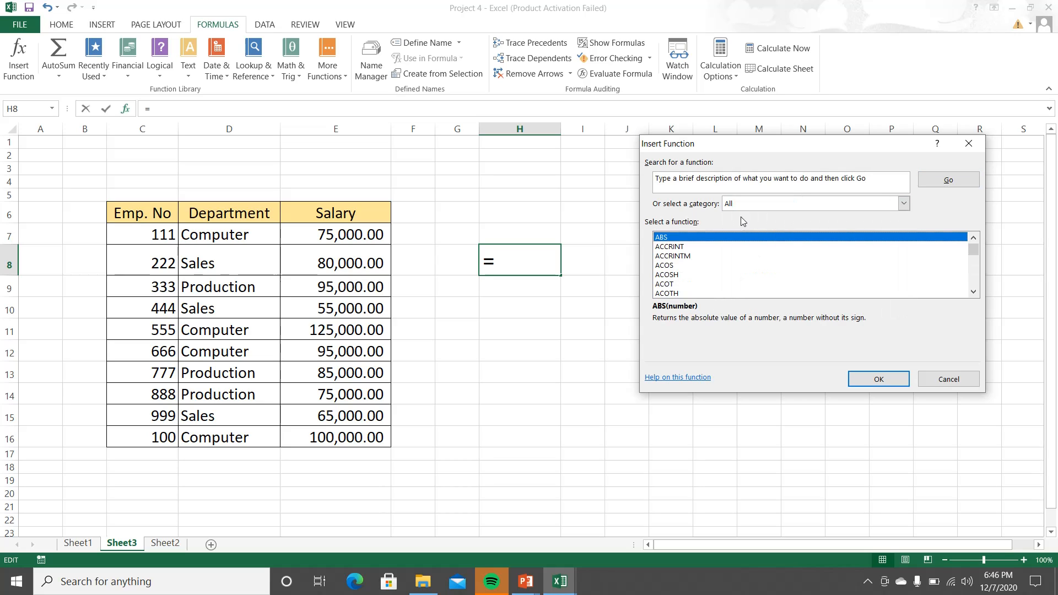
pyautogui.moveTo(973, 249)
pyautogui.mouseDown()
pyautogui.moveTo(973, 270)
pyautogui.moveTo(974, 249)
pyautogui.mouseUp()
# Step: Search the available functions for "sumif" and insert SUMIF into cell H8
pyautogui.click(860, 182)
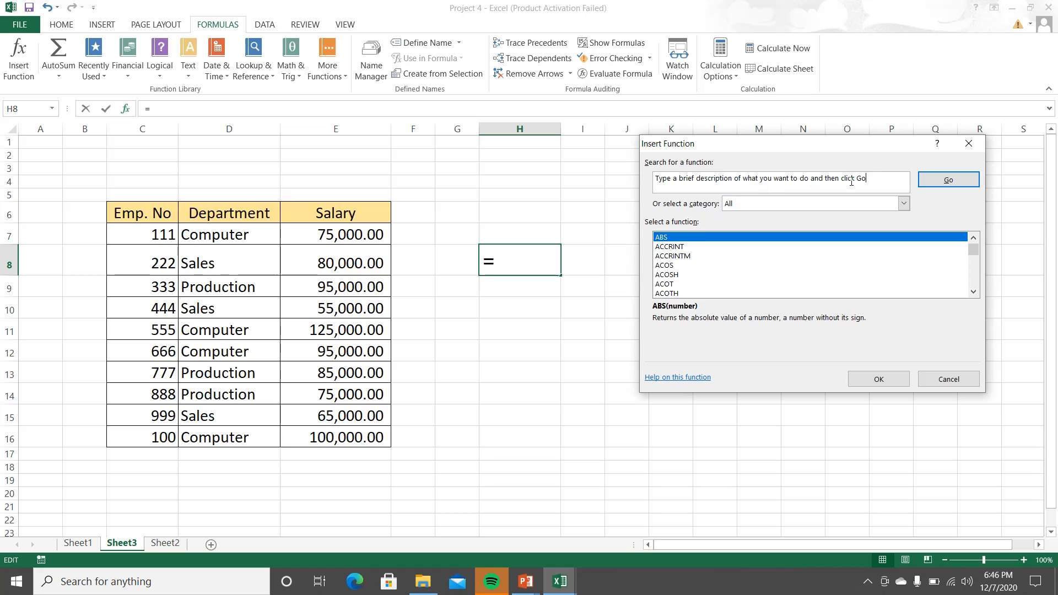
pyautogui.press('BackSpace')
pyautogui.press('BackSpace')
pyautogui.press('BackSpace')
pyautogui.press('BackSpace')
pyautogui.press('BackSpace')
pyautogui.press('BackSpace')
pyautogui.press('BackSpace')
pyautogui.press('BackSpace')
pyautogui.press('BackSpace')
pyautogui.press('BackSpace')
pyautogui.press('BackSpace')
pyautogui.press('BackSpace')
pyautogui.press('BackSpace')
pyautogui.press('BackSpace')
pyautogui.press('BackSpace')
pyautogui.press('BackSpace')
pyautogui.press('BackSpace')
pyautogui.press('BackSpace')
pyautogui.press('BackSpace')
pyautogui.press('BackSpace')
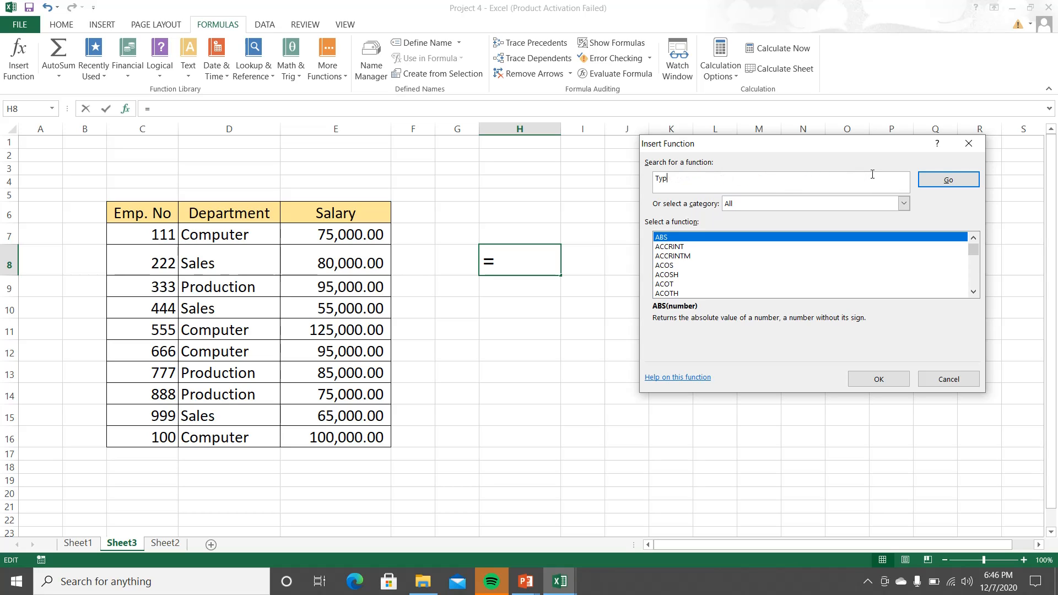
pyautogui.write('sumif')
pyautogui.click(952, 182)
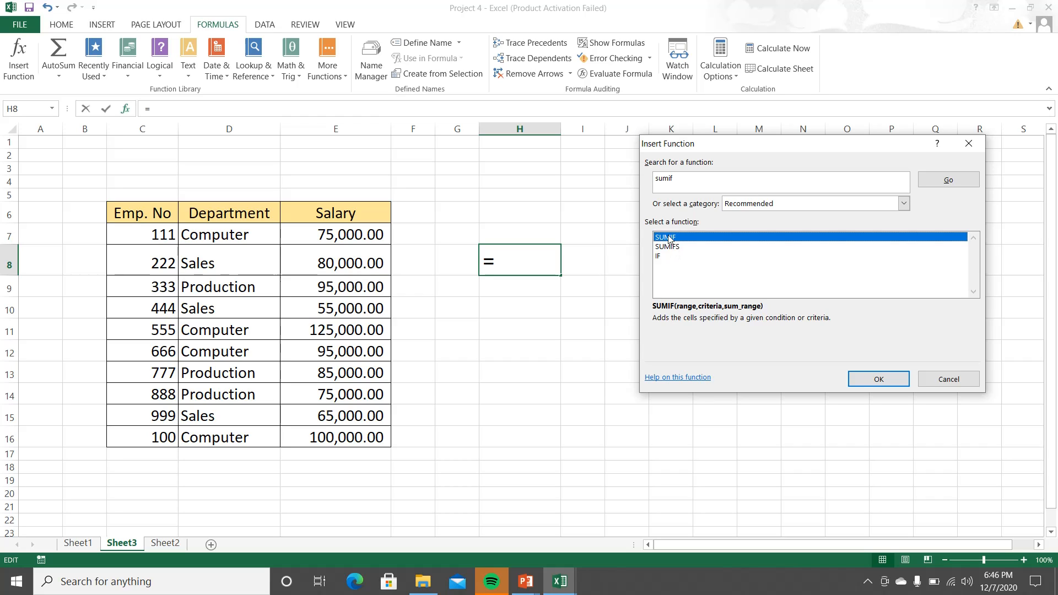
pyautogui.click(868, 379)
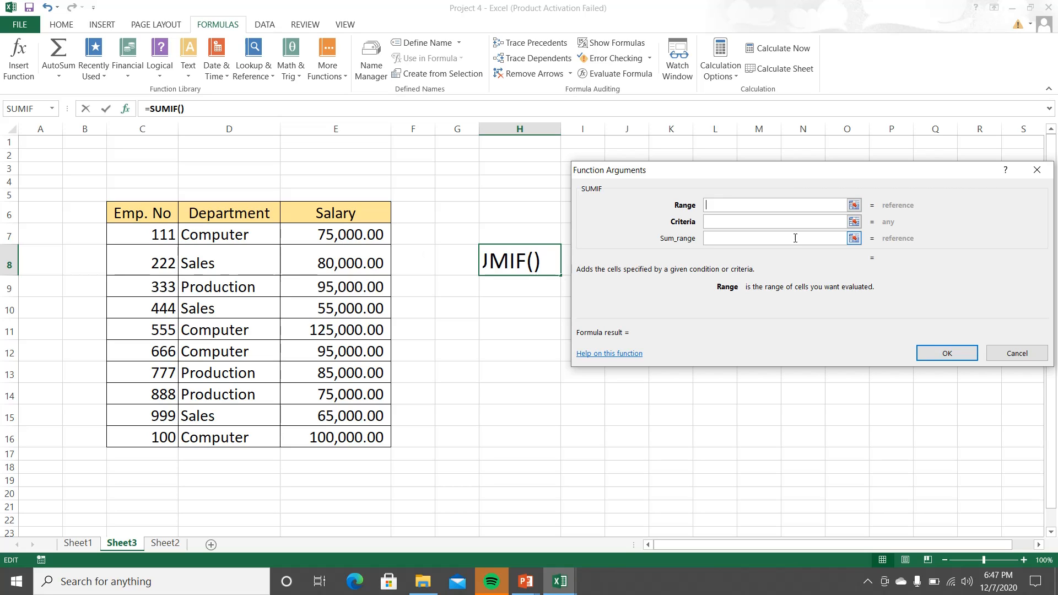
# Step: Set the SUMIF range to the Salary values in E7:E16
pyautogui.click(855, 206)
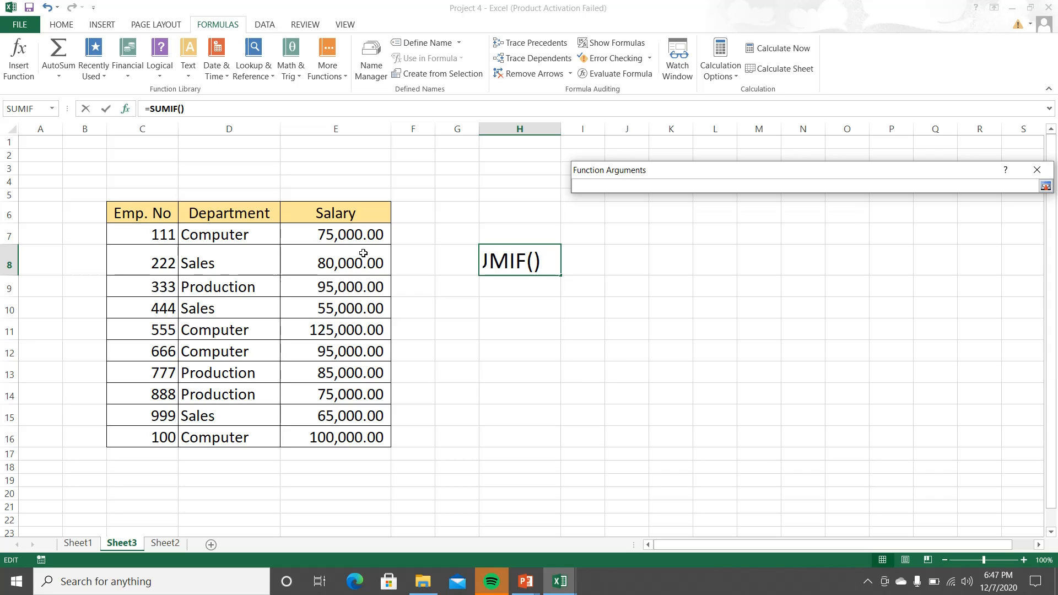
pyautogui.moveTo(360, 235); pyautogui.dragTo(353, 438)
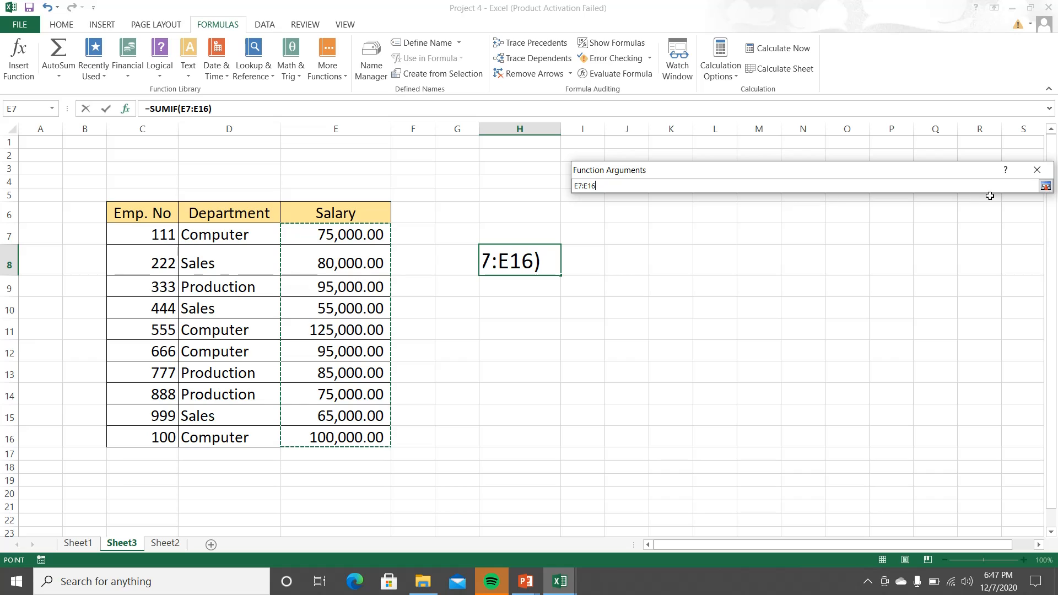
pyautogui.click(1045, 187)
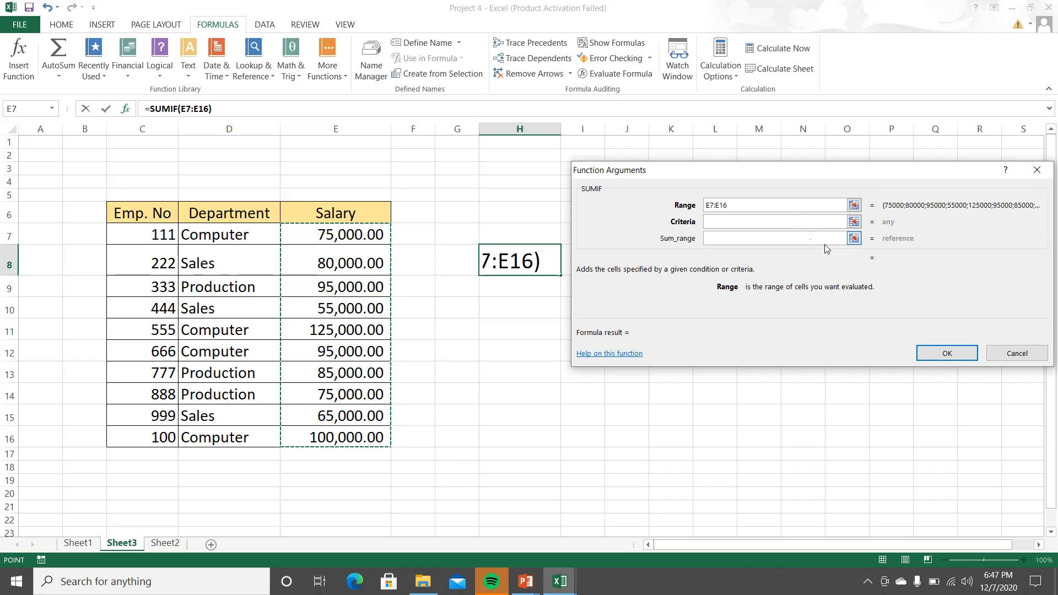
# Step: Set the SUMIF criteria to >=100000 and complete the formula in H8
pyautogui.click(769, 221)
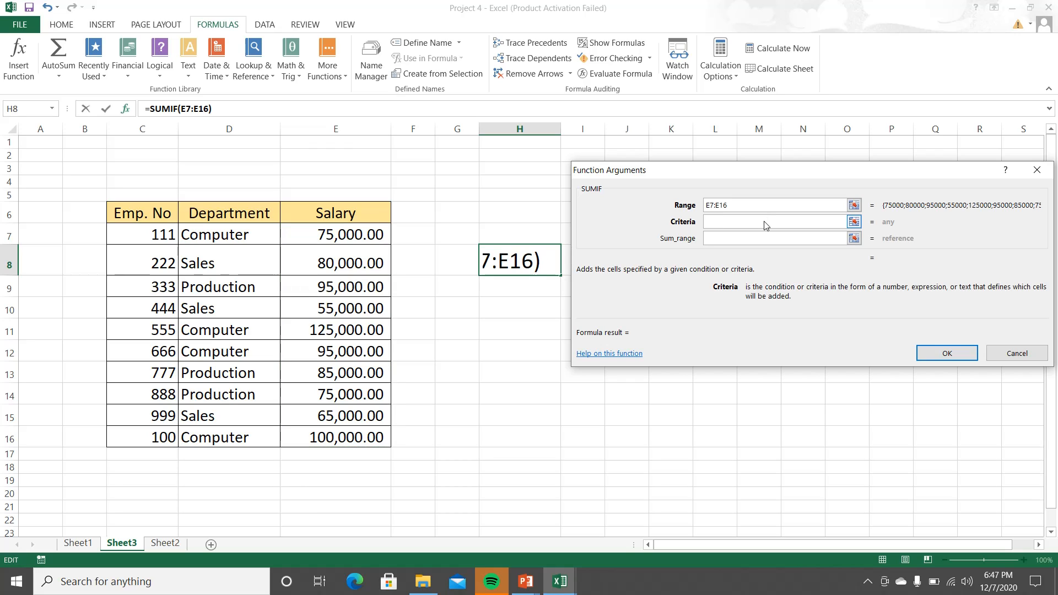
pyautogui.write('>')
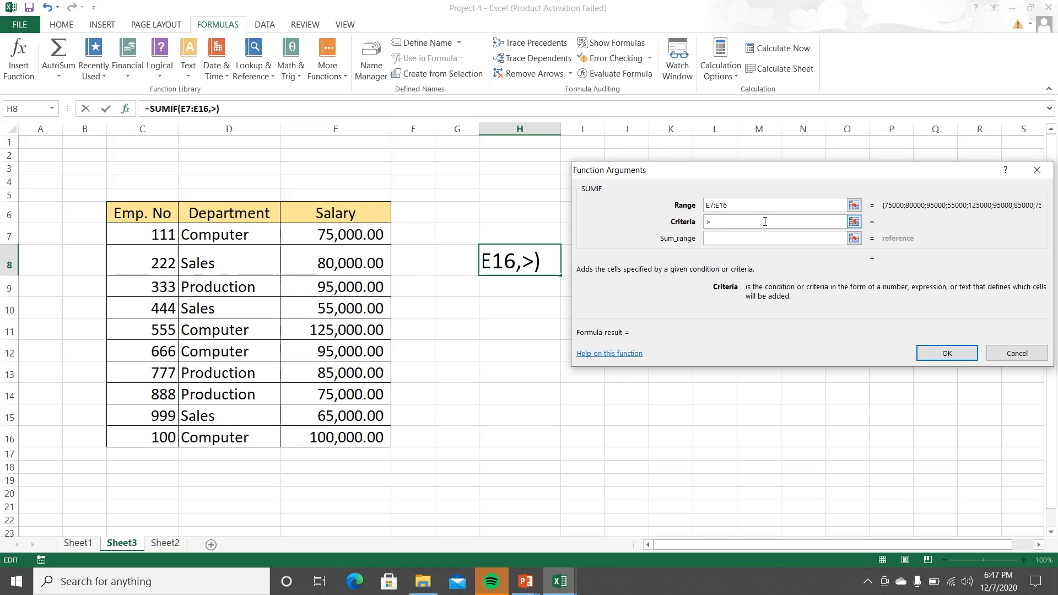
pyautogui.write('=1')
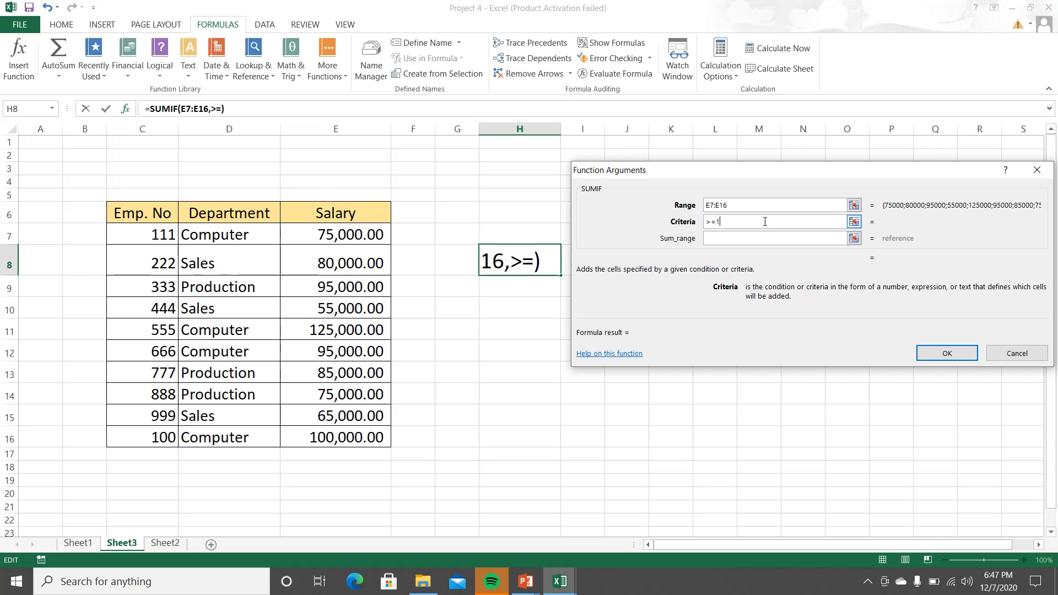
pyautogui.write('00')
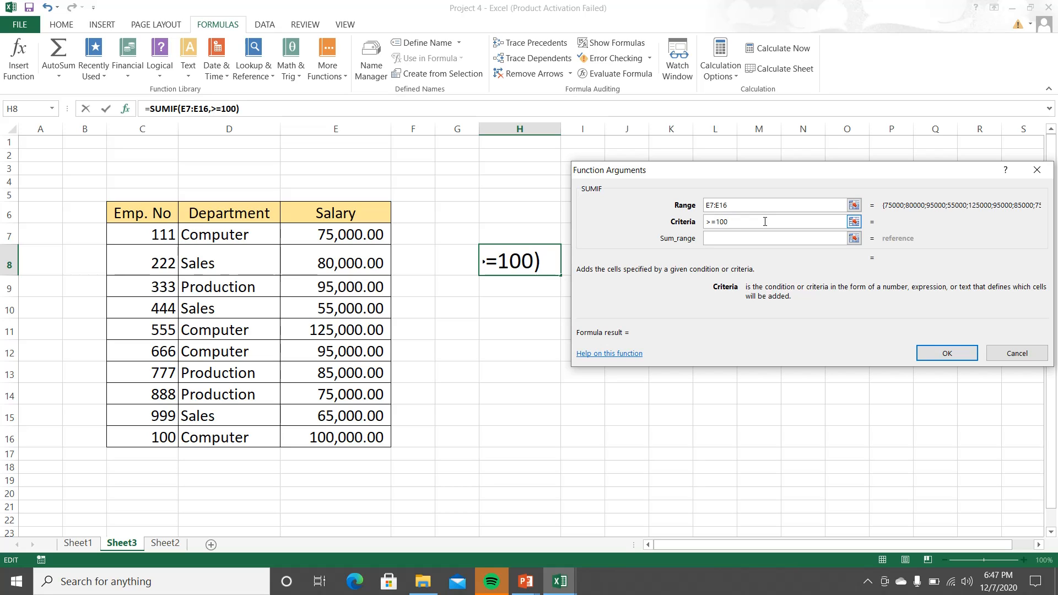
pyautogui.write('000')
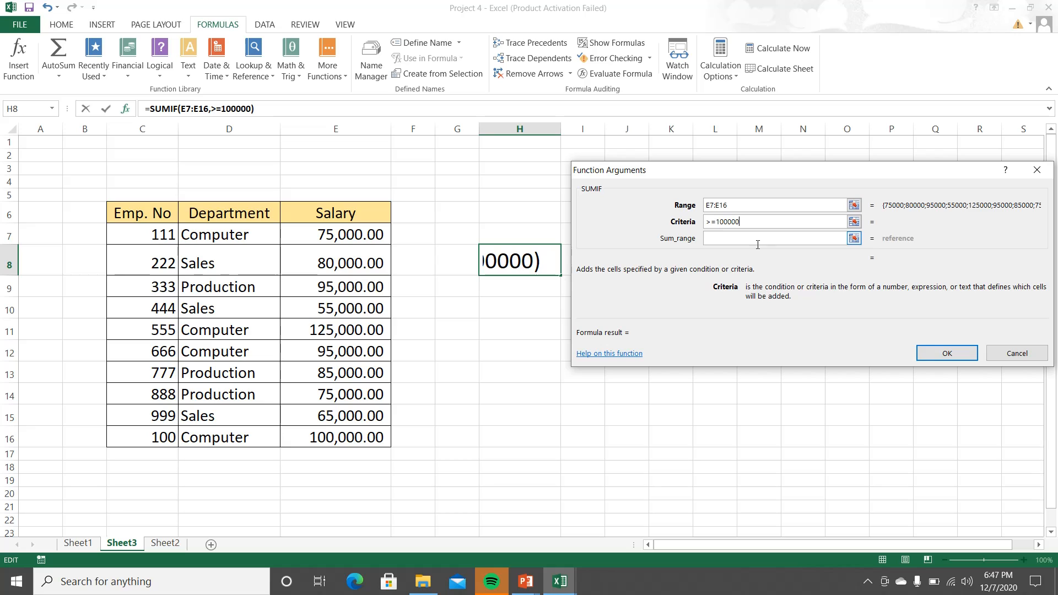
pyautogui.click(929, 354)
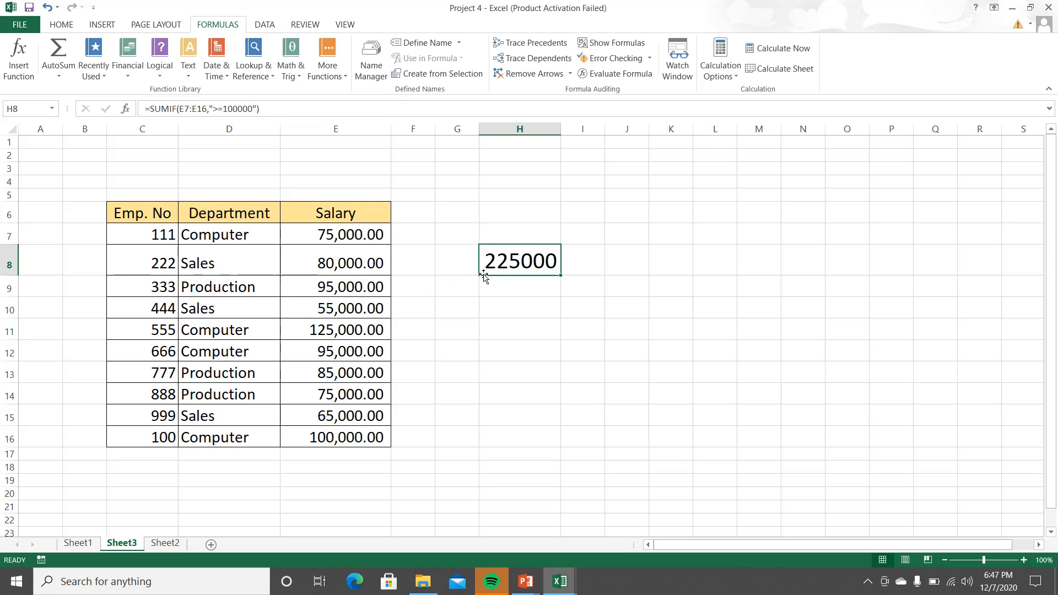
# Step: Widen column H slightly and review the SUMIF formula in cell H8
pyautogui.moveTo(561, 130); pyautogui.dragTo(593, 130)
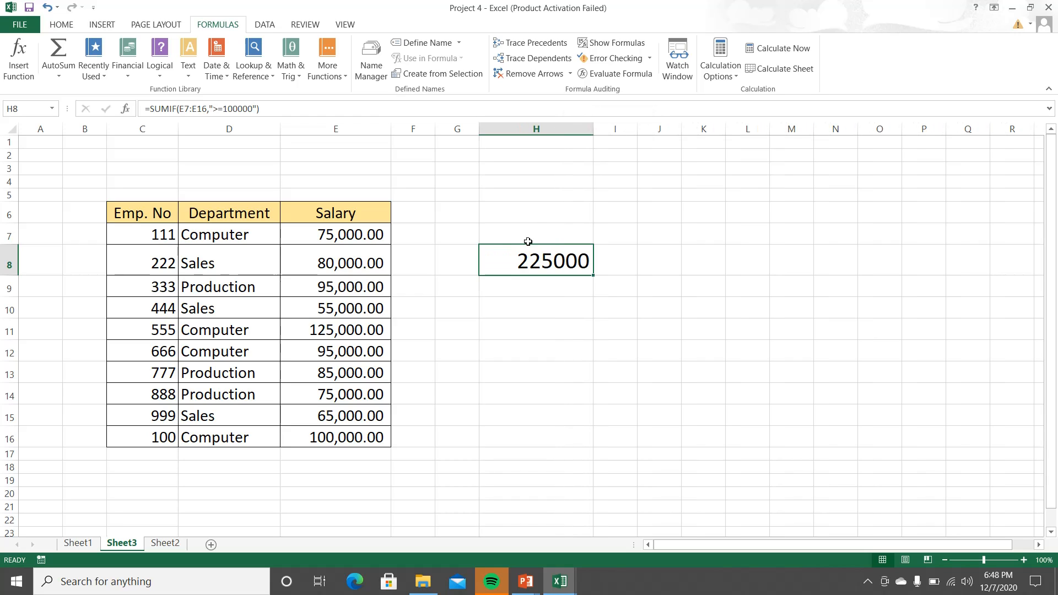
pyautogui.doubleClick(524, 261)
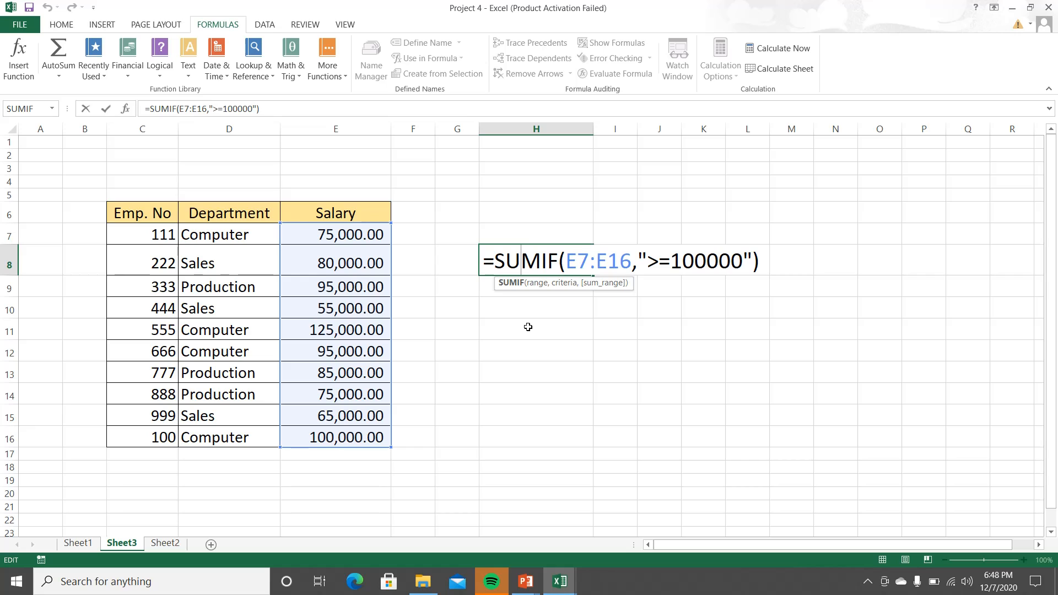
pyautogui.press('Return')
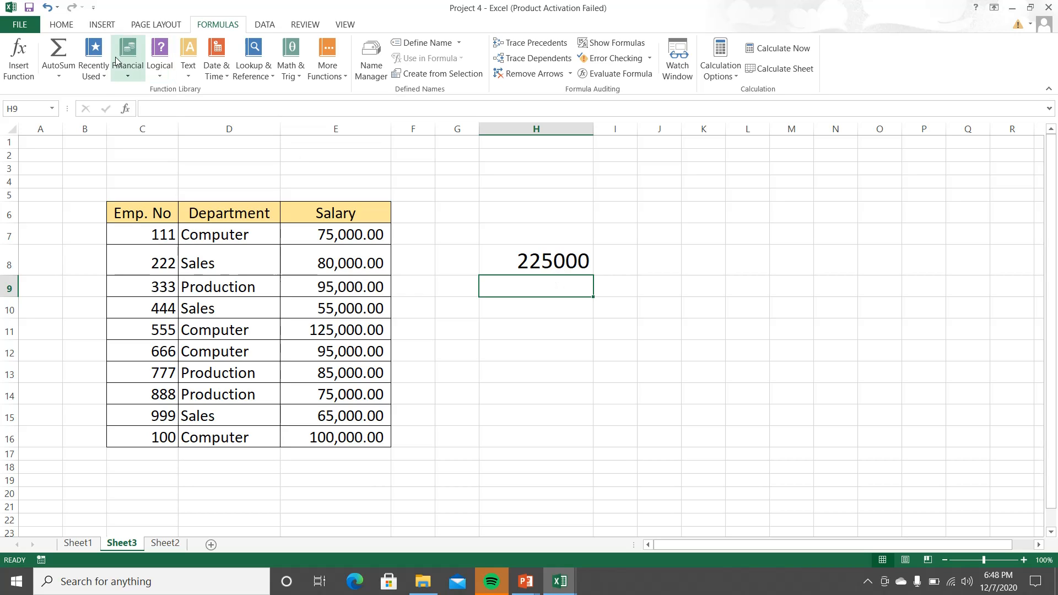
pyautogui.click(62, 24)
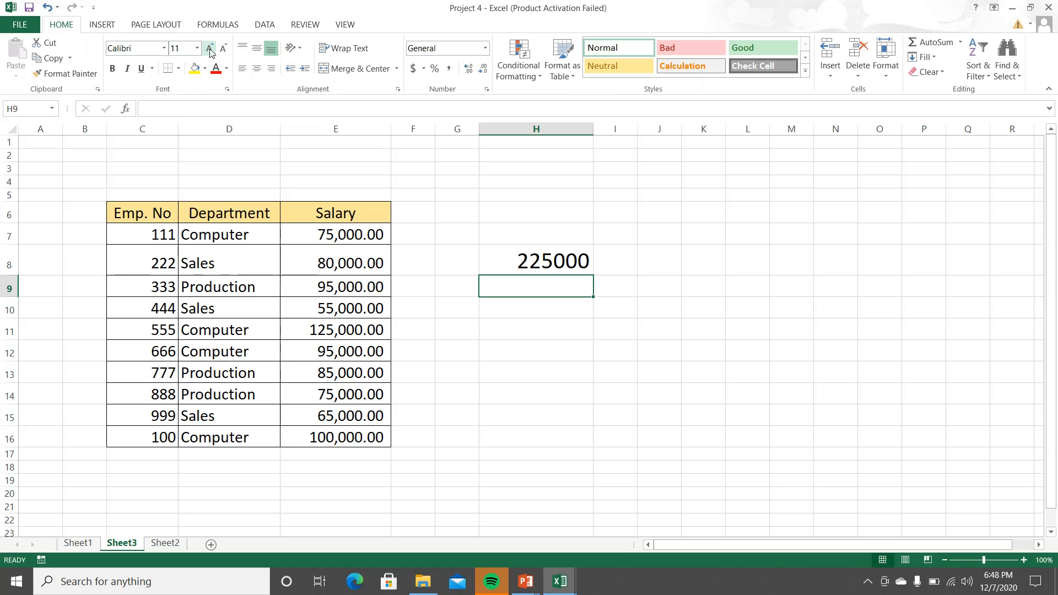
pyautogui.click(514, 255)
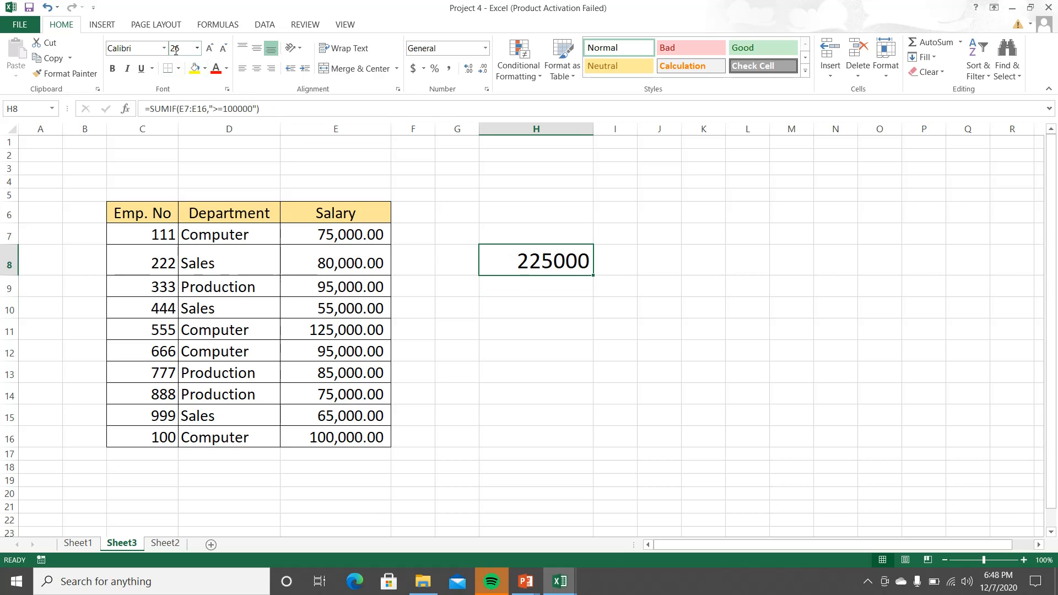
pyautogui.click(497, 280)
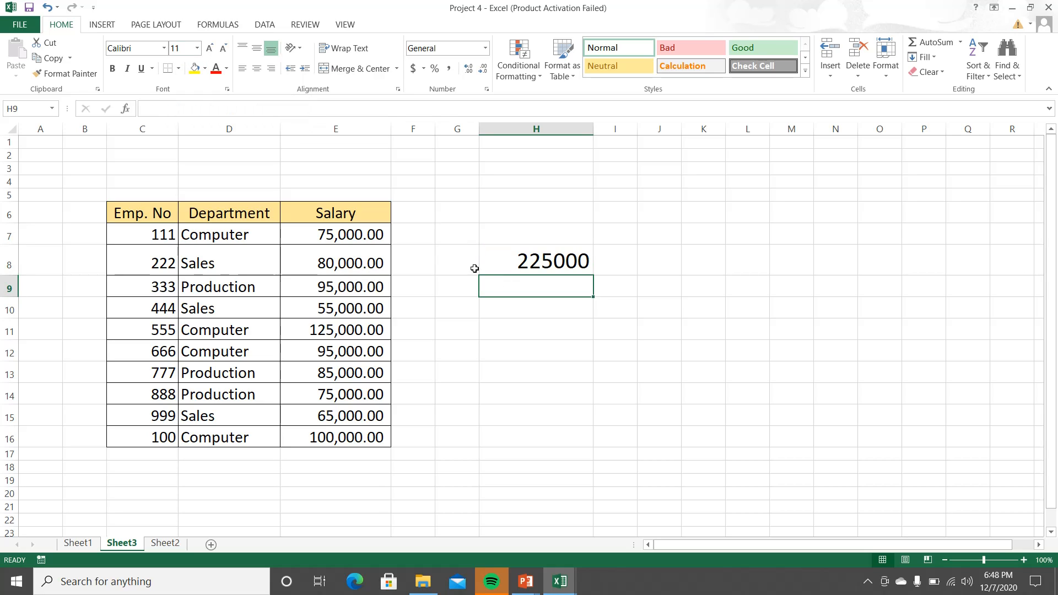
pyautogui.write('gf')
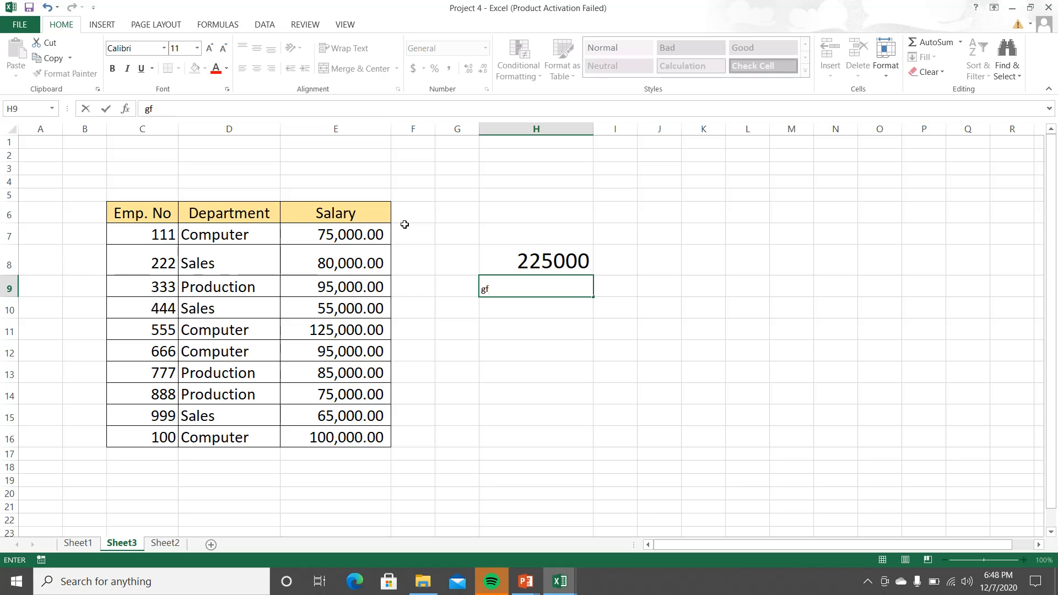
# Step: Copy the formatting of cell H8 to the empty cell H9 with Format Painter
pyautogui.click(514, 255)
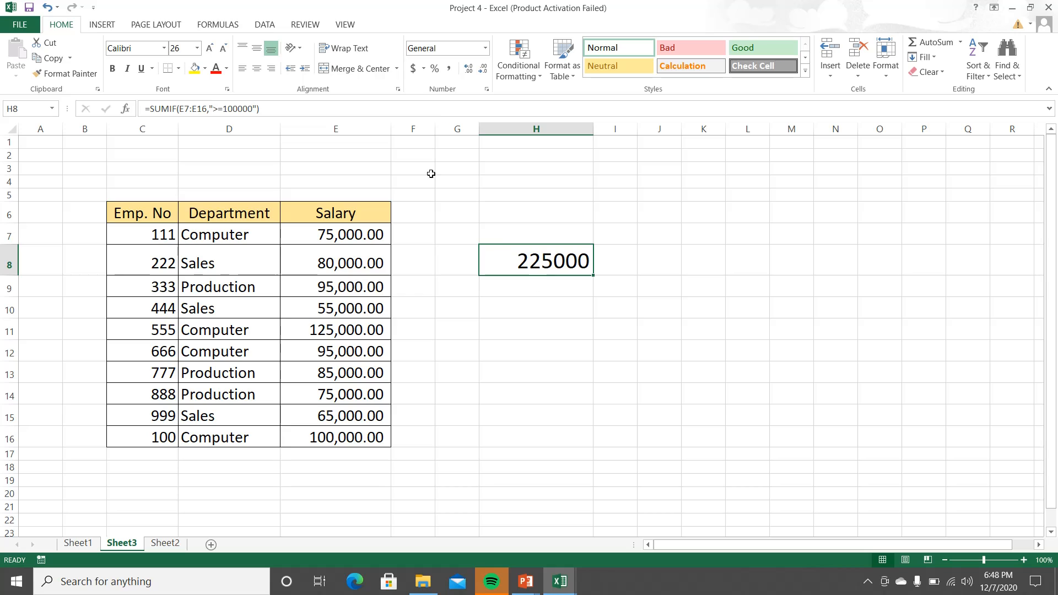
pyautogui.click(61, 74)
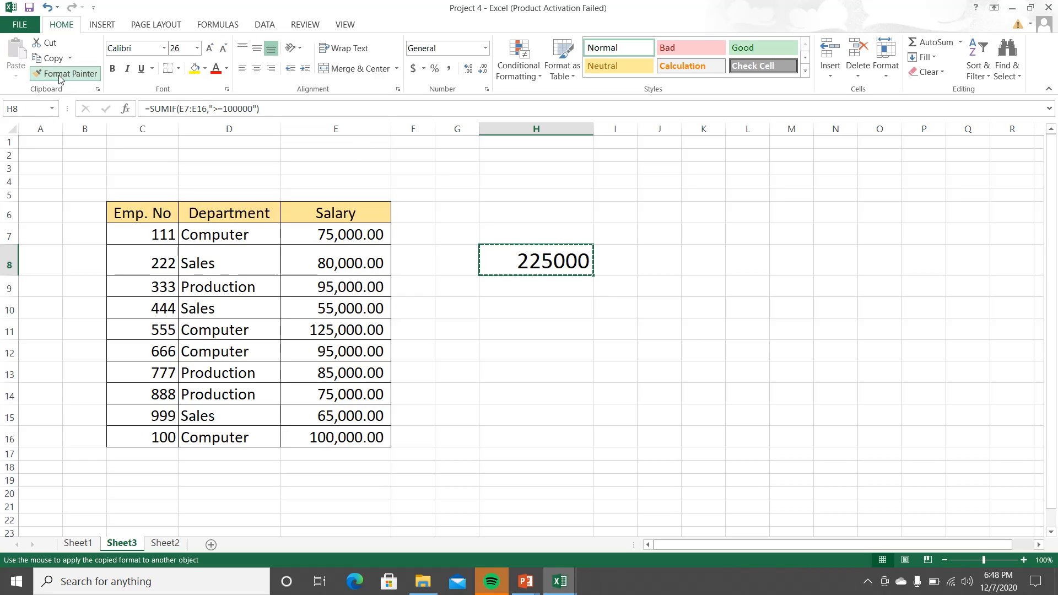
pyautogui.click(507, 289)
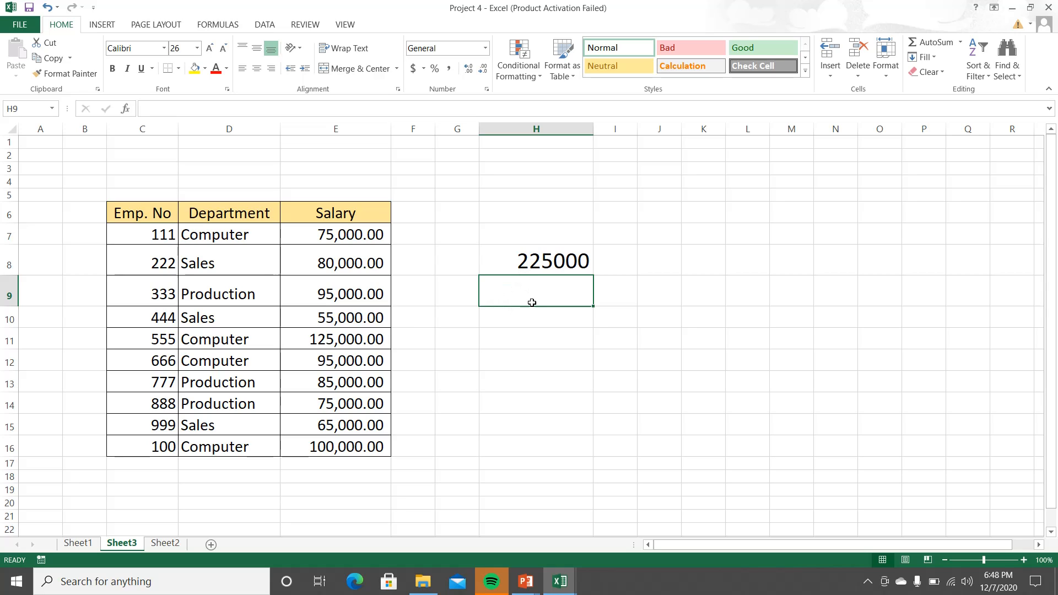
# Step: Examine the Computer entries in the Department column for a department-based salary sum
pyautogui.click(546, 258)
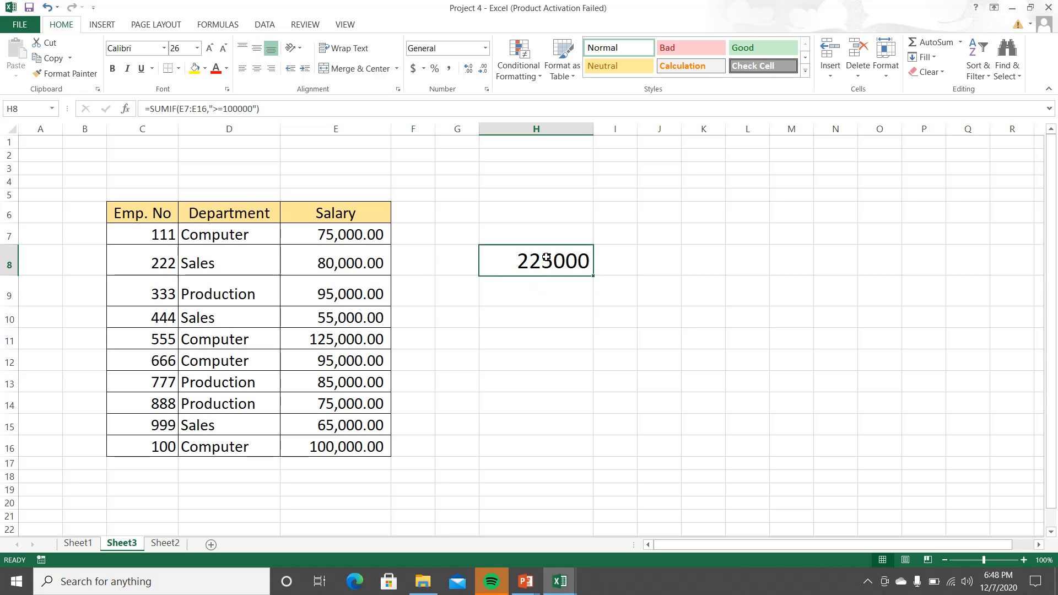
pyautogui.click(543, 289)
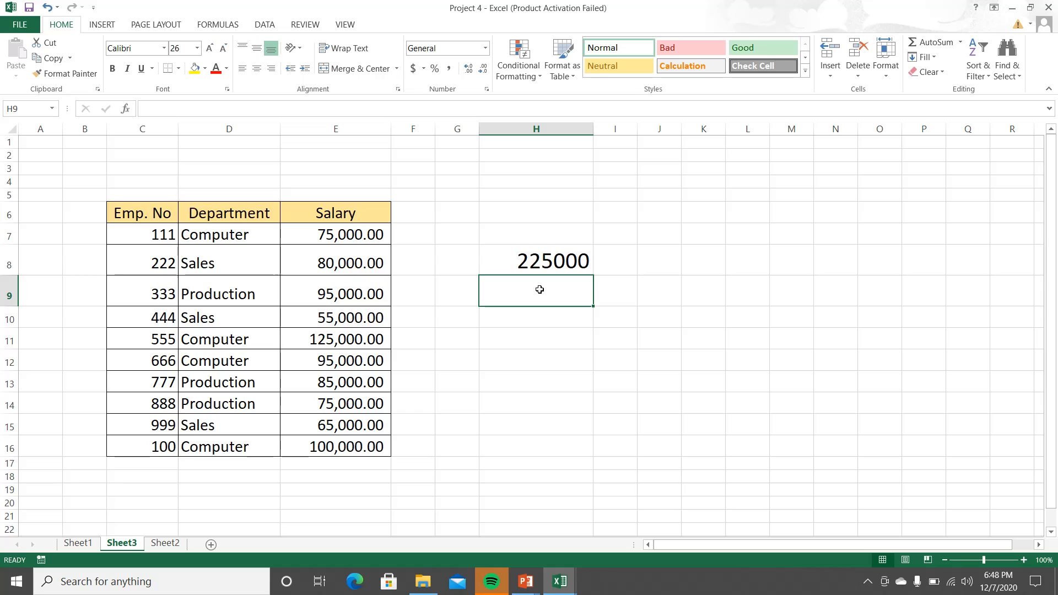
pyautogui.click(207, 241)
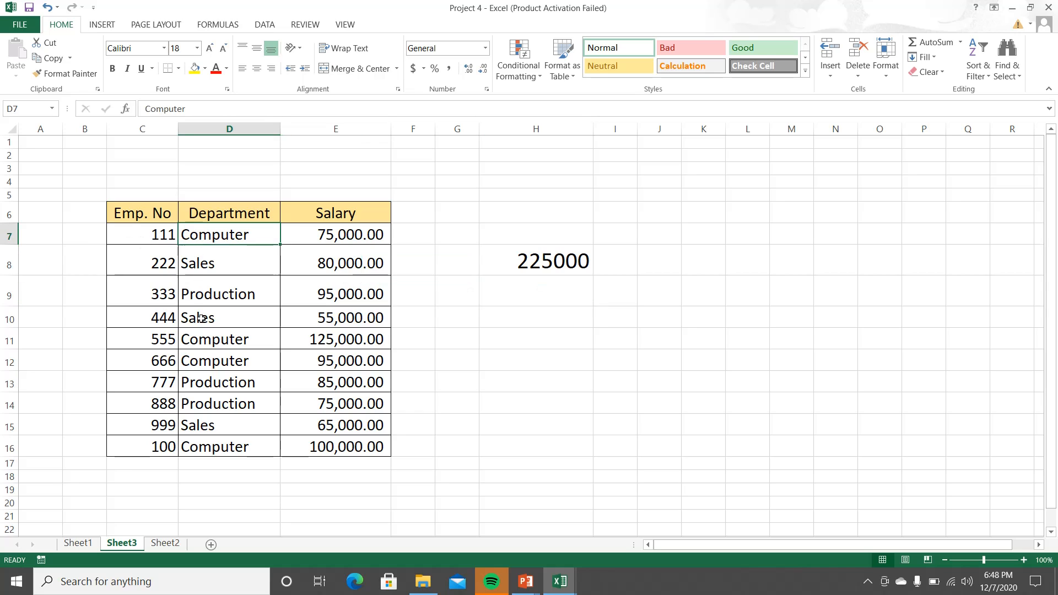
pyautogui.click(209, 337)
pyautogui.click(213, 363)
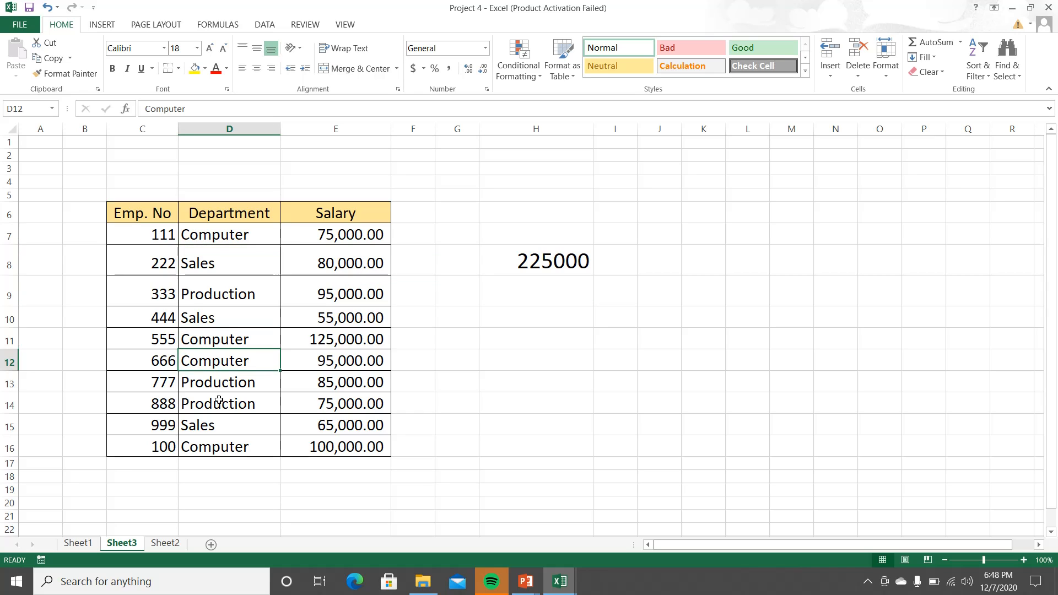
pyautogui.click(232, 447)
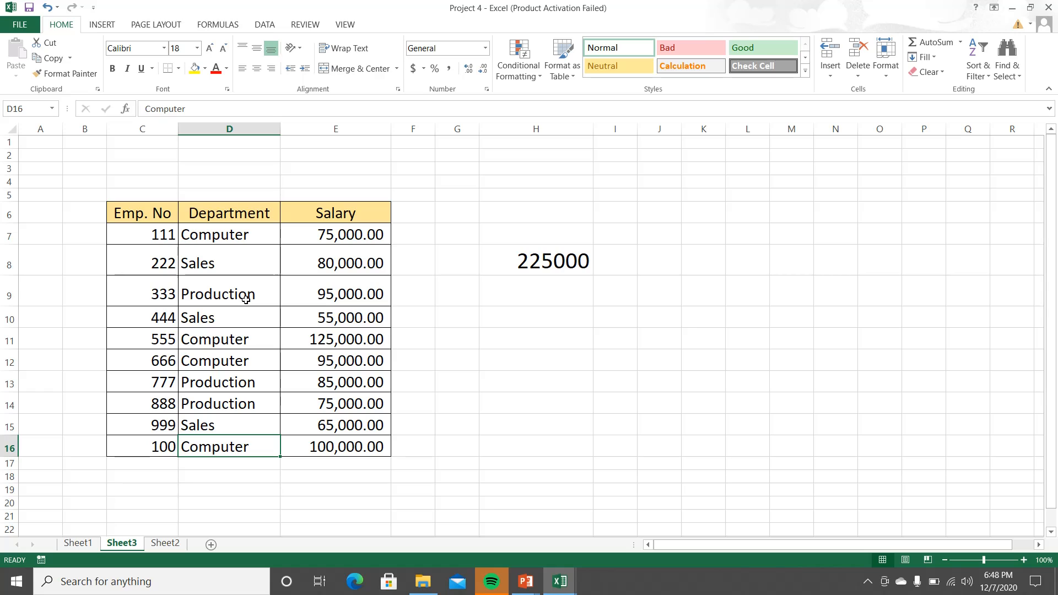
# Step: Search for the SUMIF function and insert it in cell H9
pyautogui.click(504, 295)
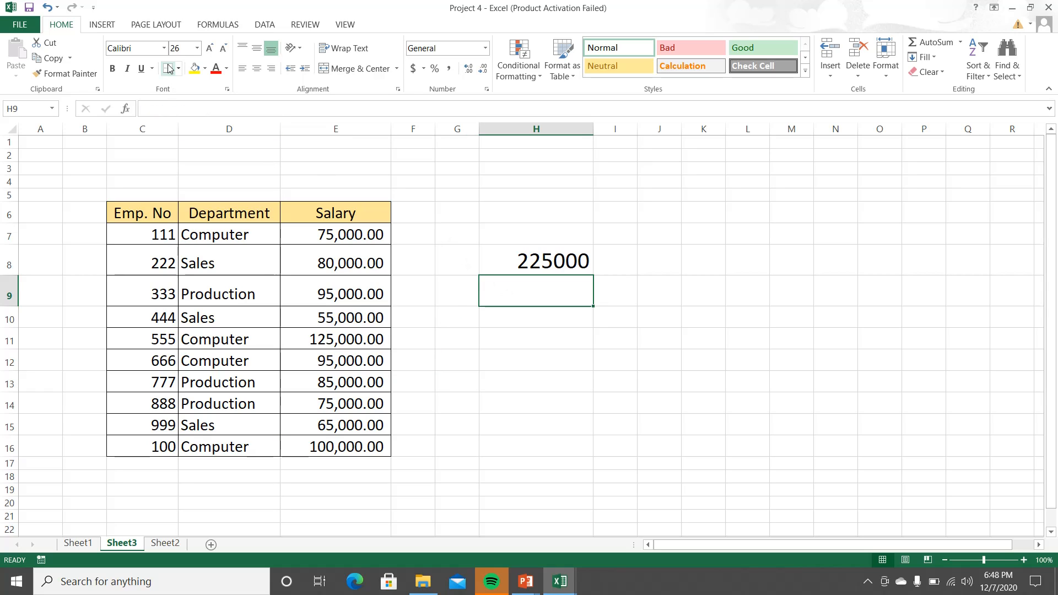
pyautogui.click(959, 42)
pyautogui.click(936, 143)
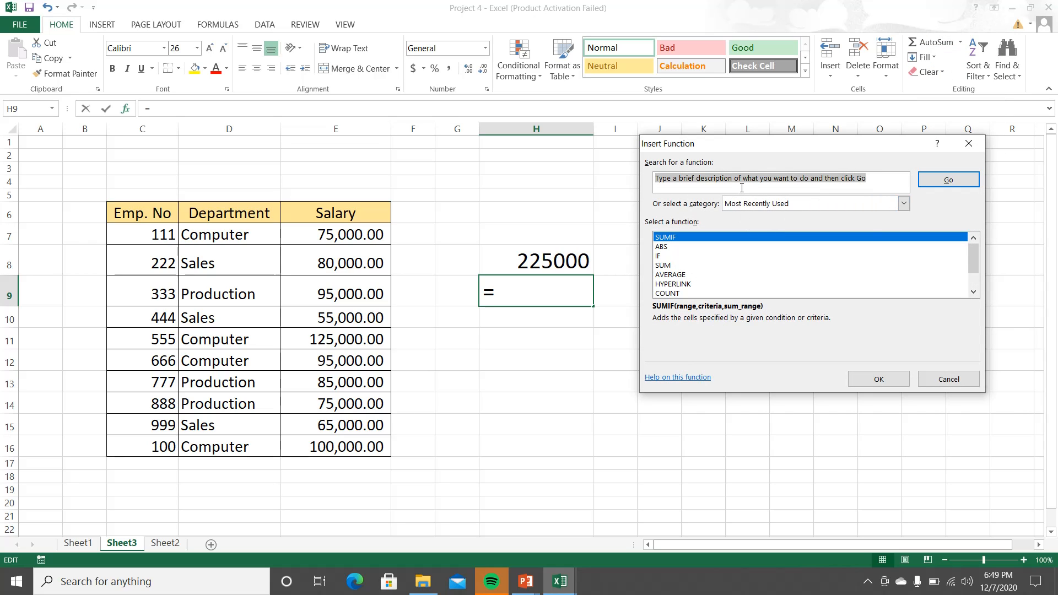
pyautogui.write('sumif')
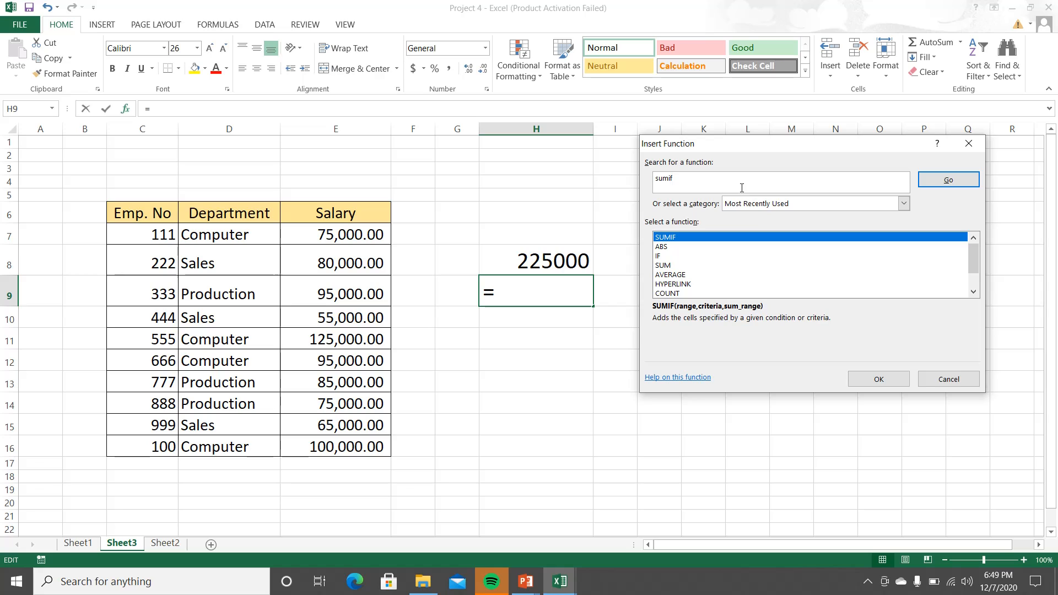
pyautogui.click(946, 181)
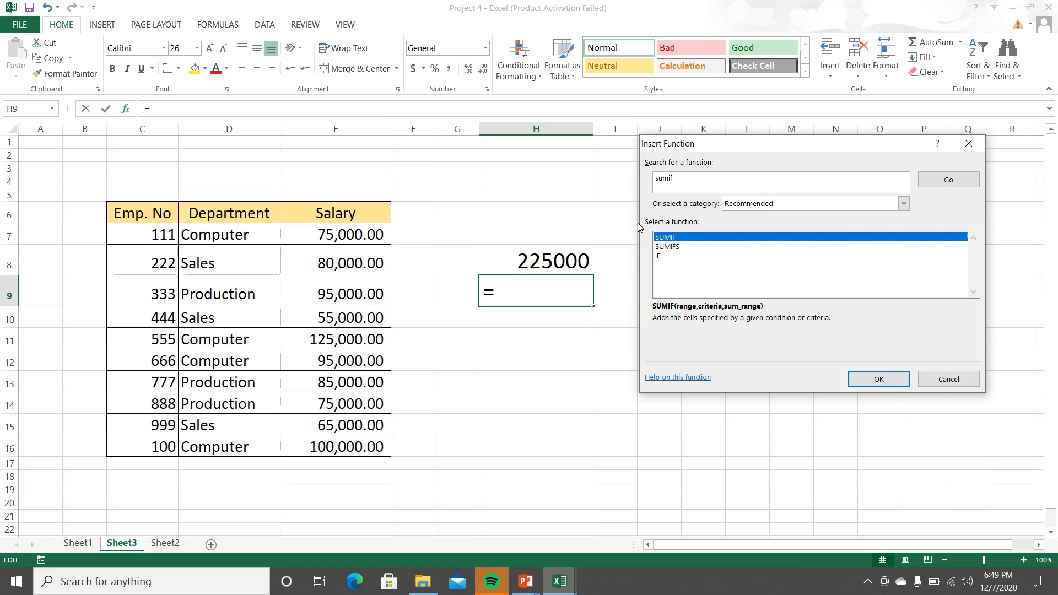
pyautogui.click(879, 379)
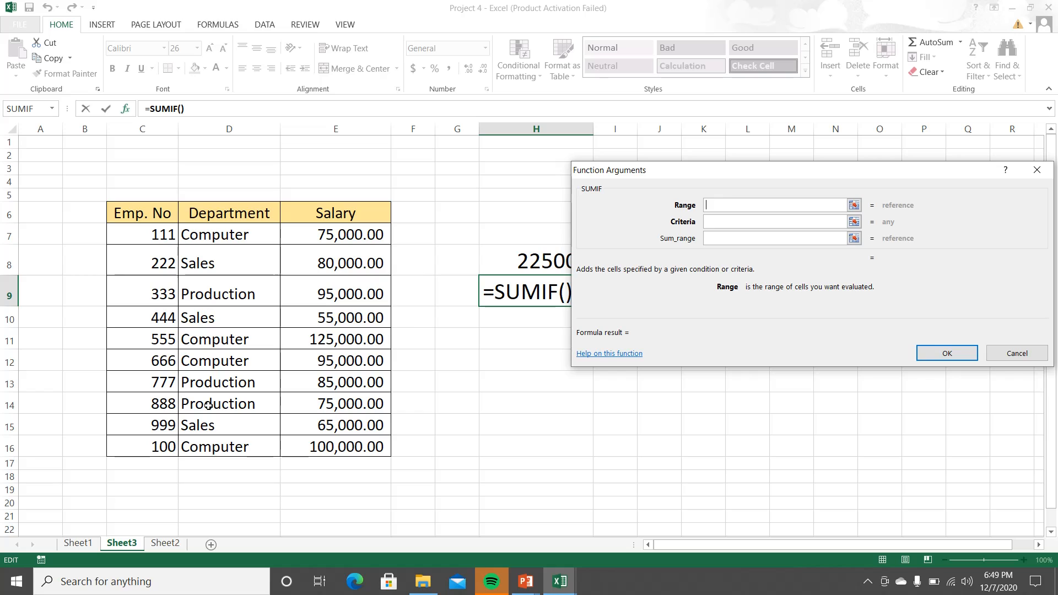
# Step: Set the SUMIF range to the department cells D7:D16 and the criteria to Computer
pyautogui.click(854, 205)
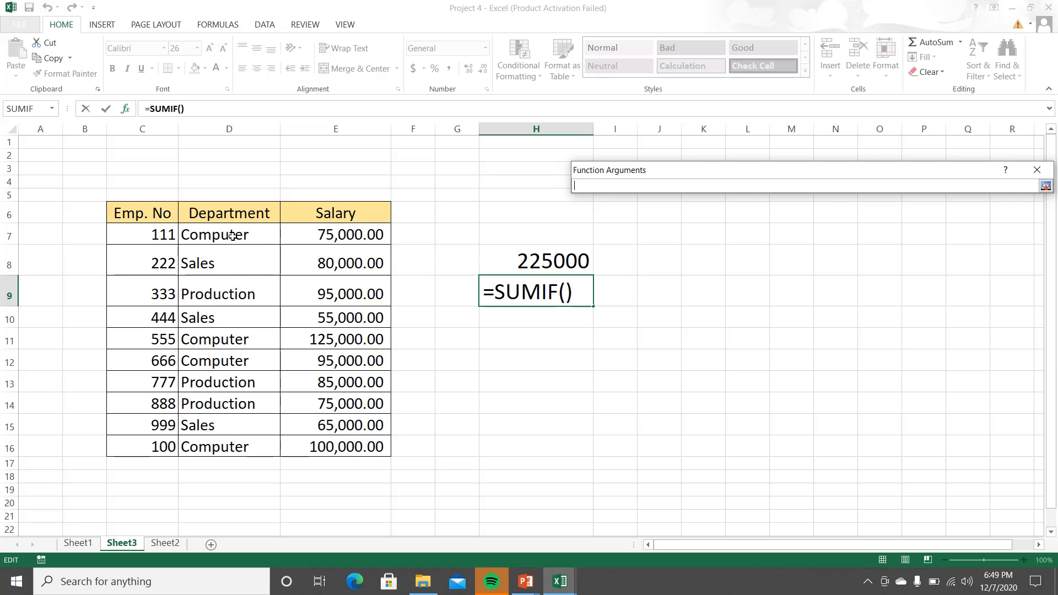
pyautogui.moveTo(232, 236); pyautogui.dragTo(246, 445)
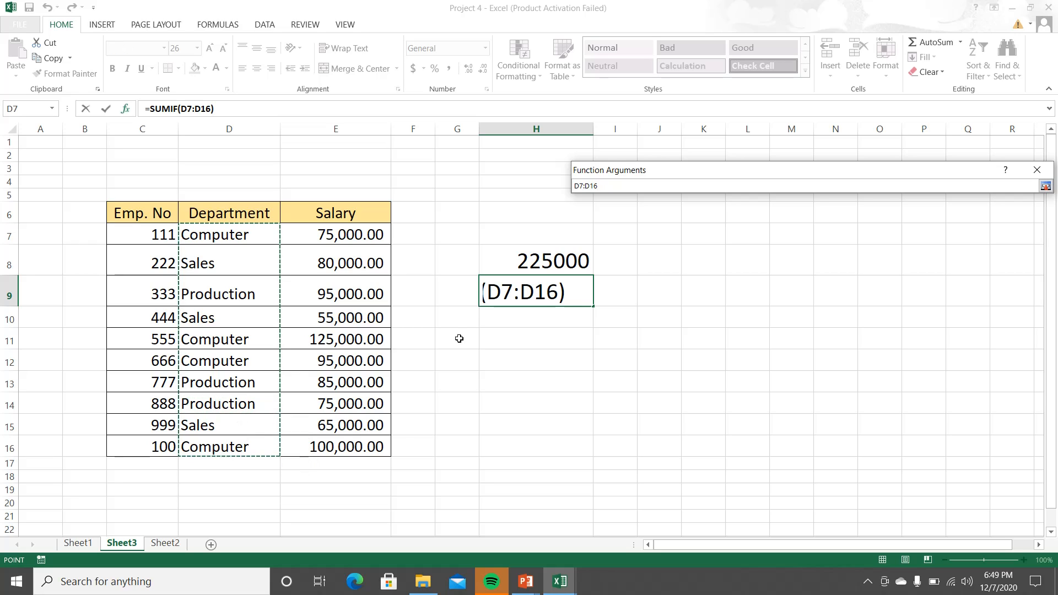
pyautogui.click(1045, 187)
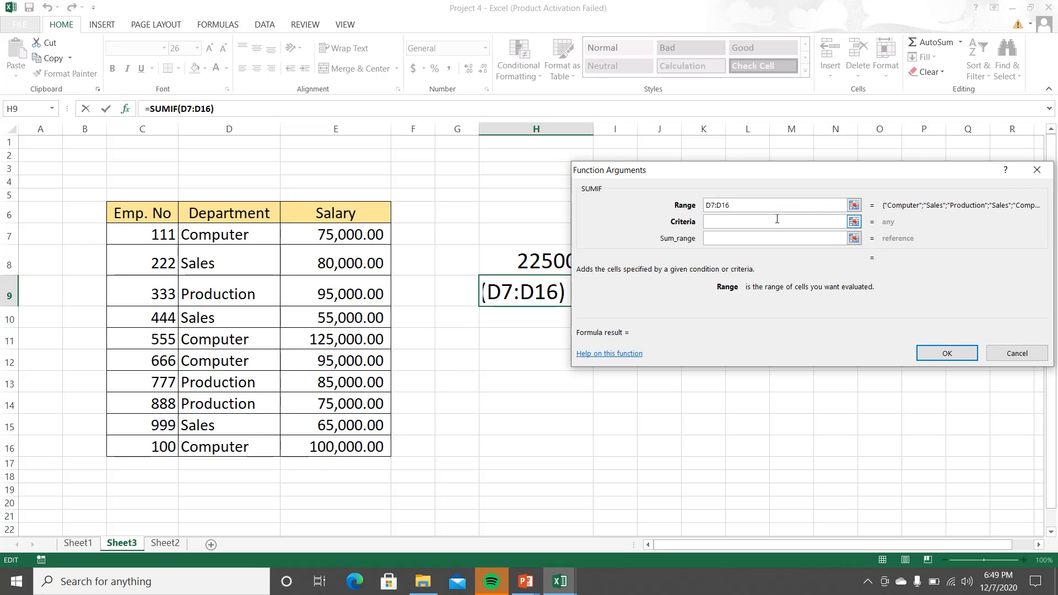
pyautogui.click(748, 224)
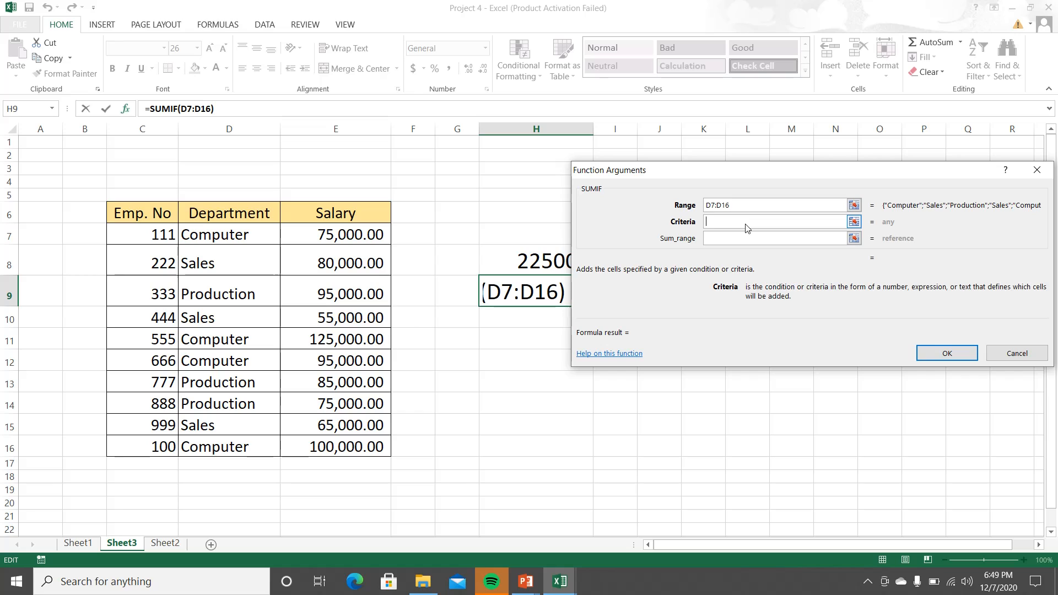
pyautogui.write('Computer')
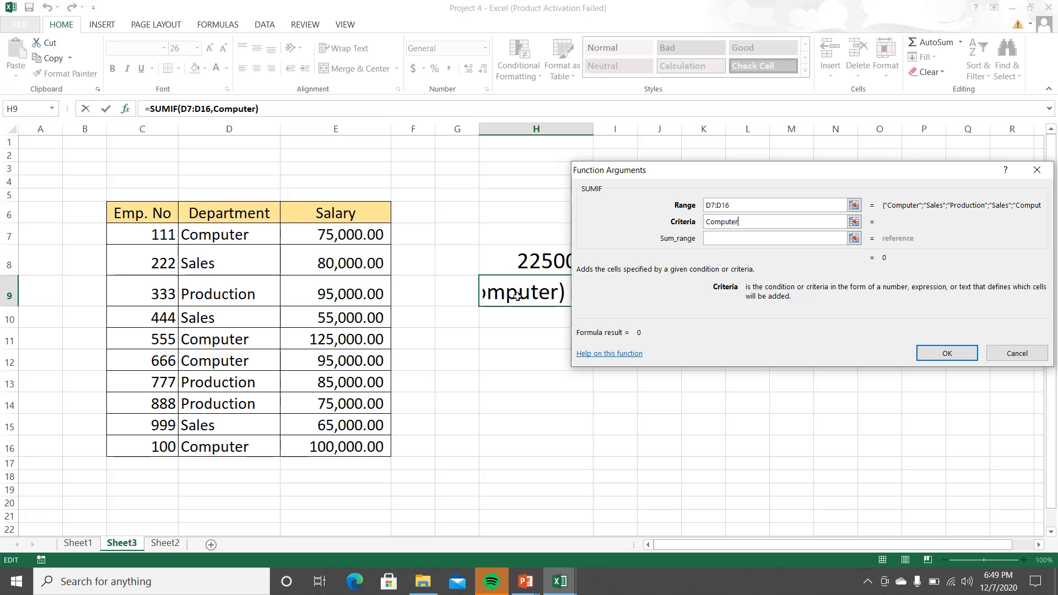
# Step: Set the SUMIF sum range to the salary cells E7:E16 and complete the formula in H9
pyautogui.click(854, 238)
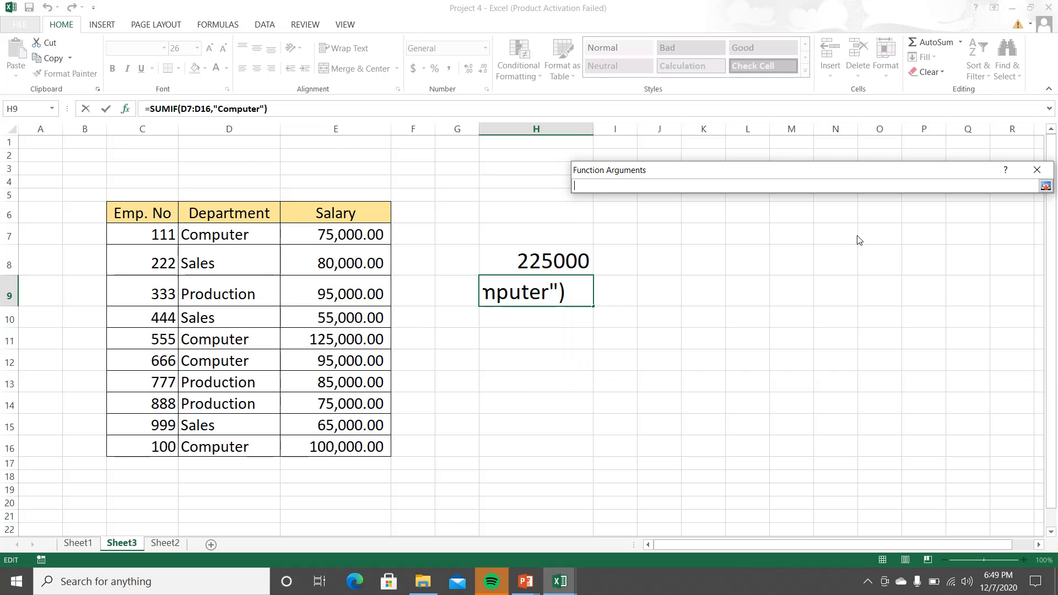
pyautogui.moveTo(368, 237); pyautogui.dragTo(352, 443)
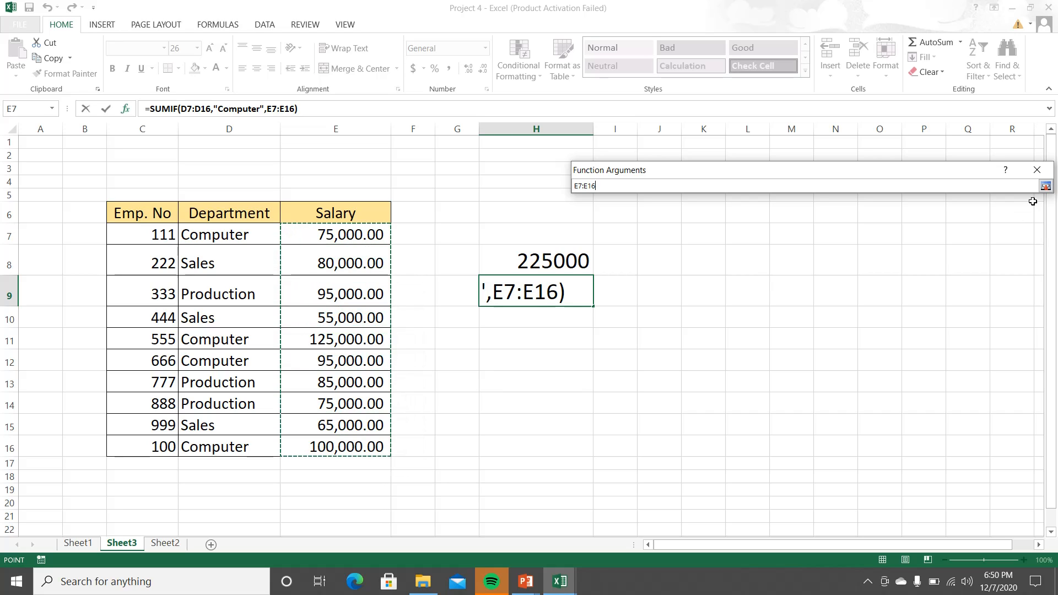
pyautogui.click(1045, 186)
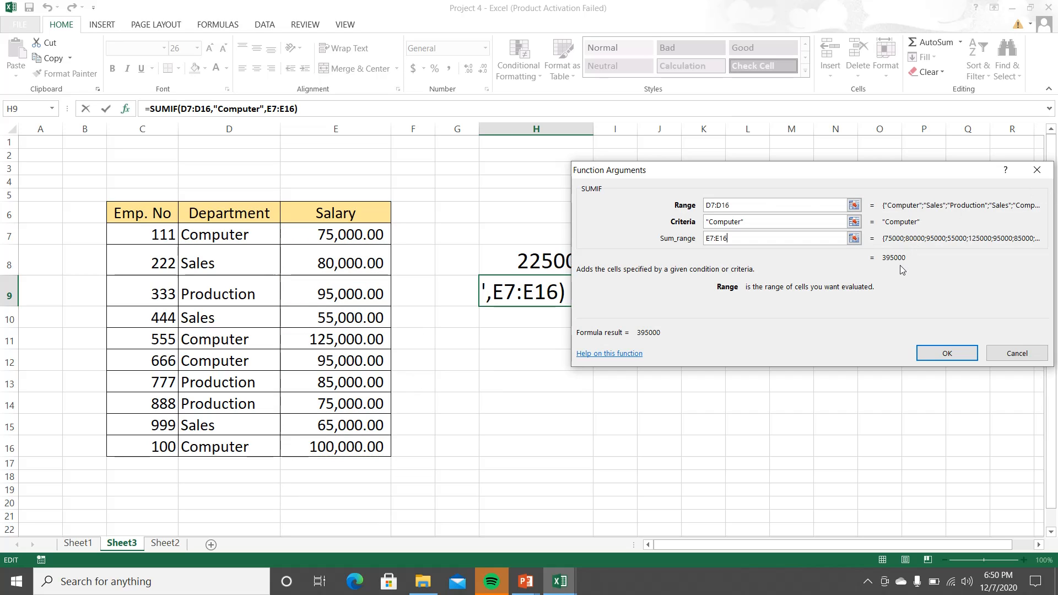
pyautogui.click(938, 356)
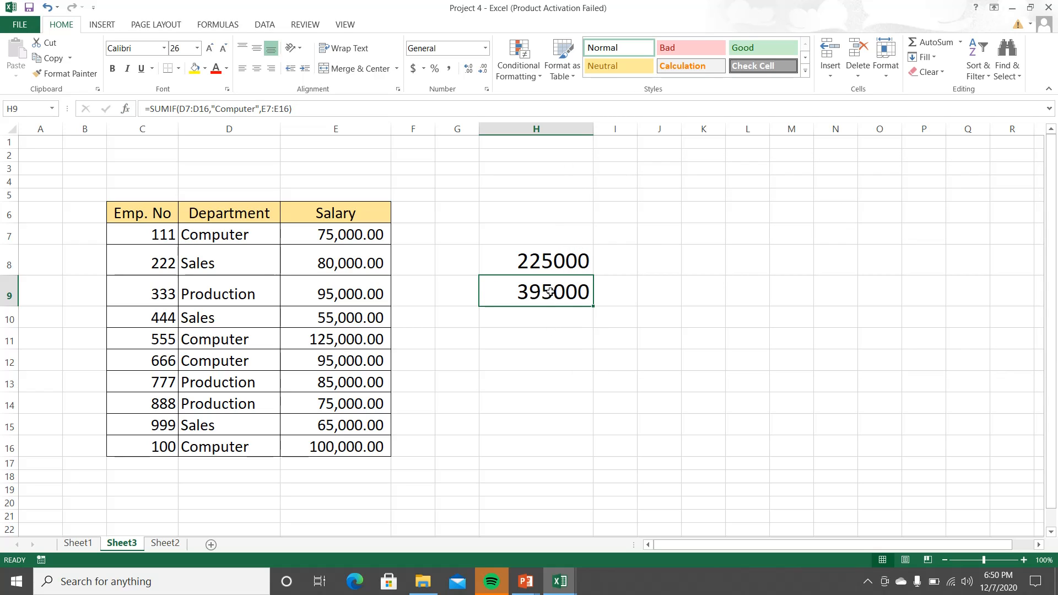
# Step: Apply the Comma number style to cells H8:H9 and widen column H enough to fit the values
pyautogui.moveTo(552, 268); pyautogui.dragTo(547, 283)
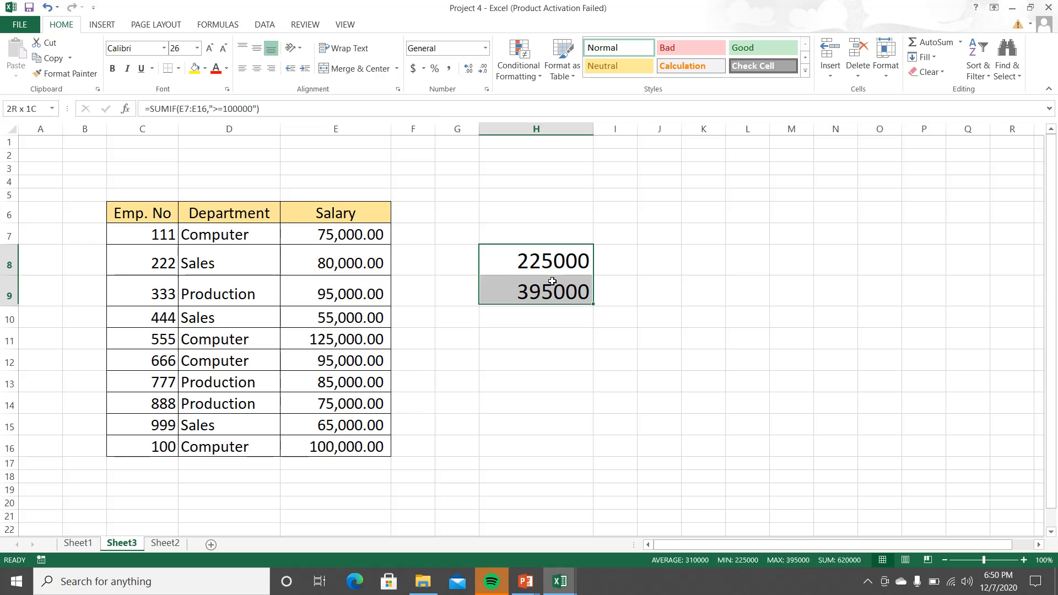
pyautogui.click(448, 69)
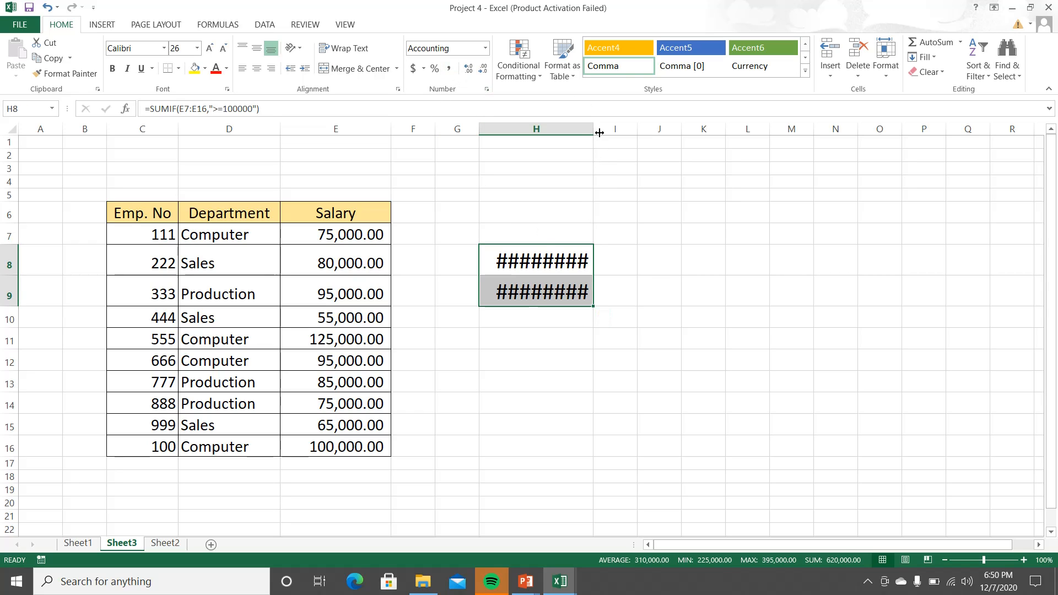
pyautogui.moveTo(594, 131); pyautogui.dragTo(621, 131)
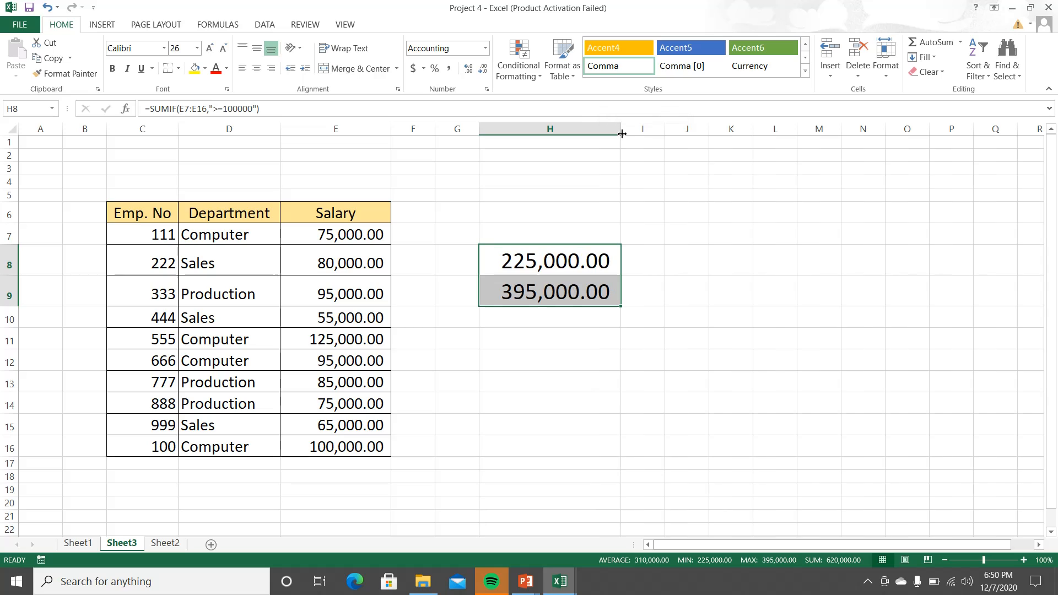
# Step: Review the SUMIF formulas in cells H9 and H8 without changing them
pyautogui.click(549, 291)
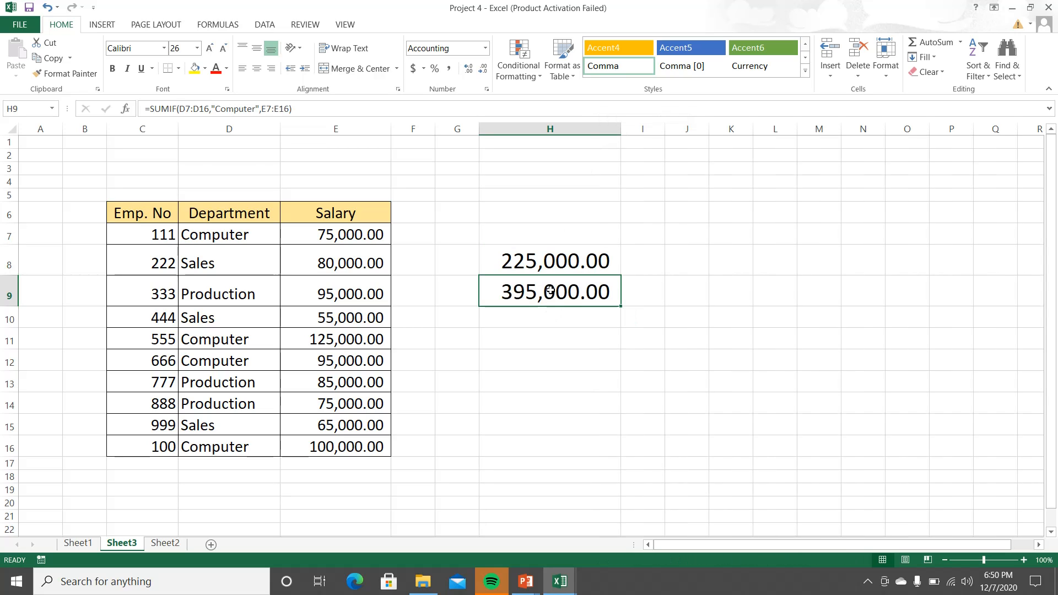
pyautogui.doubleClick(549, 291)
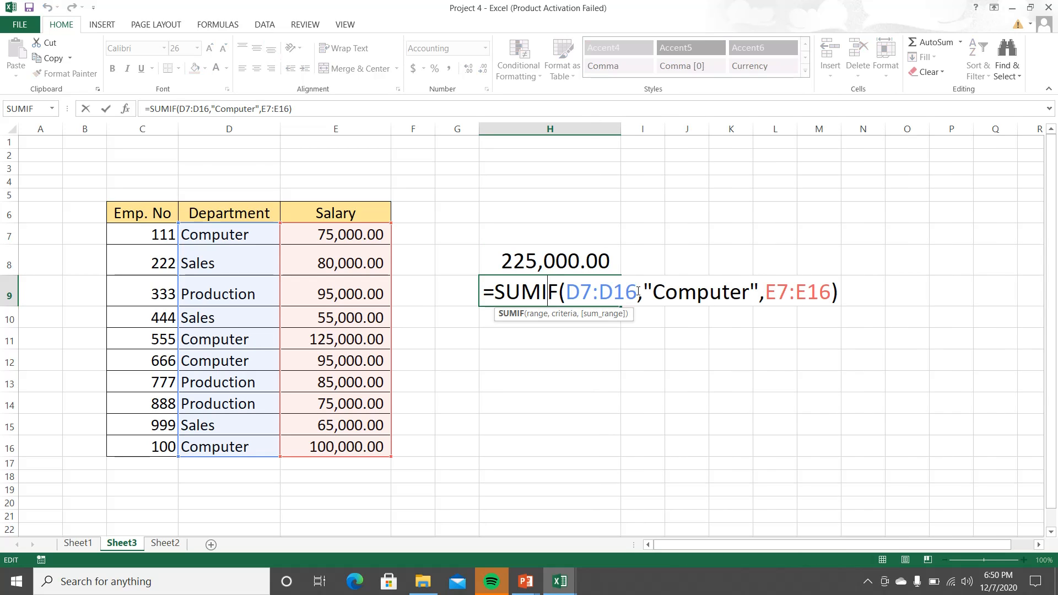
pyautogui.press('Return')
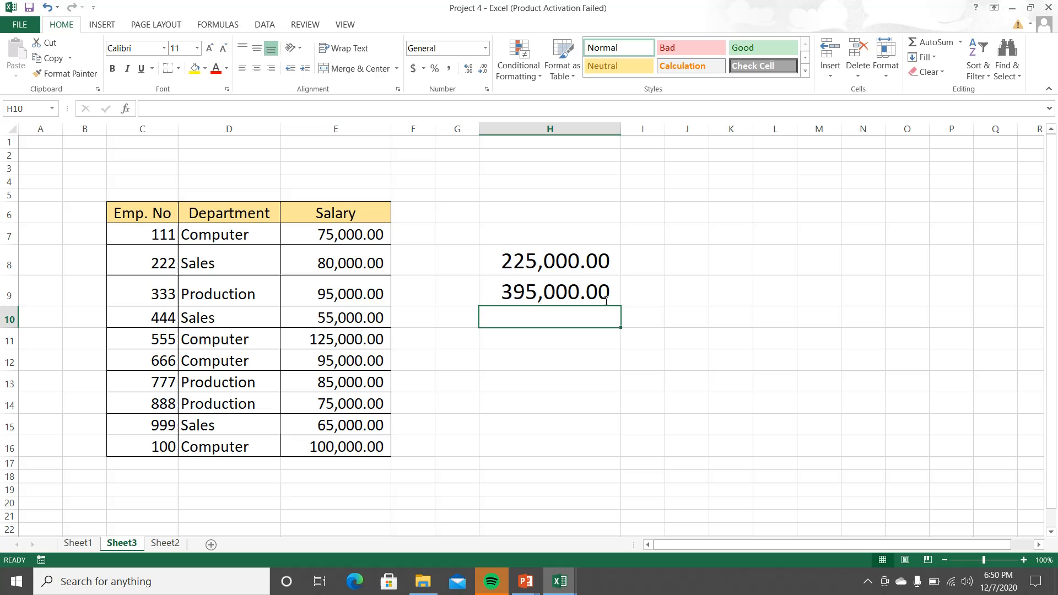
pyautogui.doubleClick(575, 263)
pyautogui.press('Return')
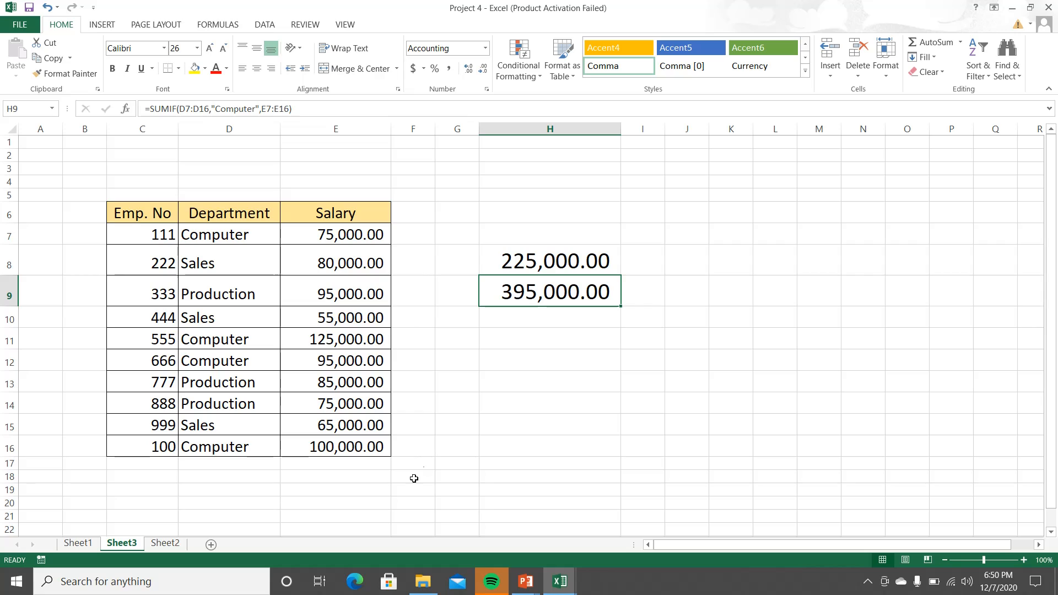
# Step: Enter the check formula =E7+E11+E12+E16 in cell E19 to add the Computer salaries manually, and review its cell references
pyautogui.click(342, 494)
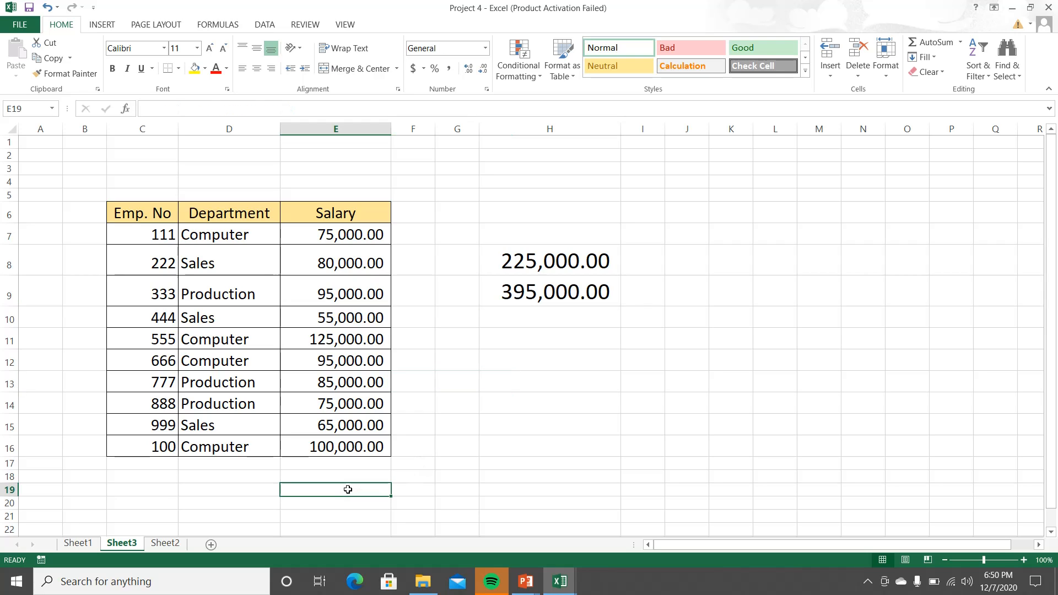
pyautogui.write('=')
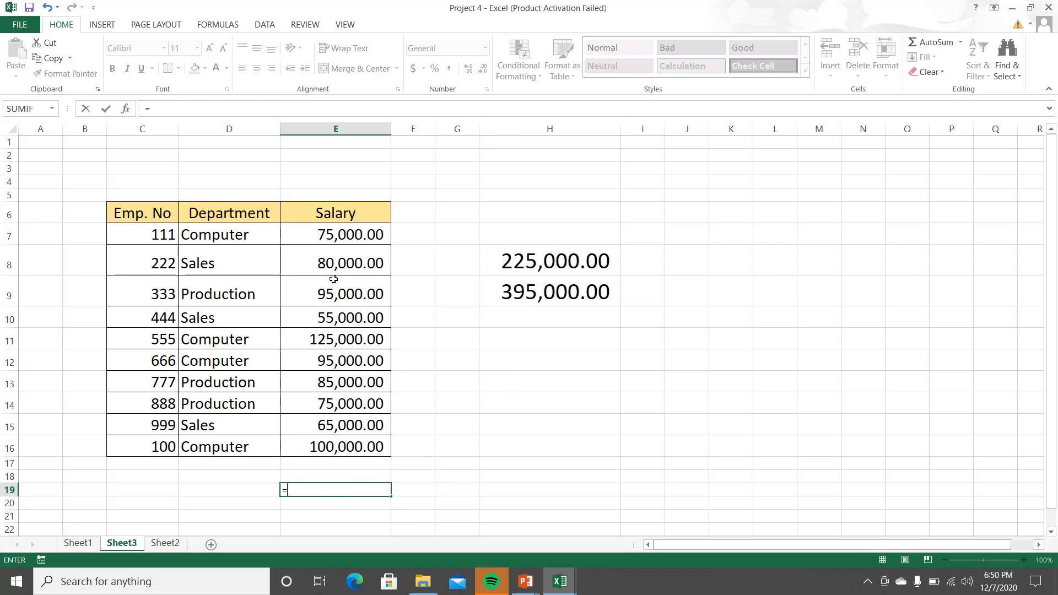
pyautogui.click(339, 237)
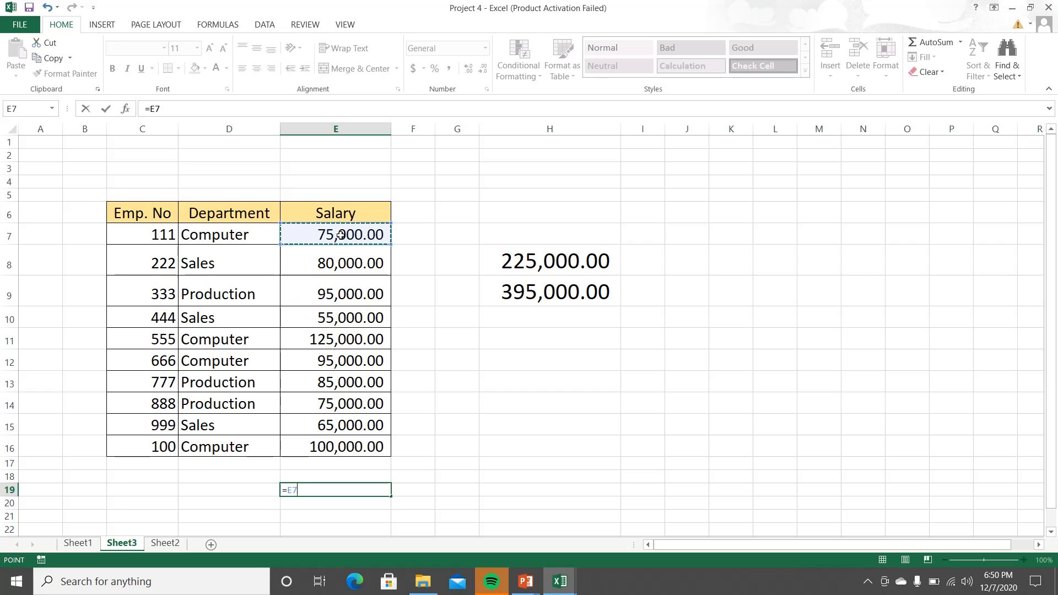
pyautogui.write('+')
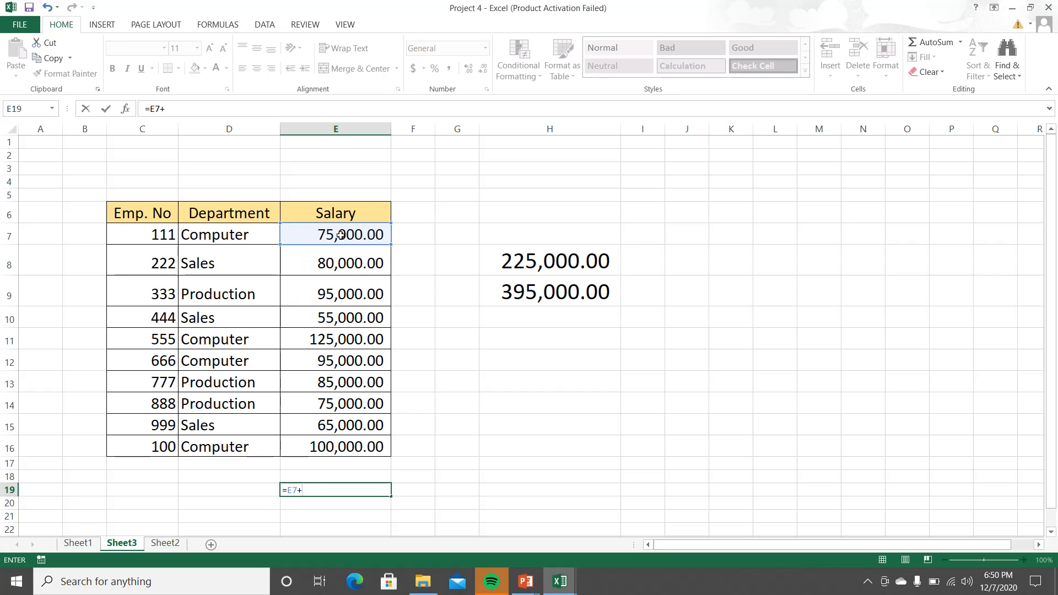
pyautogui.click(336, 336)
pyautogui.write('+')
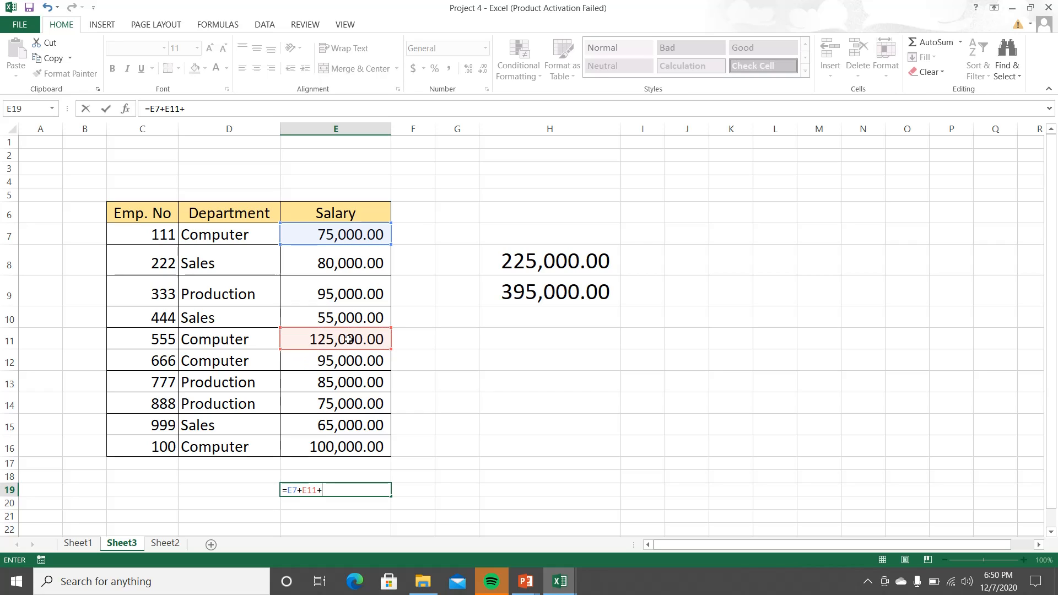
pyautogui.click(366, 362)
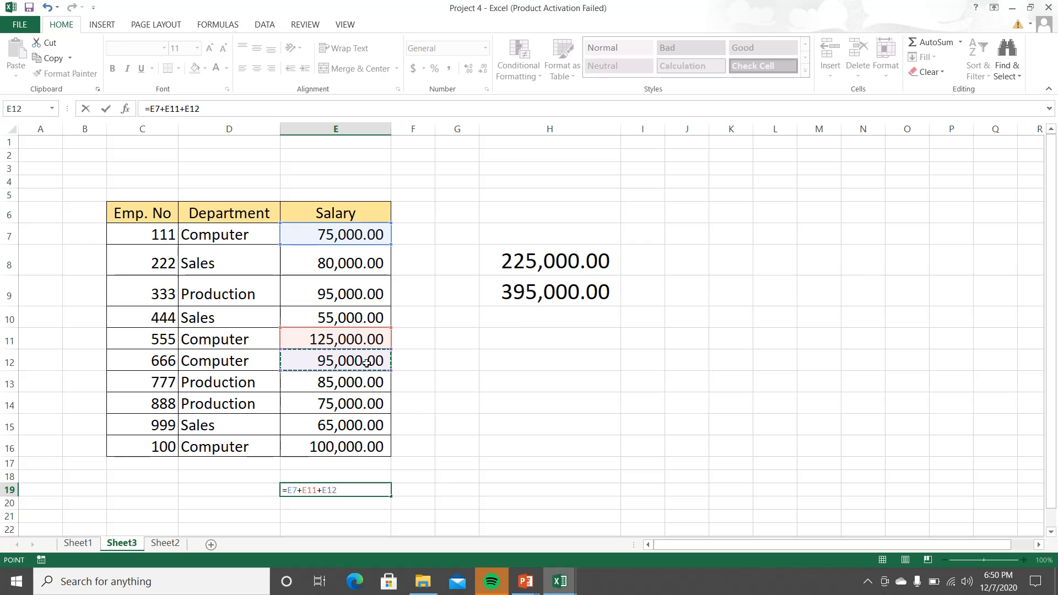
pyautogui.write('+')
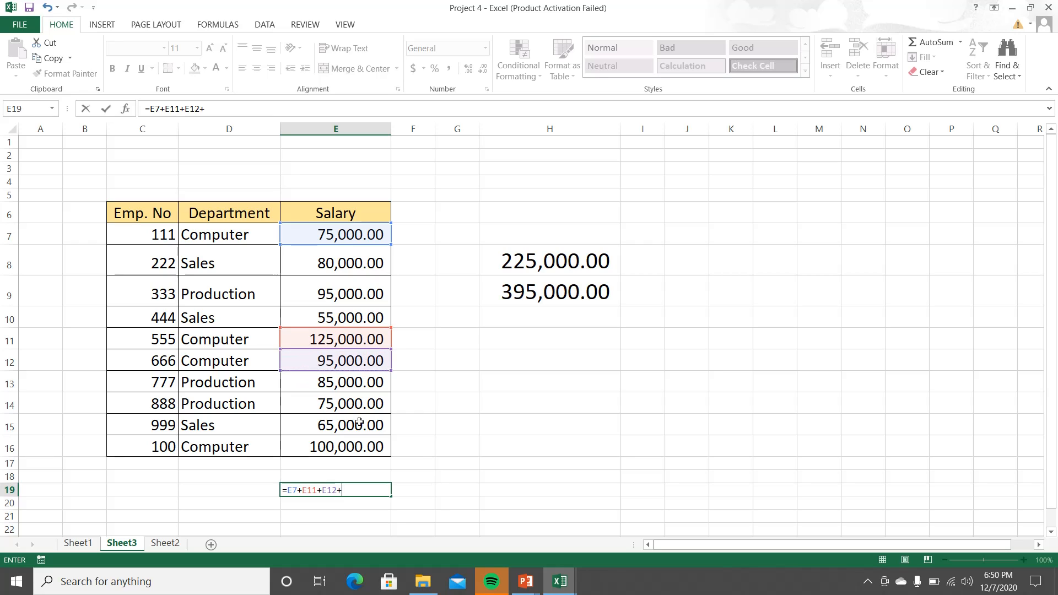
pyautogui.click(356, 449)
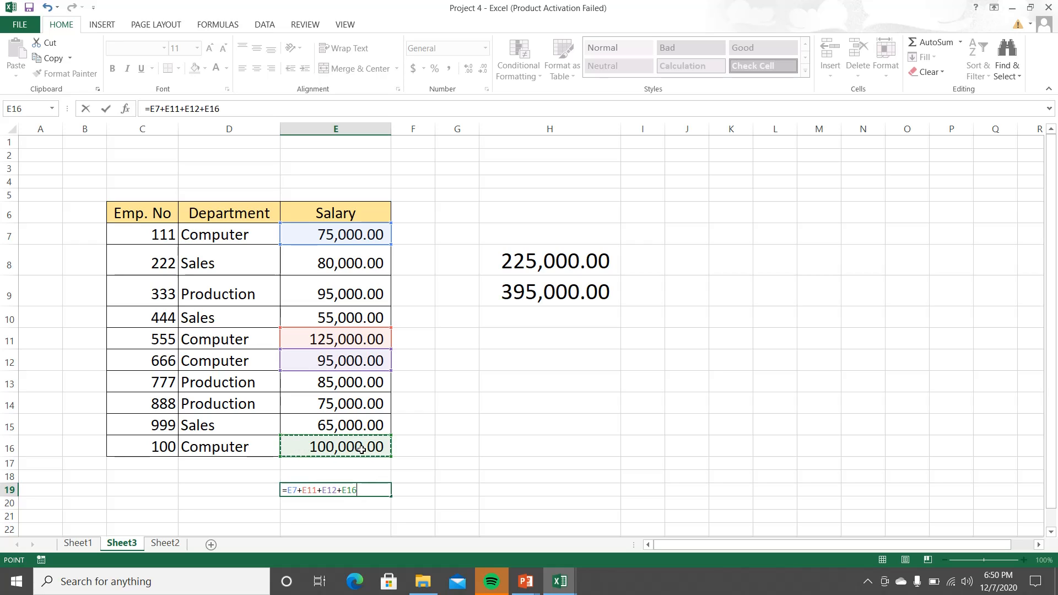
pyautogui.press('Return')
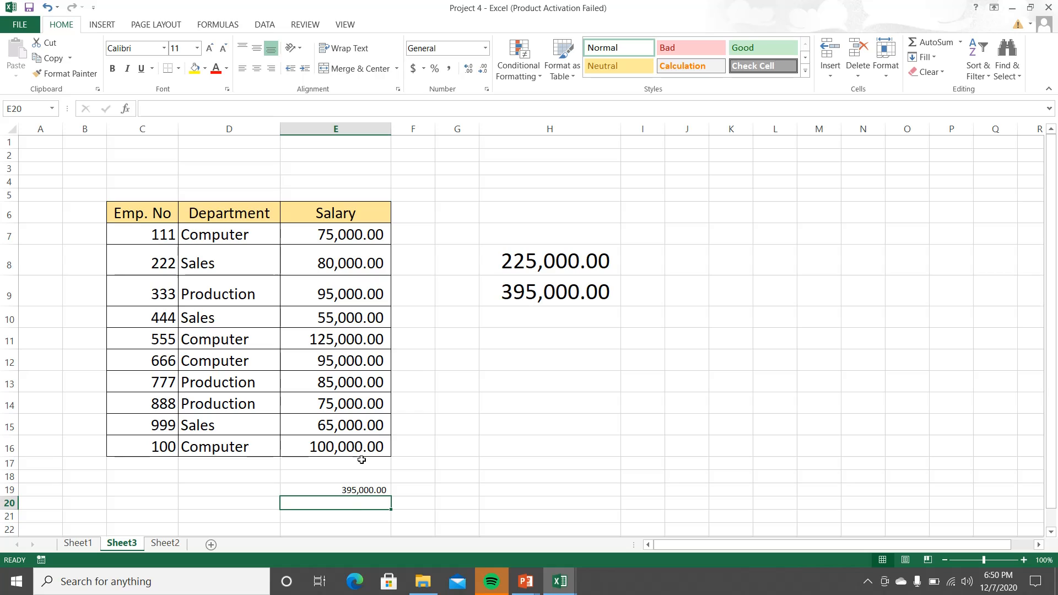
pyautogui.doubleClick(347, 489)
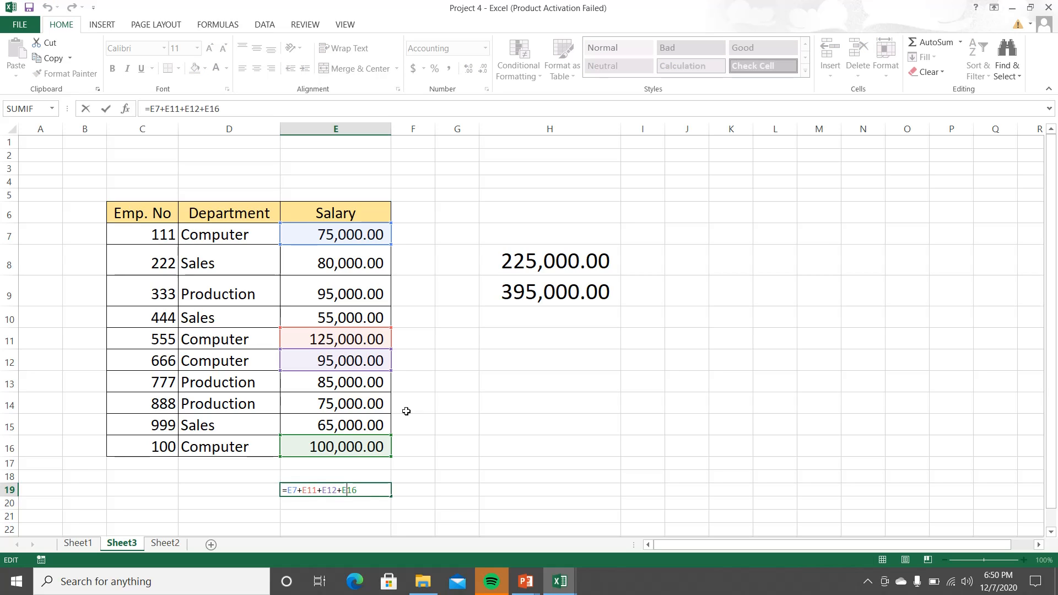
pyautogui.press('Return')
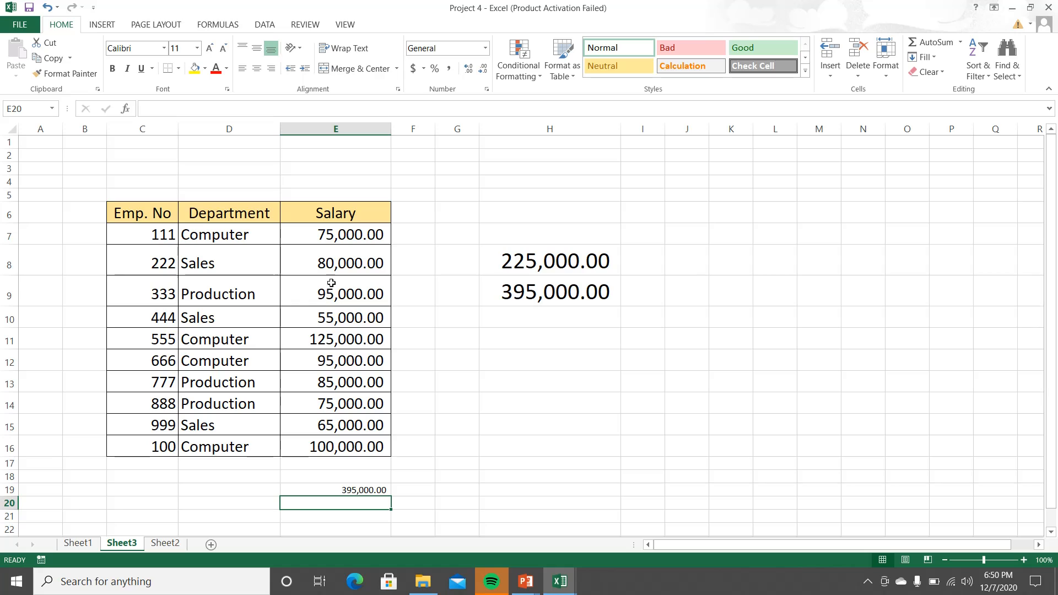
# Step: Change the department of employee 222 in cell D8 to Computer
pyautogui.click(238, 259)
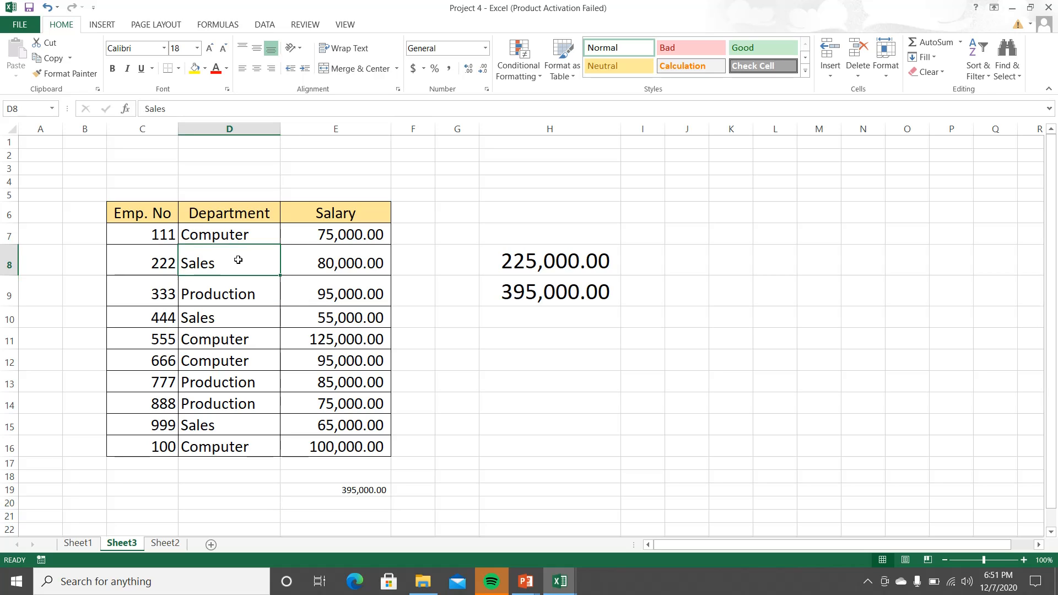
pyautogui.write('C')
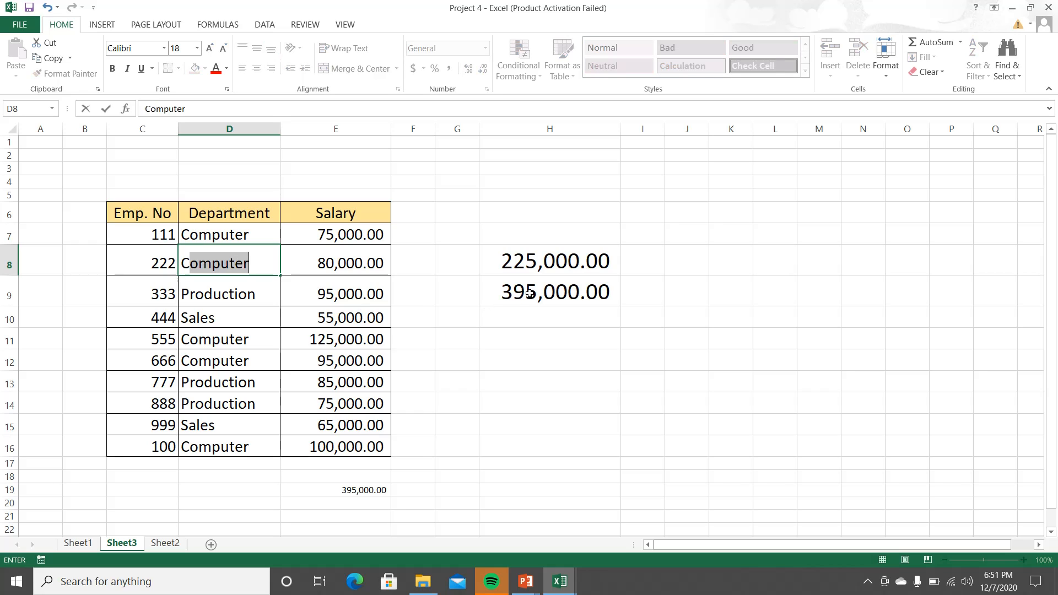
pyautogui.press('Return')
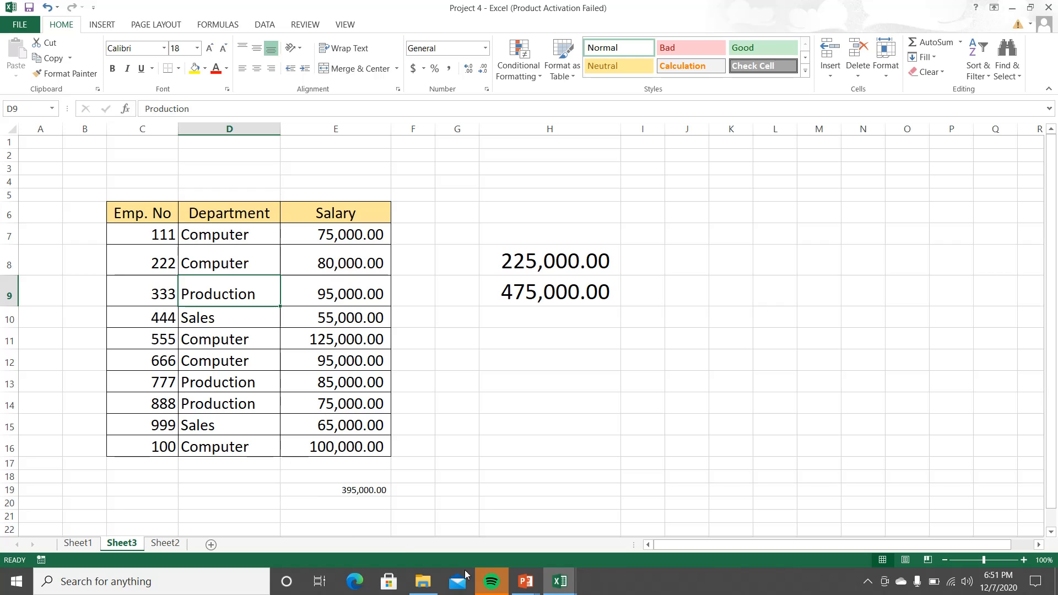
# Step: Switch to the PowerPoint slide show and advance from the SUMIF slide to the COUNTIF and AVERAGEIF slide
pyautogui.moveTo(524, 583)
pyautogui.click(581, 547)
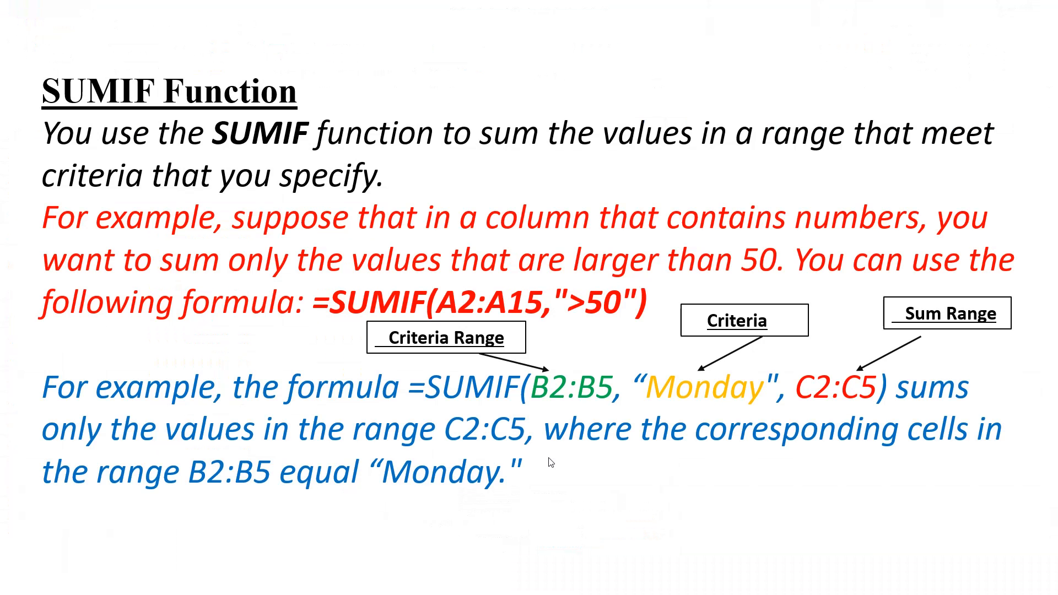
pyautogui.click(545, 454)
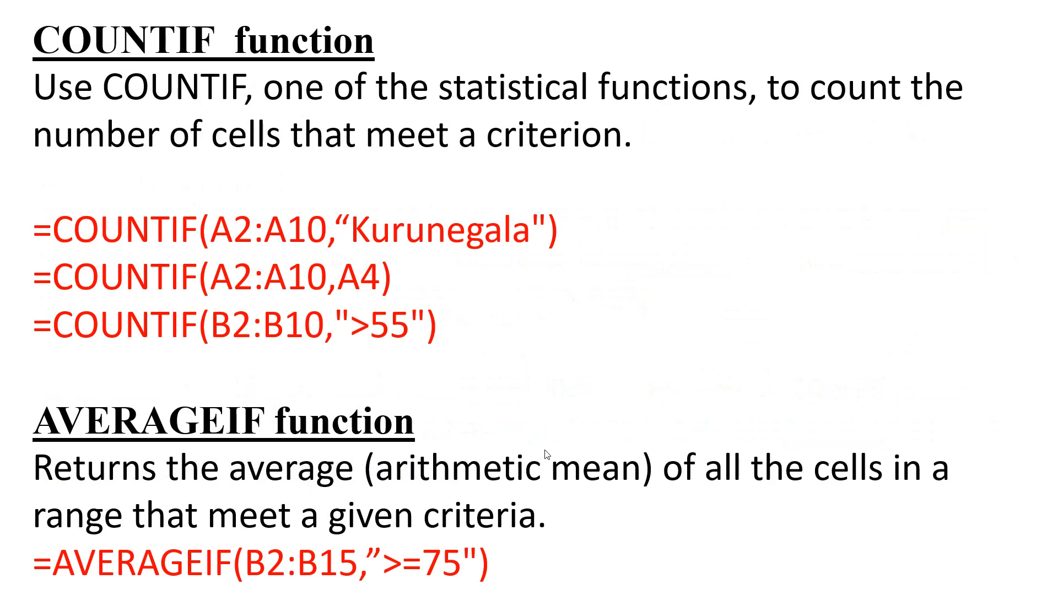
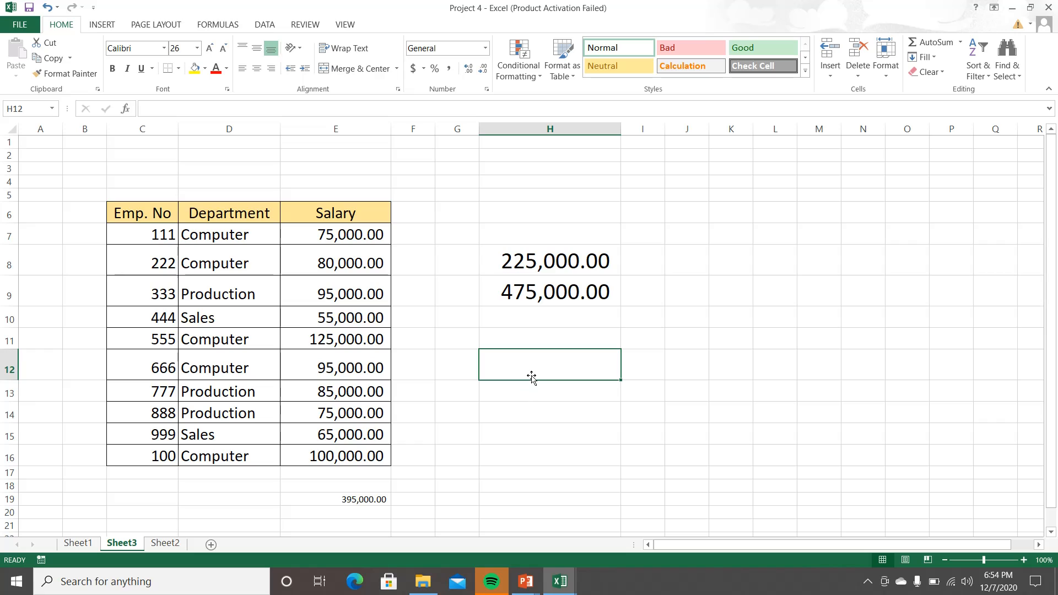
# Step: Enter the formula =COUNTIF(D7:D16,"Computer") in cell H12 to count the employees in the Computer department
pyautogui.write('=')
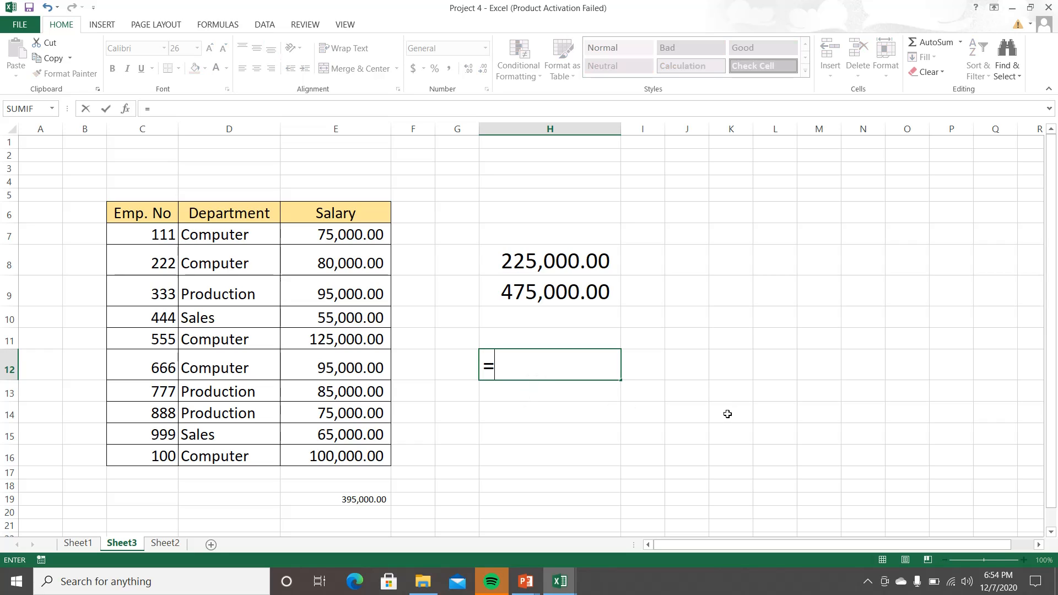
pyautogui.press('BackSpace')
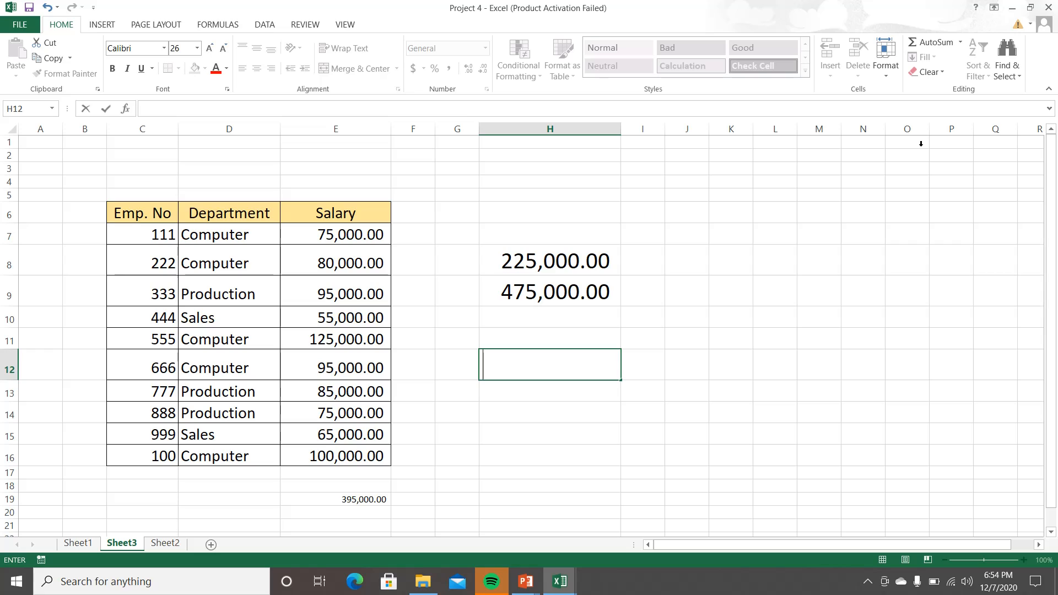
pyautogui.write('=co')
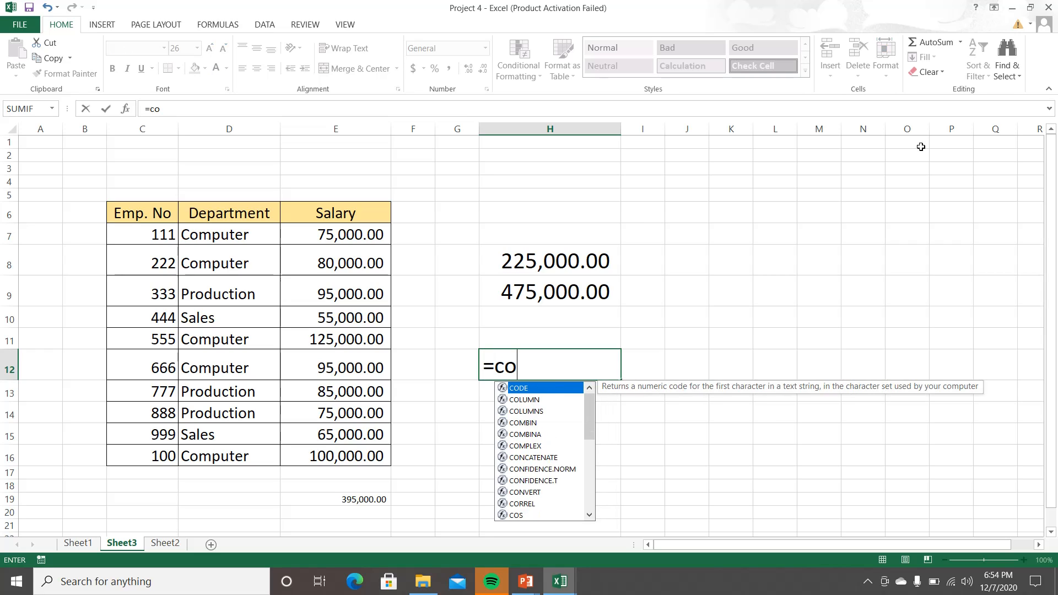
pyautogui.write('un')
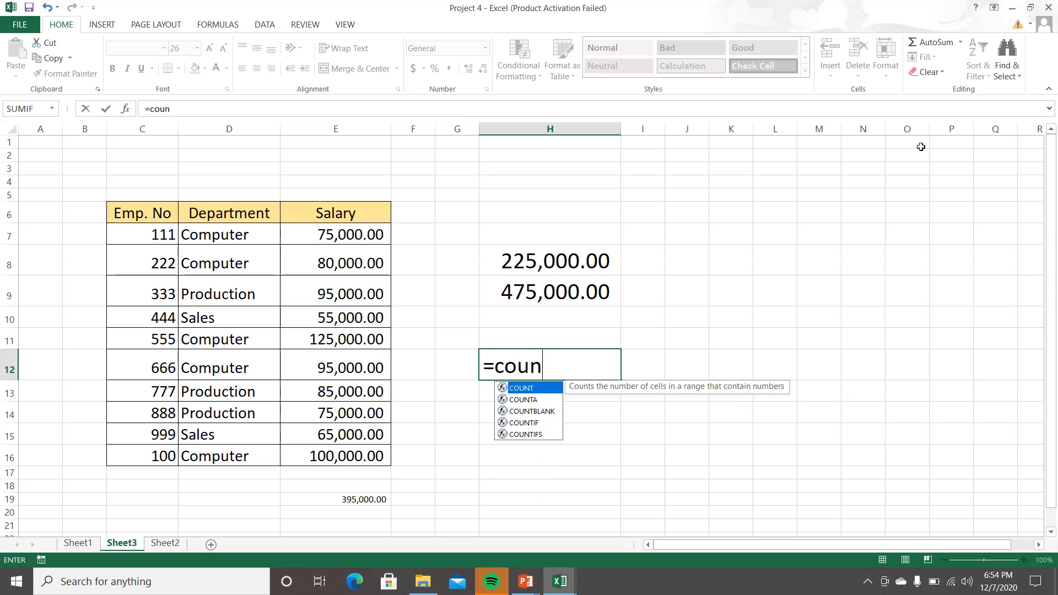
pyautogui.write('if')
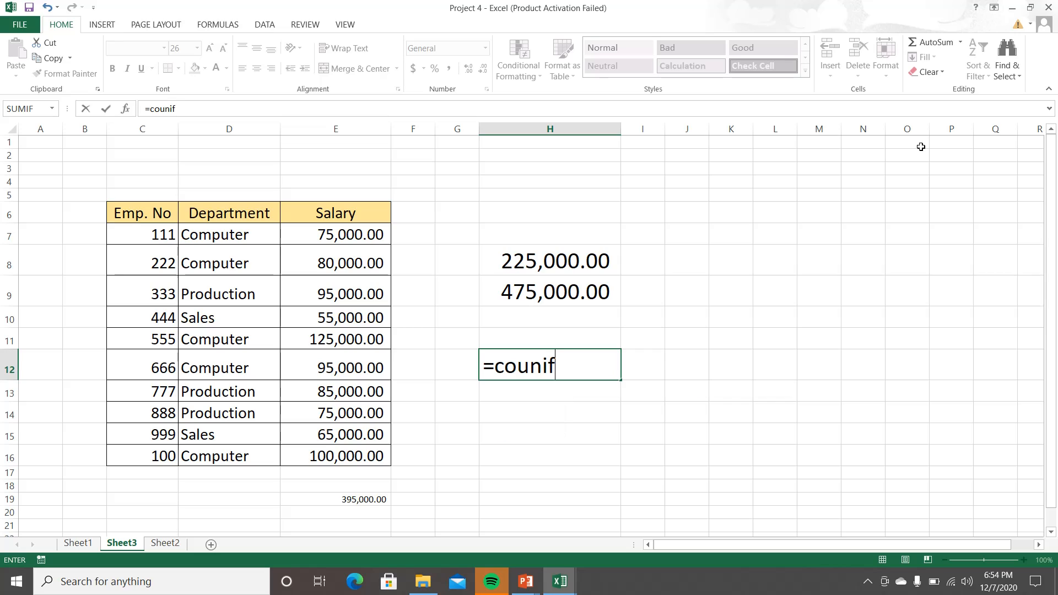
pyautogui.press('BackSpace')
pyautogui.press('BackSpace')
pyautogui.press('BackSpace')
pyautogui.press('BackSpace')
pyautogui.press('BackSpace')
pyautogui.press('BackSpace')
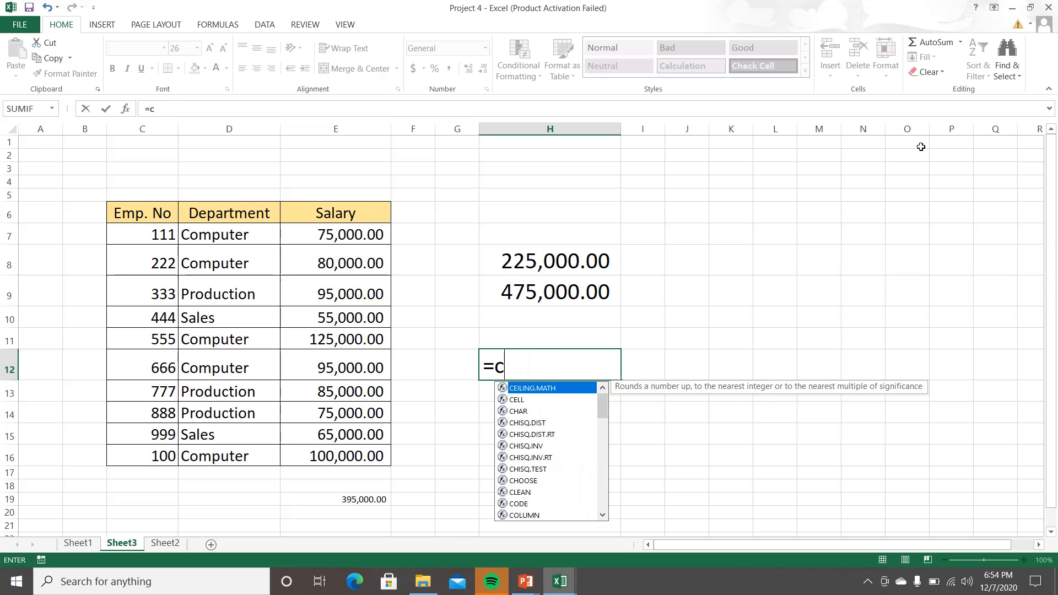
pyautogui.write('countif')
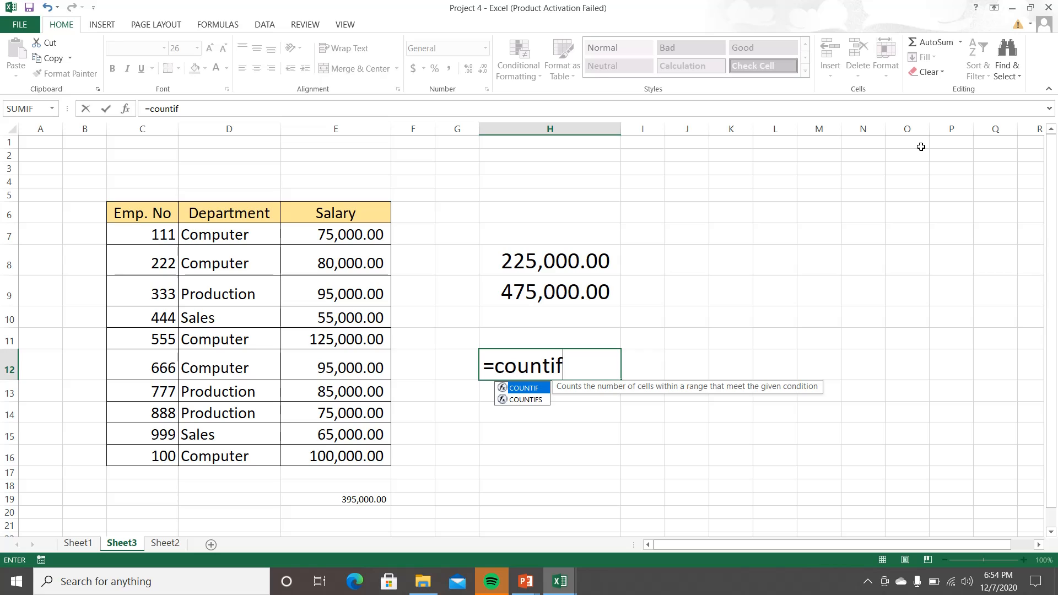
pyautogui.write('(')
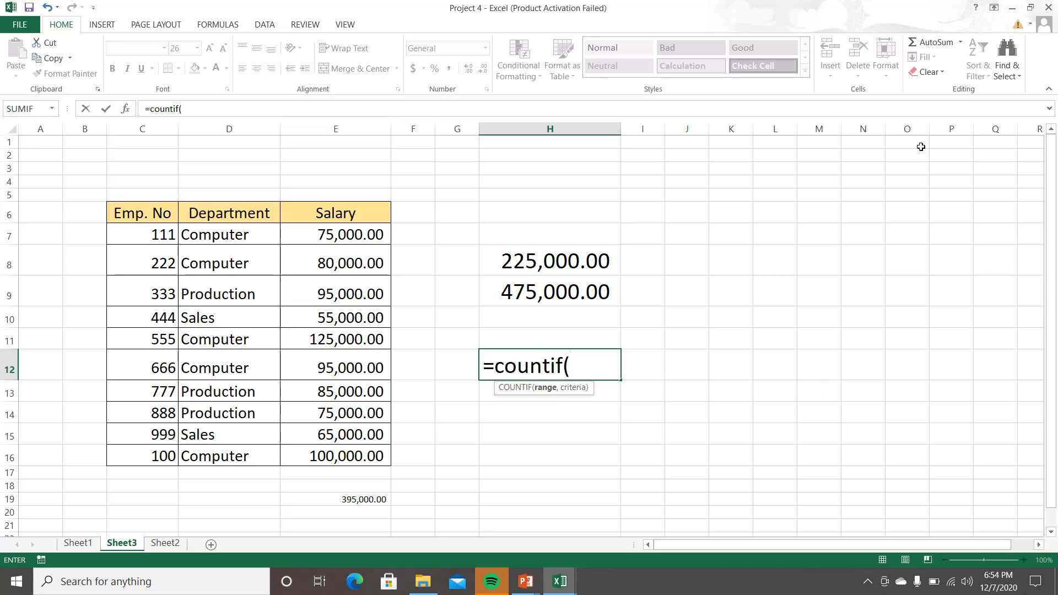
pyautogui.moveTo(265, 226); pyautogui.dragTo(258, 455)
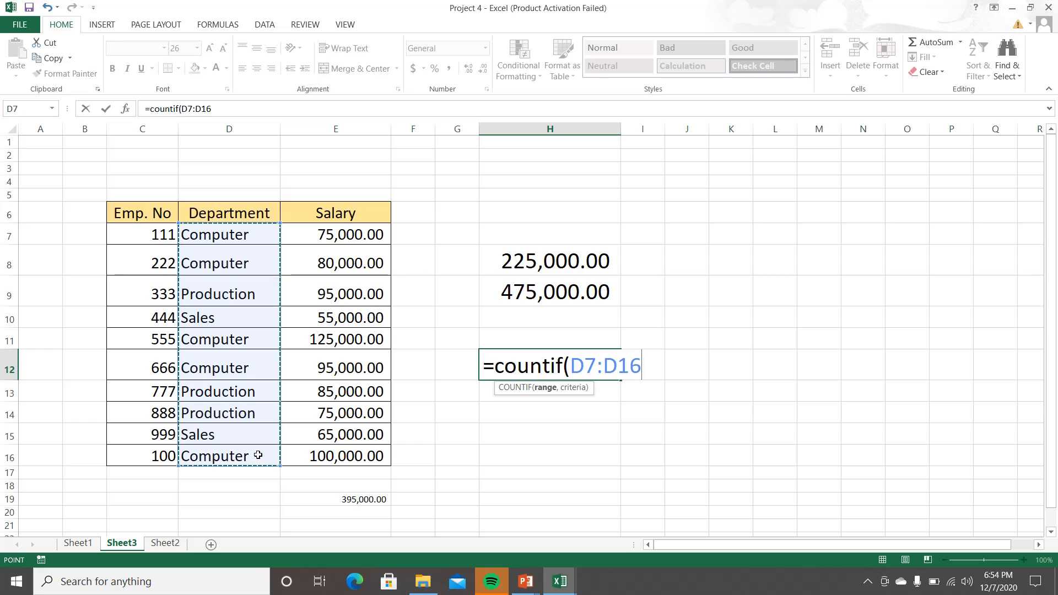
pyautogui.write(',"')
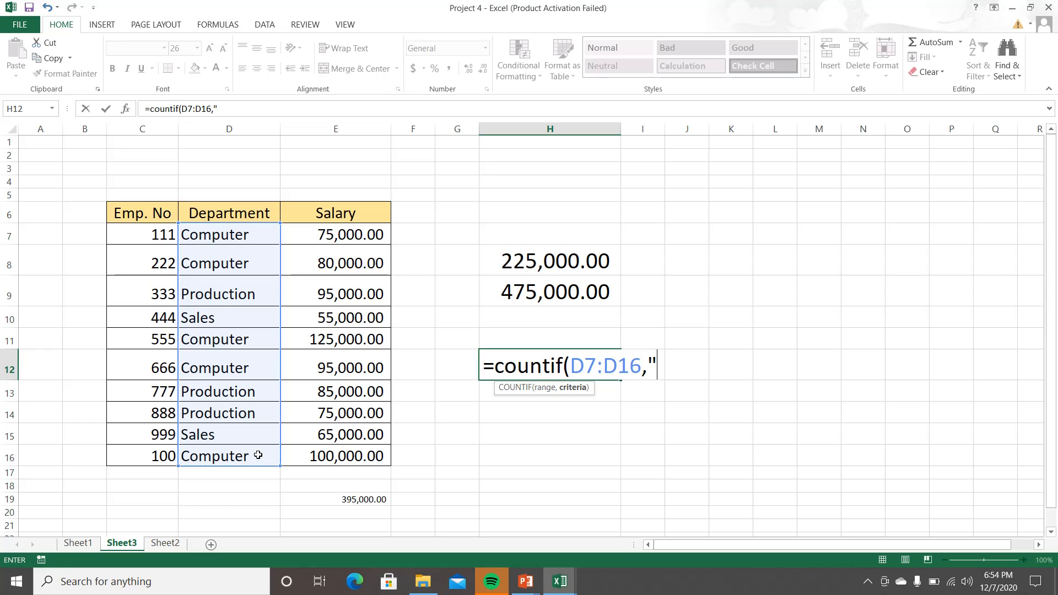
pyautogui.write('Compute')
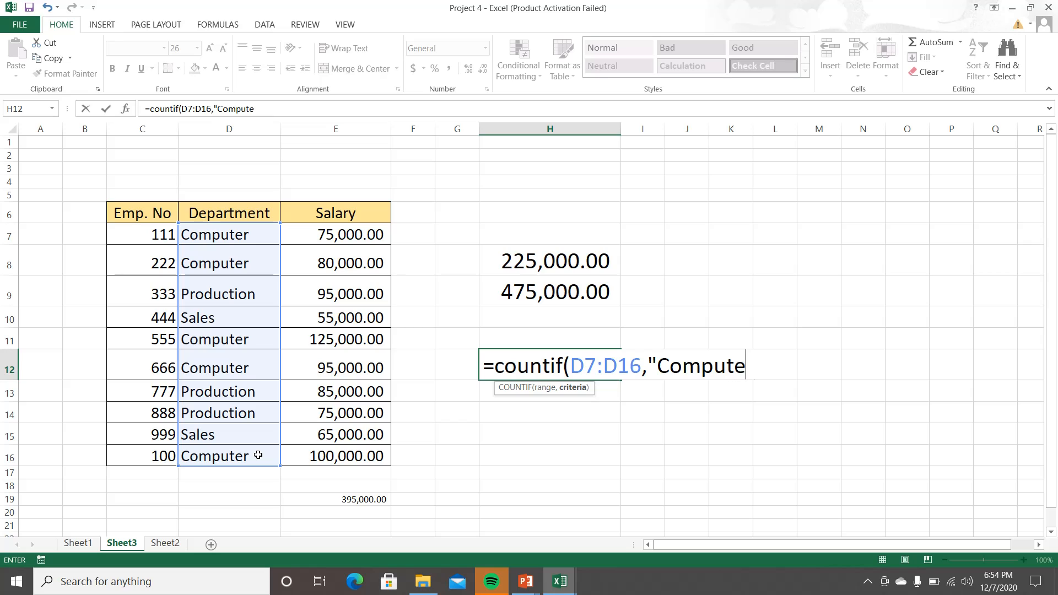
pyautogui.write('r")')
pyautogui.press('Return')
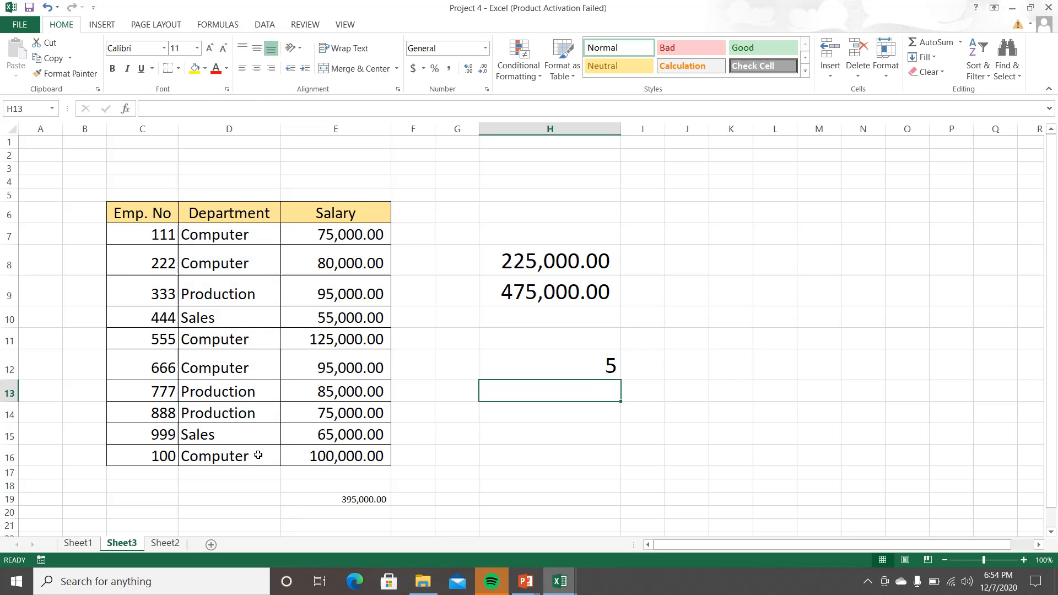
# Step: Review the COUNTIF formula in cell H12 and its highlighted range without changing it
pyautogui.doubleClick(541, 372)
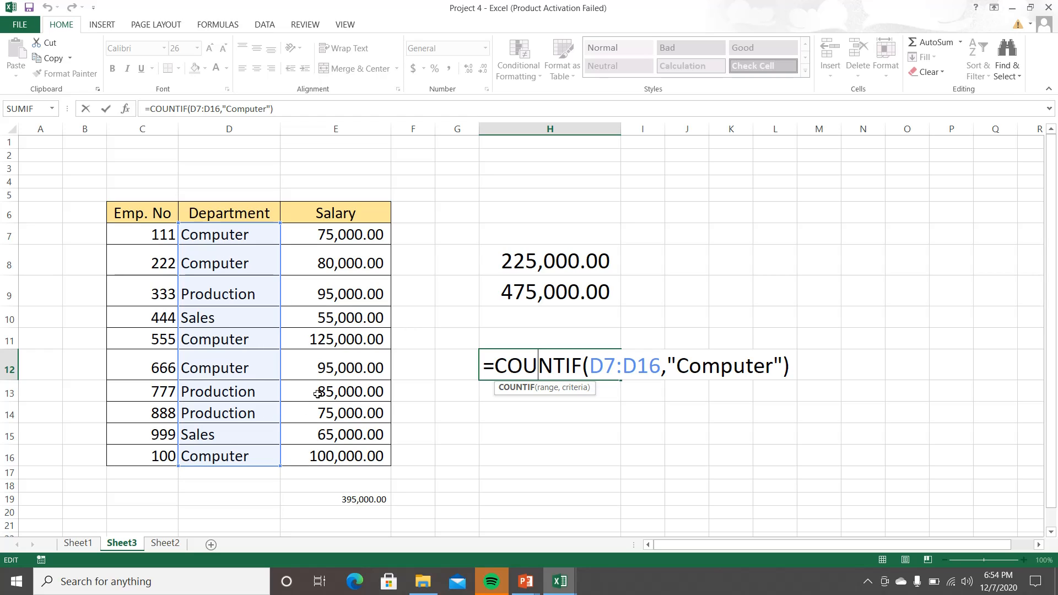
pyautogui.hotkey('ctrl', 'Return')
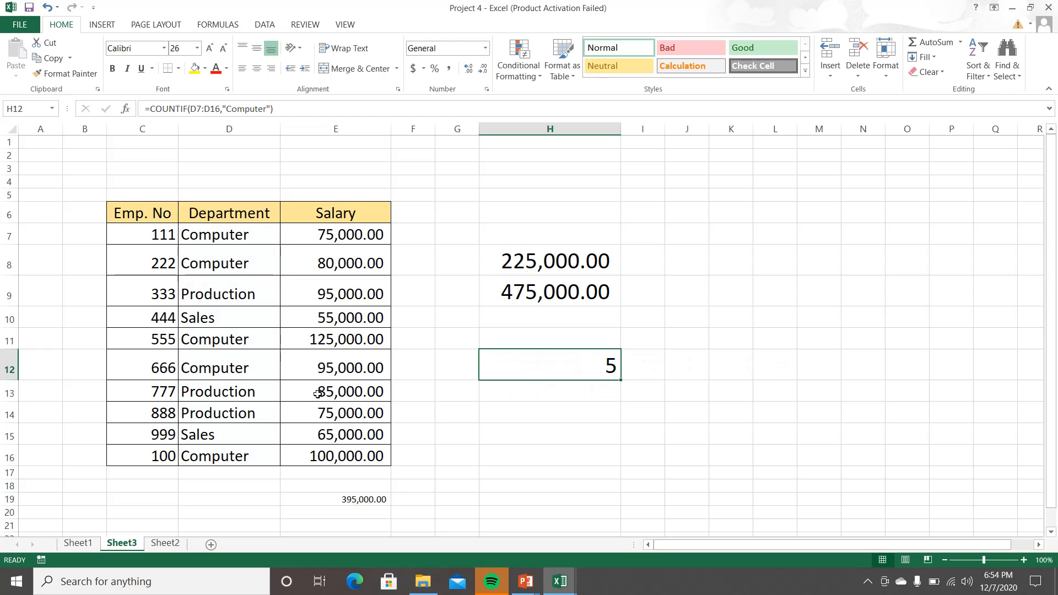
pyautogui.click(530, 388)
pyautogui.write('=')
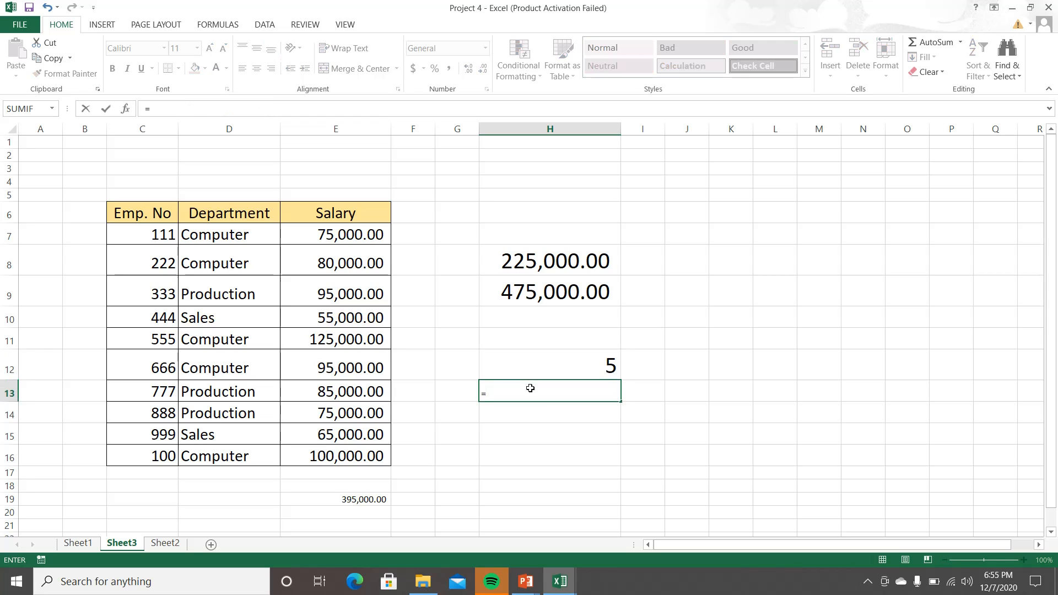
pyautogui.press('Escape')
pyautogui.click(571, 356)
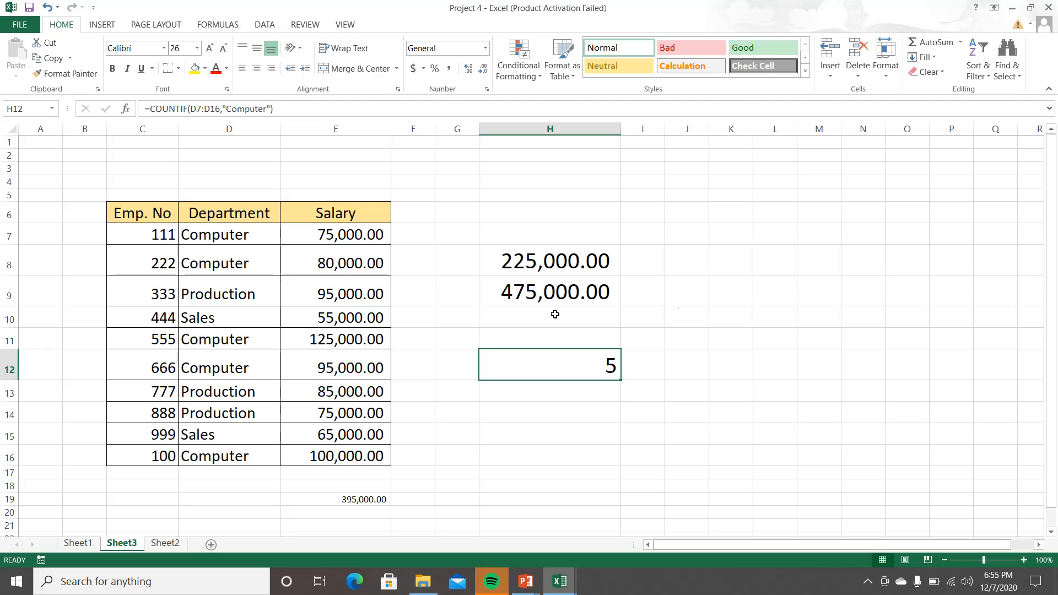
# Step: Examine the range and criteria of H12's COUNTIF formula in the Function Arguments dialog, keeping them as they are
pyautogui.click(959, 48)
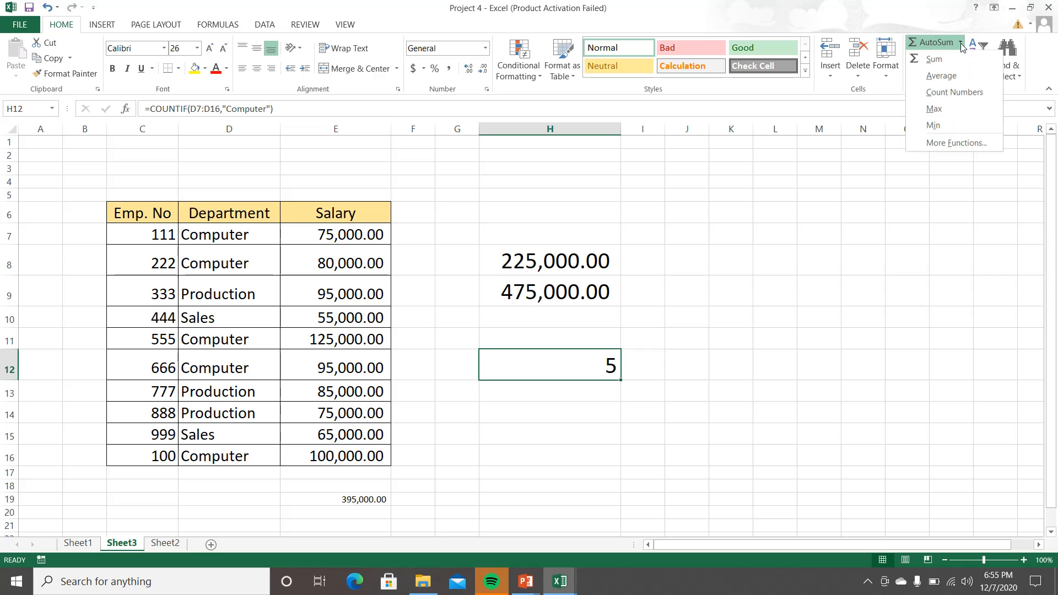
pyautogui.click(940, 144)
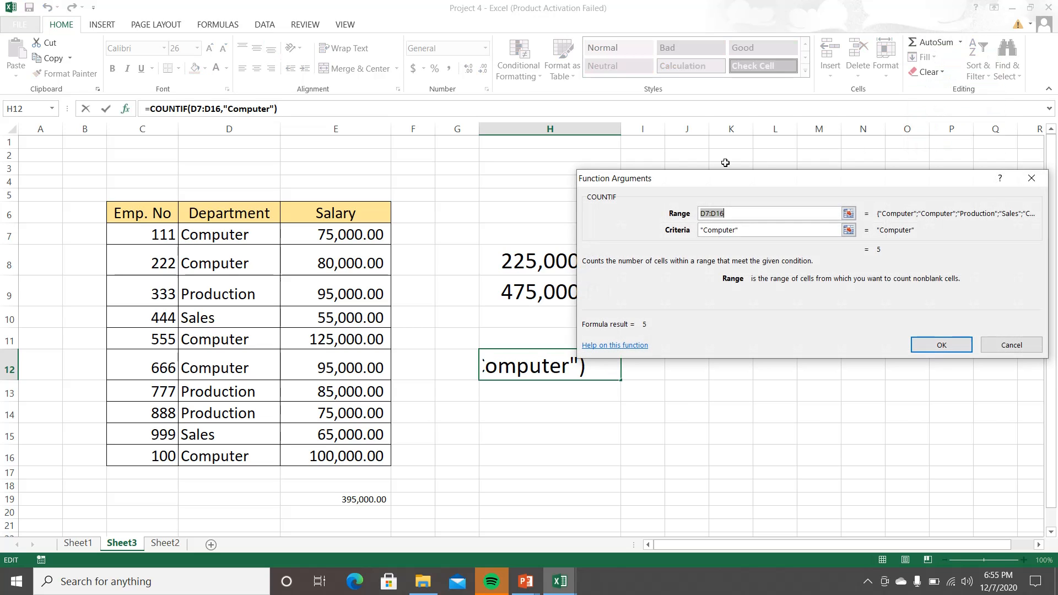
pyautogui.click(943, 345)
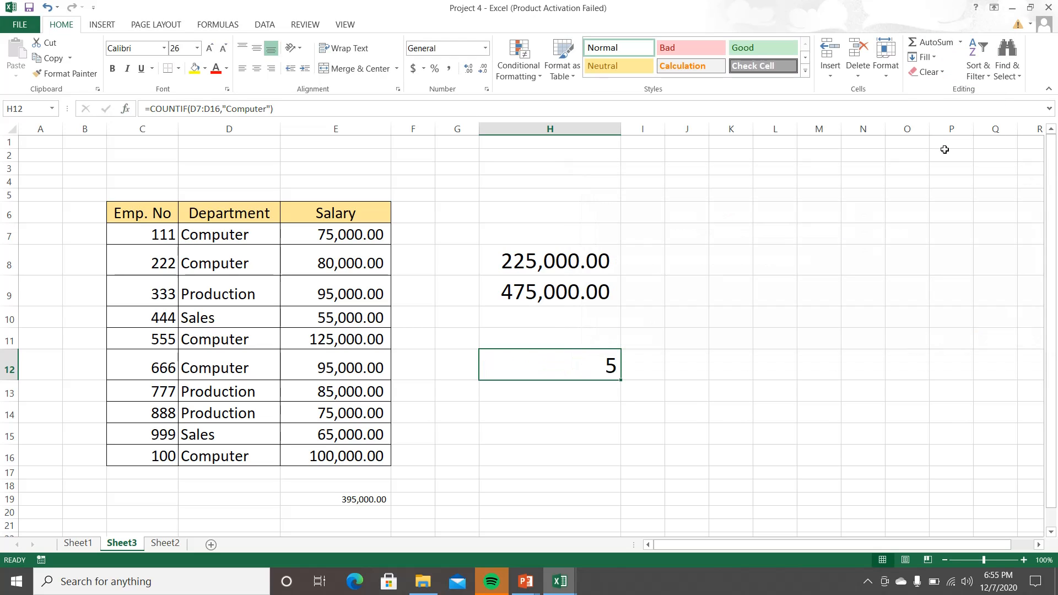
pyautogui.click(960, 43)
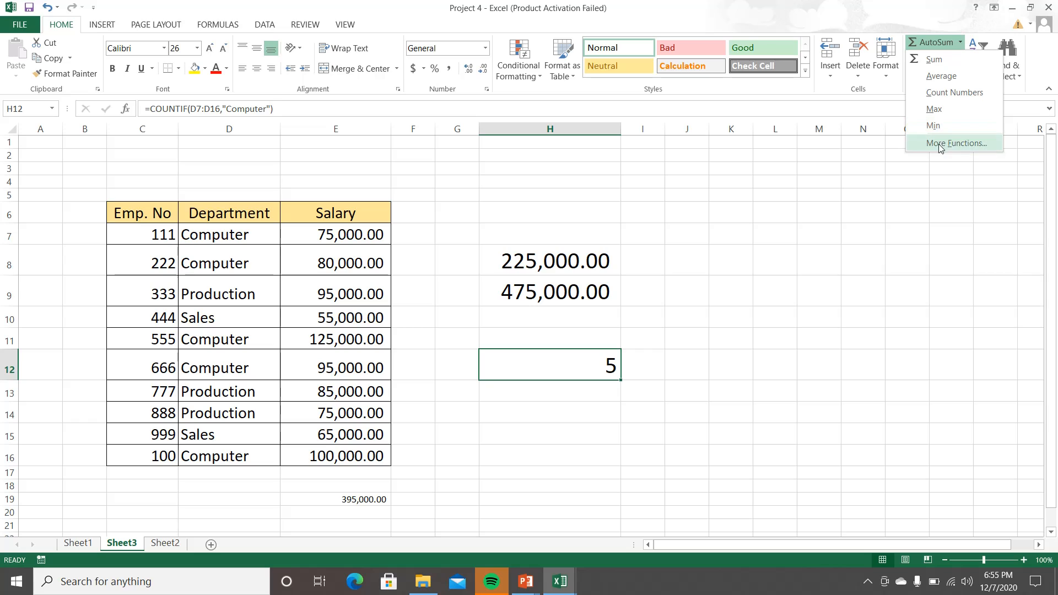
pyautogui.click(939, 144)
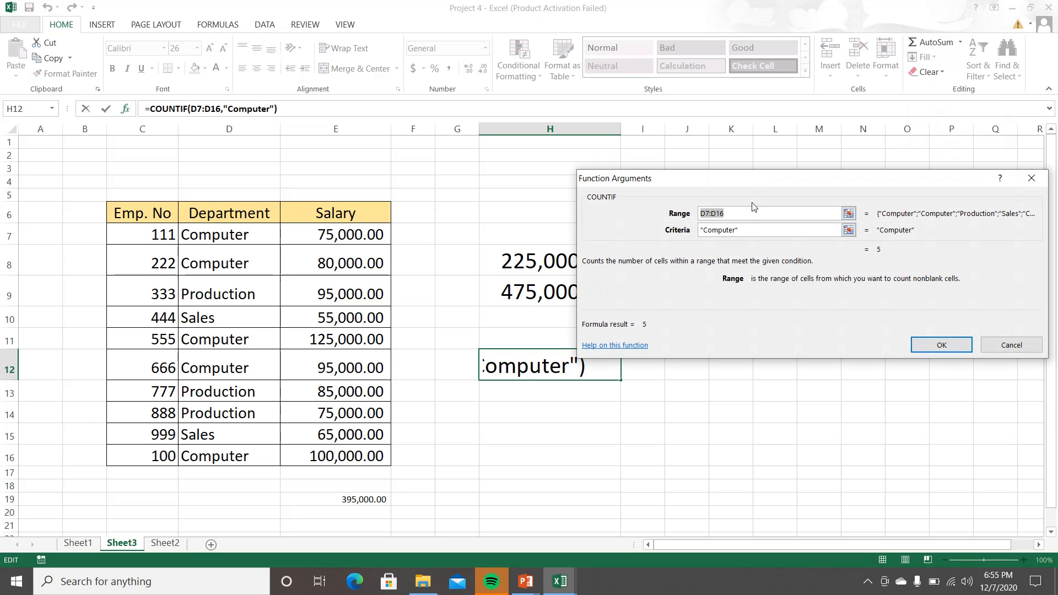
pyautogui.click(940, 344)
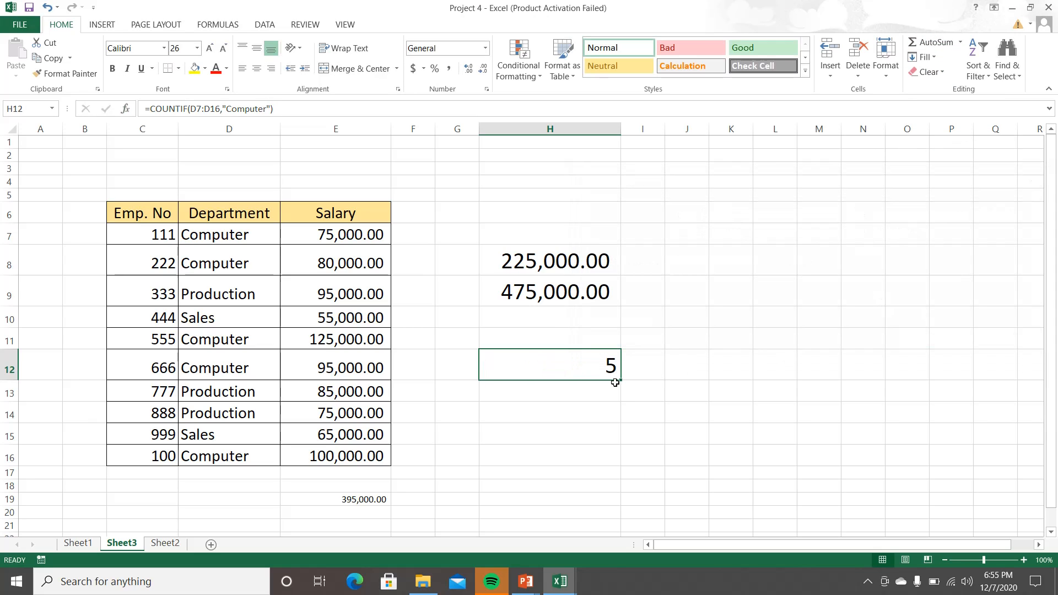
# Step: Clear cell H12, search the available functions for "countif" and insert the COUNTIF function there
pyautogui.press('Delete')
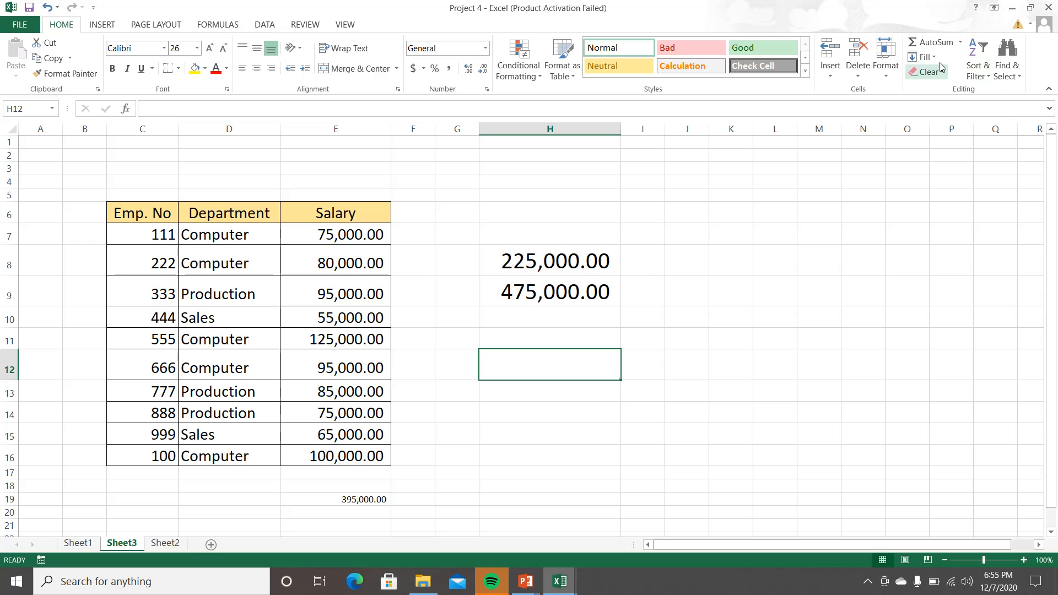
pyautogui.click(960, 43)
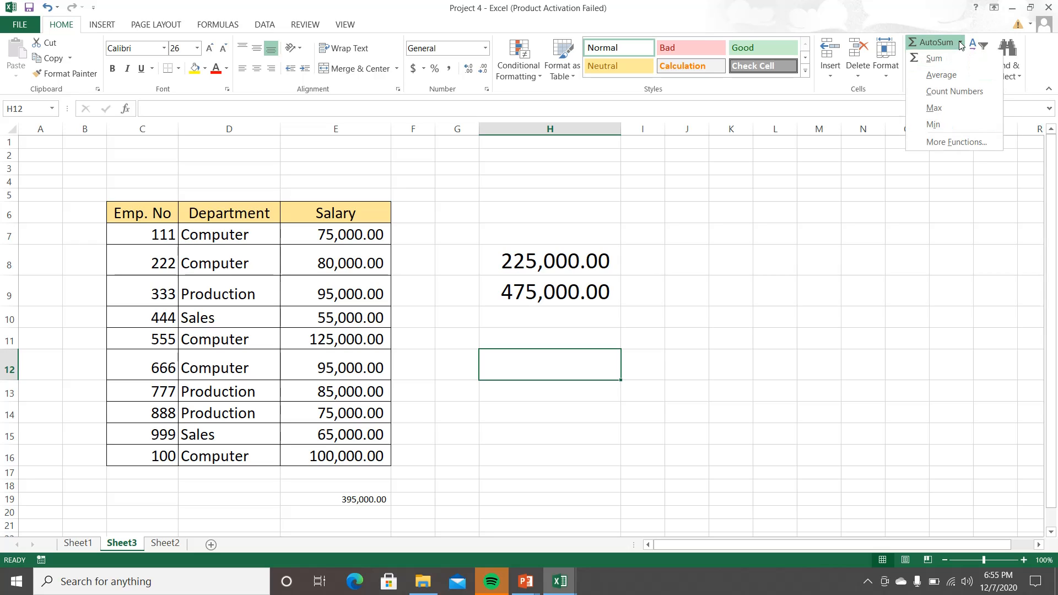
pyautogui.click(942, 143)
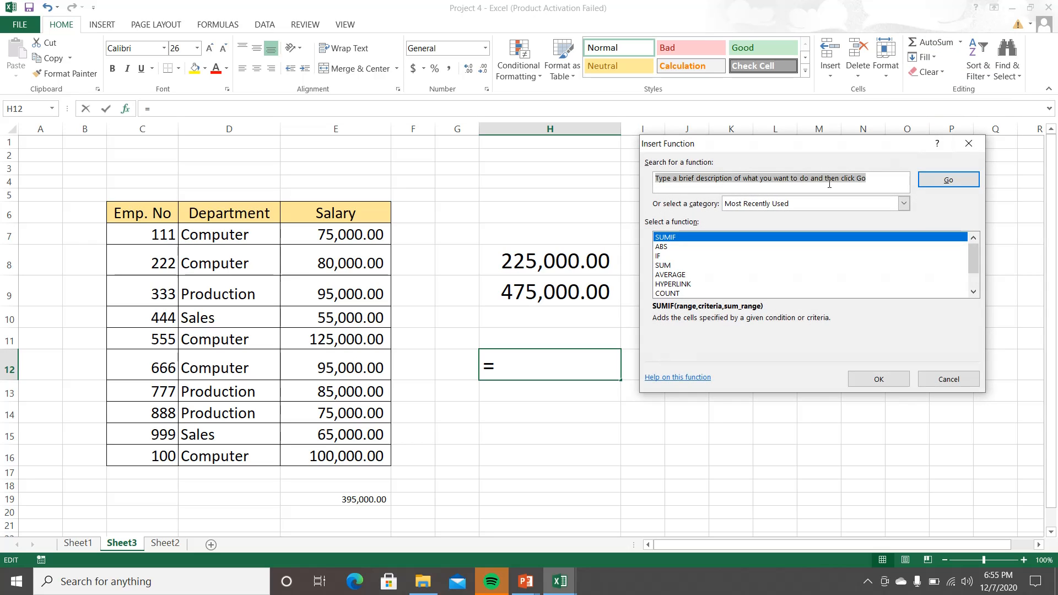
pyautogui.write('cou')
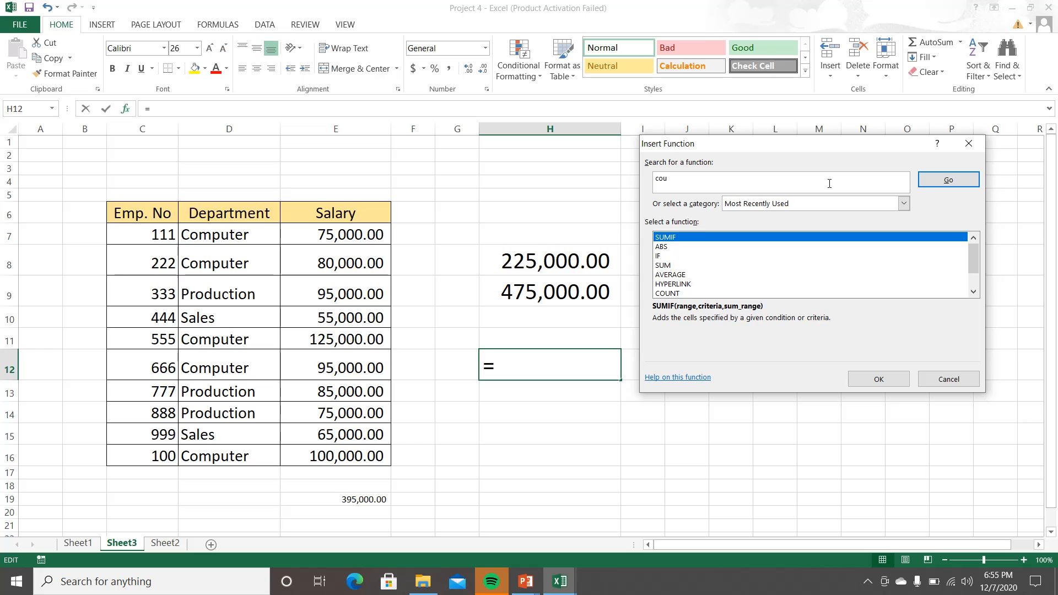
pyautogui.write('ntif')
pyautogui.click(947, 179)
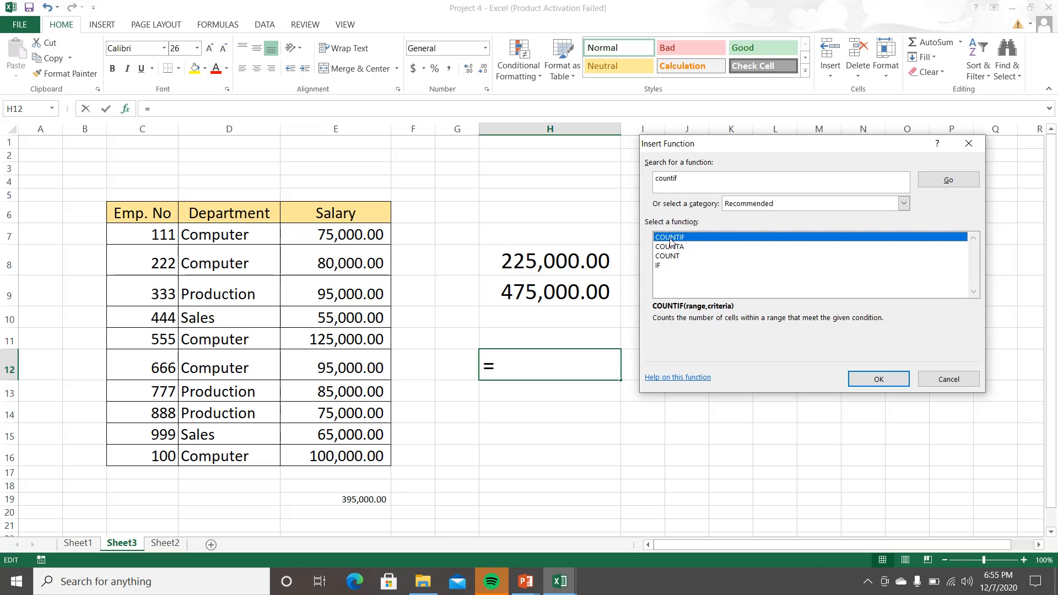
pyautogui.click(878, 378)
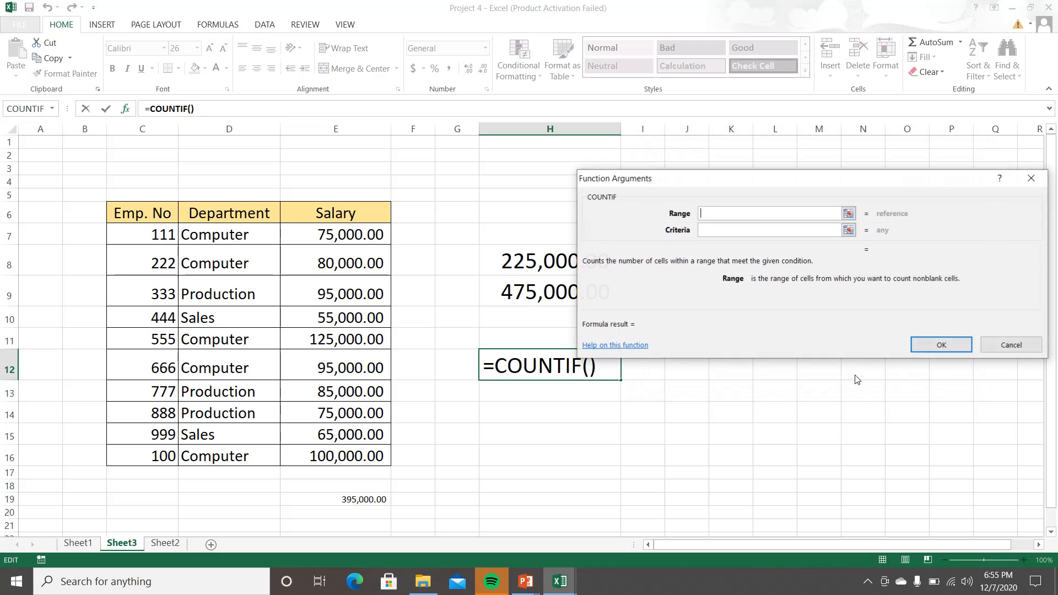
# Step: Set the COUNTIF range to D7:D16 and the criteria to Production, and apply the function in cell H12
pyautogui.click(849, 214)
pyautogui.moveTo(267, 234); pyautogui.dragTo(248, 452)
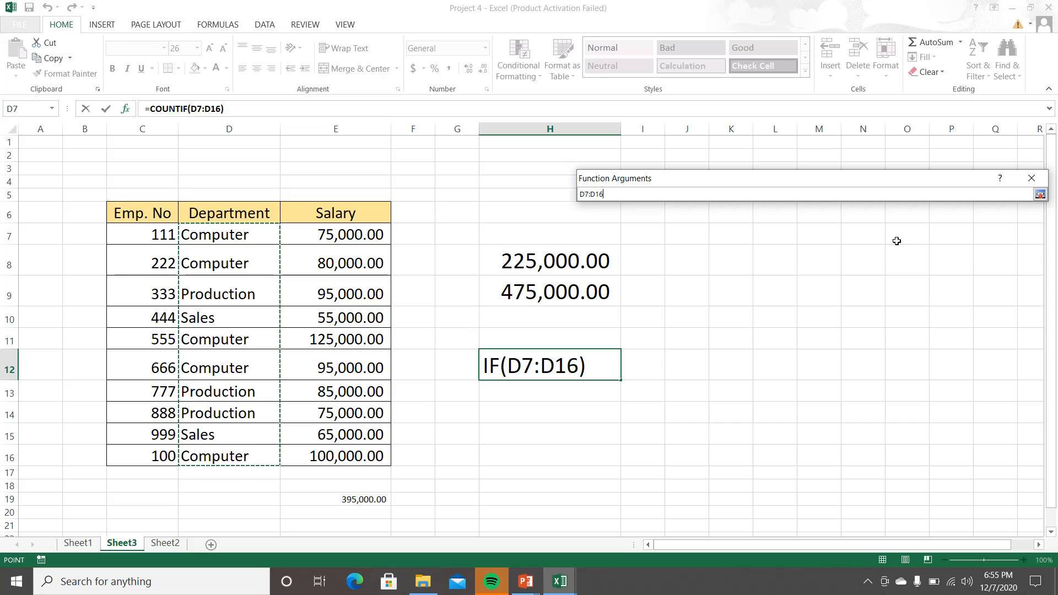
pyautogui.click(1040, 194)
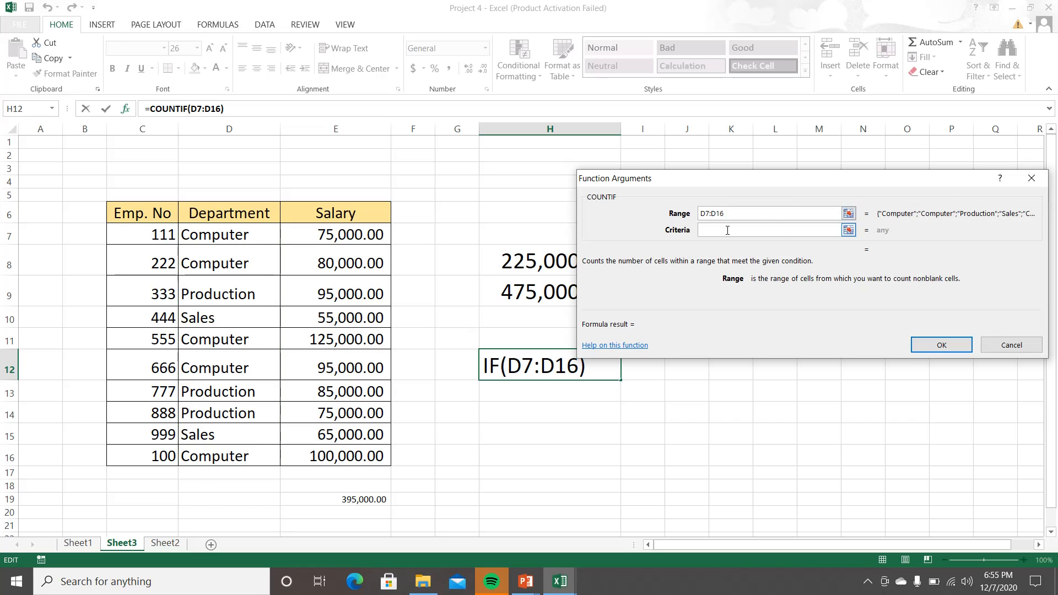
pyautogui.click(727, 230)
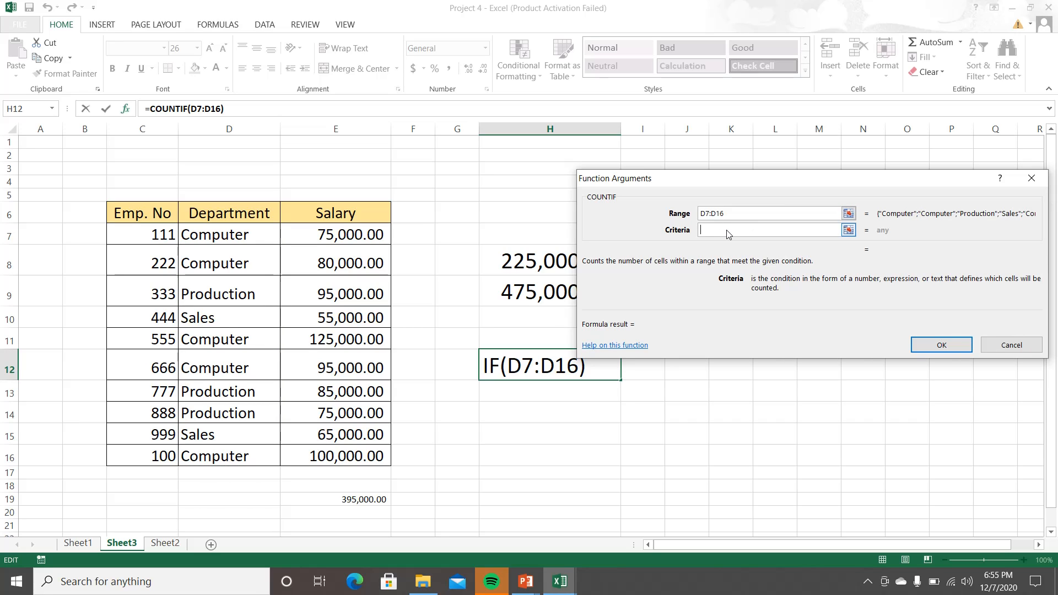
pyautogui.write('Pro')
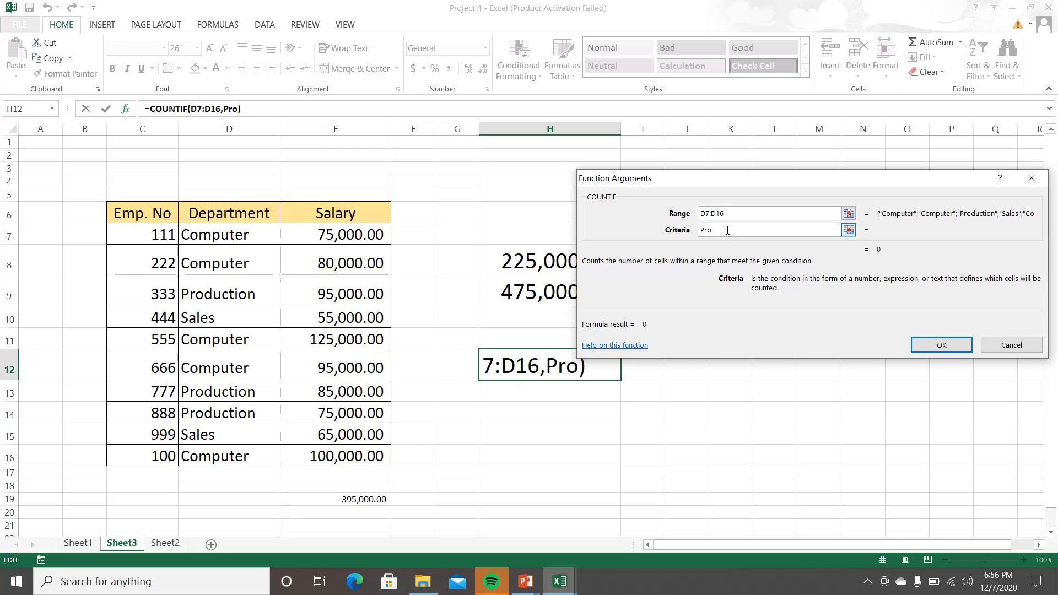
pyautogui.write('ductio')
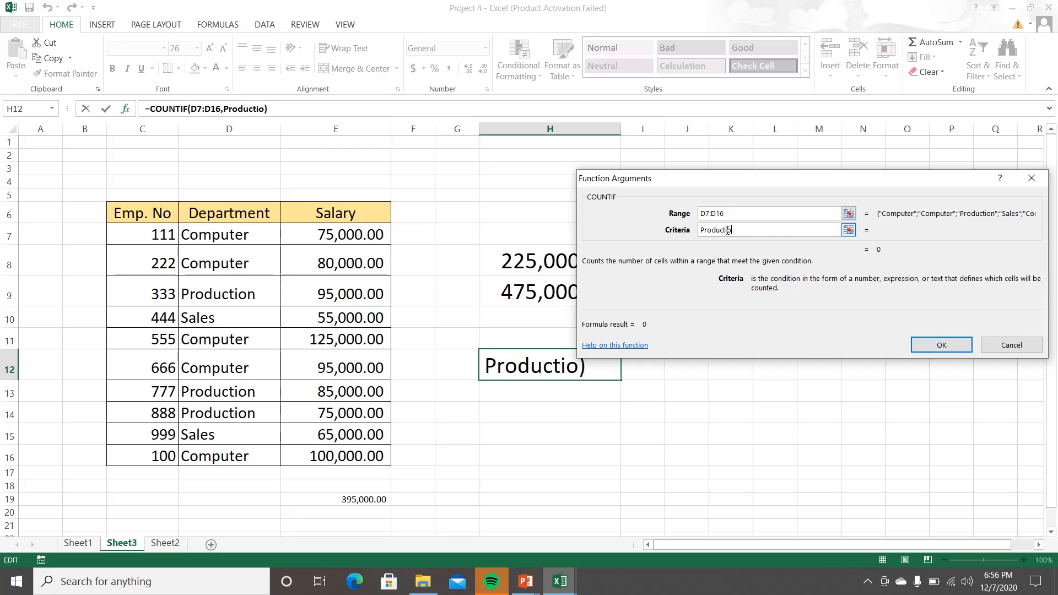
pyautogui.write('n')
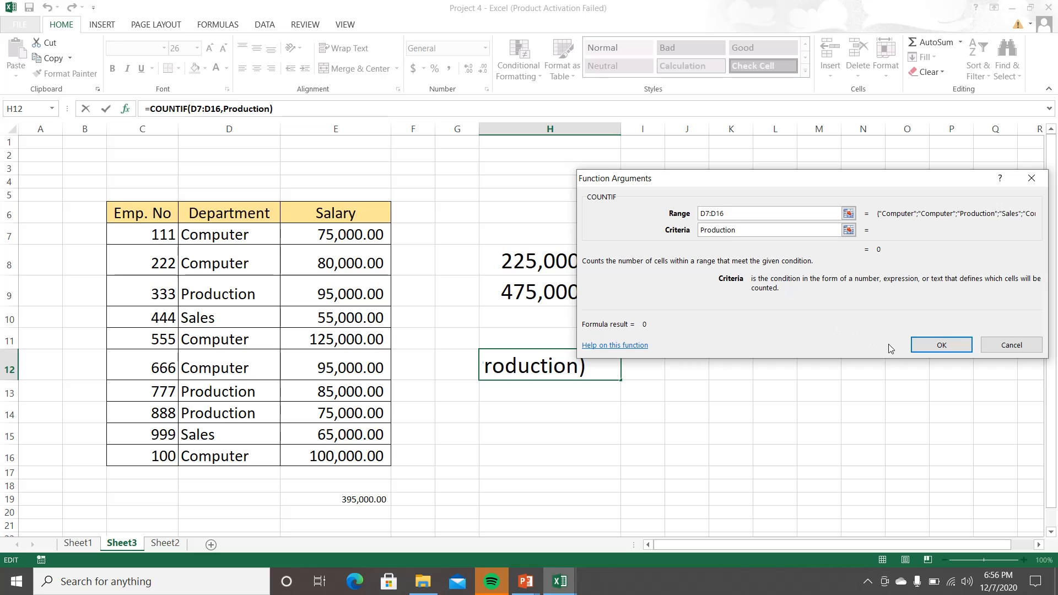
pyautogui.click(919, 344)
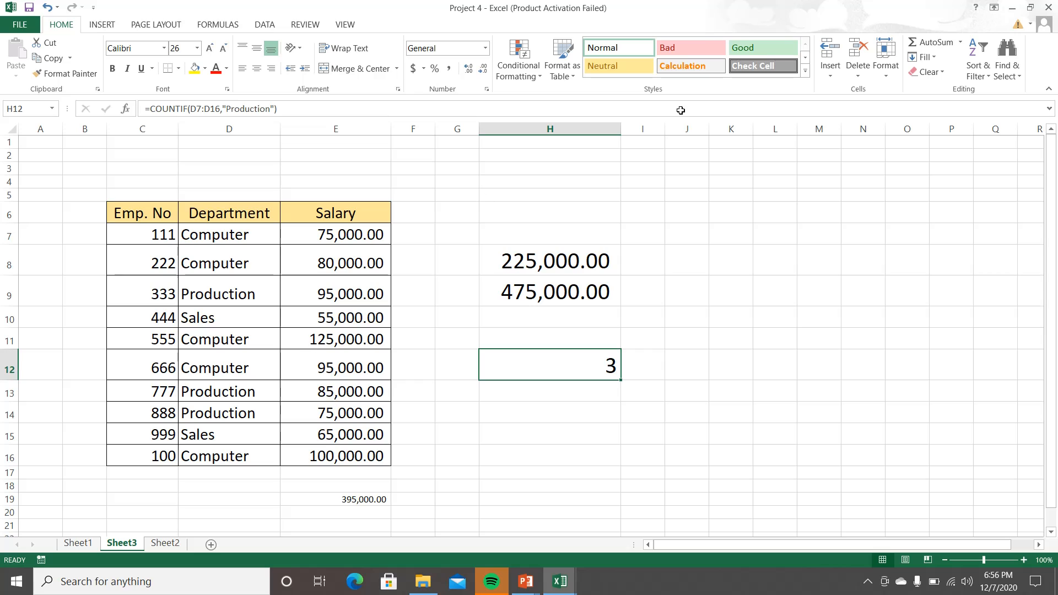
# Step: Reopen the arguments of H12's COUNTIF formula and change its range to the salaries in E7:E16
pyautogui.click(960, 42)
pyautogui.click(945, 142)
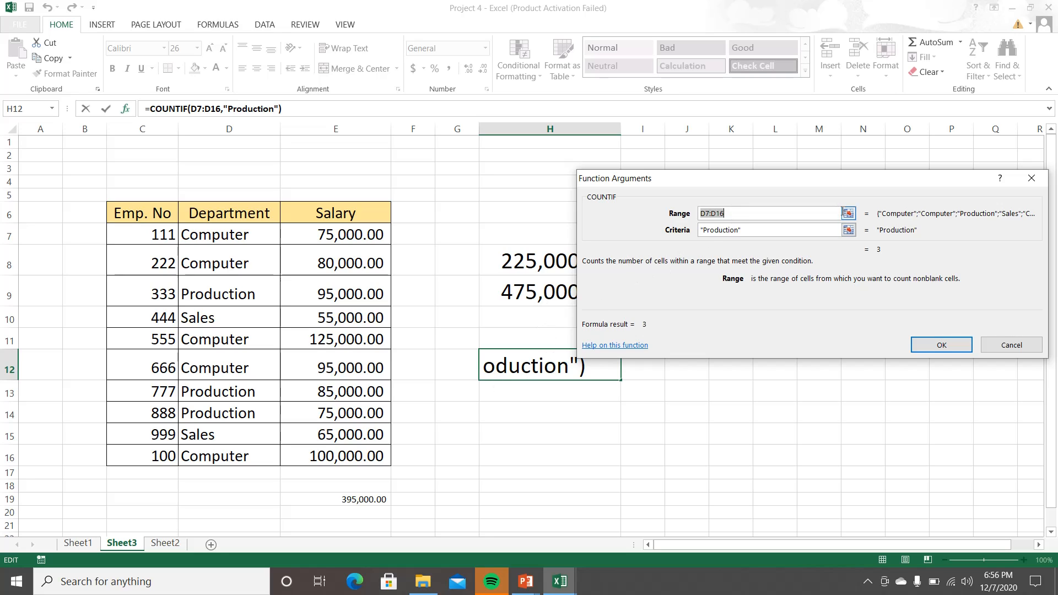
pyautogui.click(848, 213)
pyautogui.moveTo(336, 237); pyautogui.dragTo(345, 453)
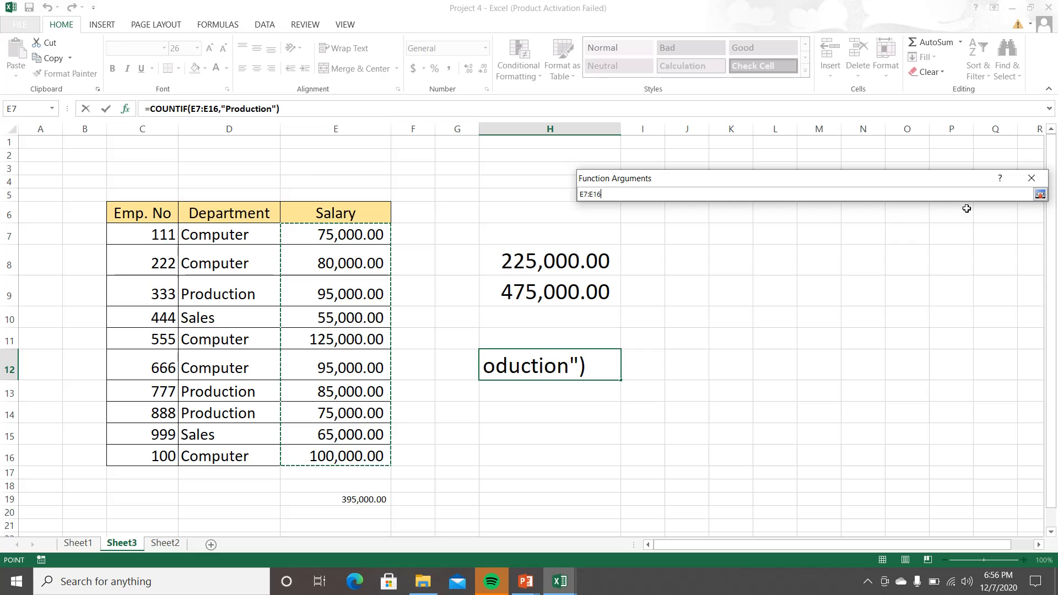
pyautogui.click(1040, 194)
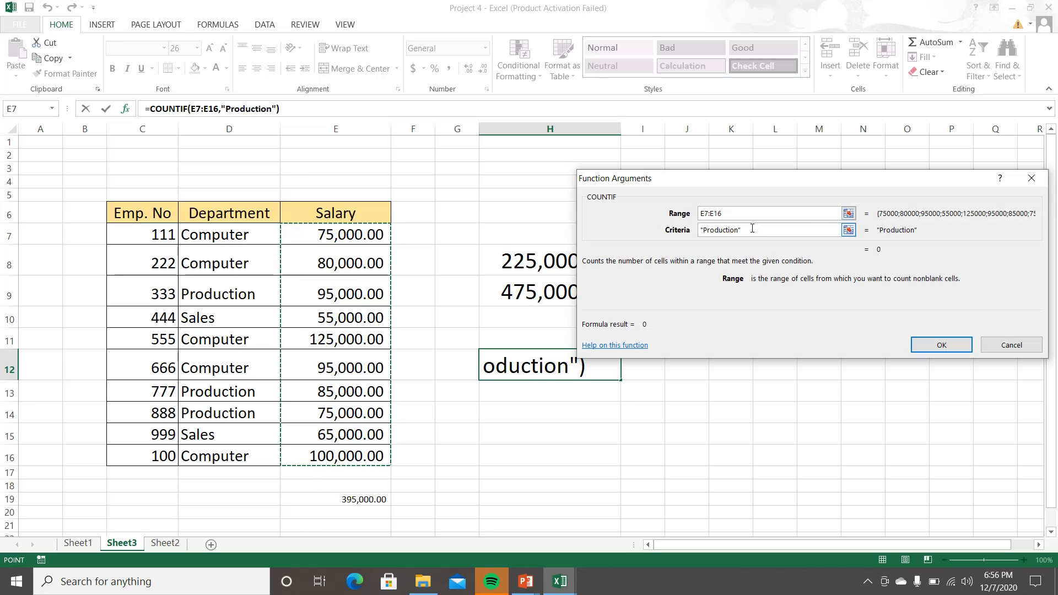
# Step: Replace the COUNTIF criteria with >=85000 and apply the function in cell H12
pyautogui.moveTo(752, 230); pyautogui.dragTo(694, 236)
pyautogui.press('BackSpace')
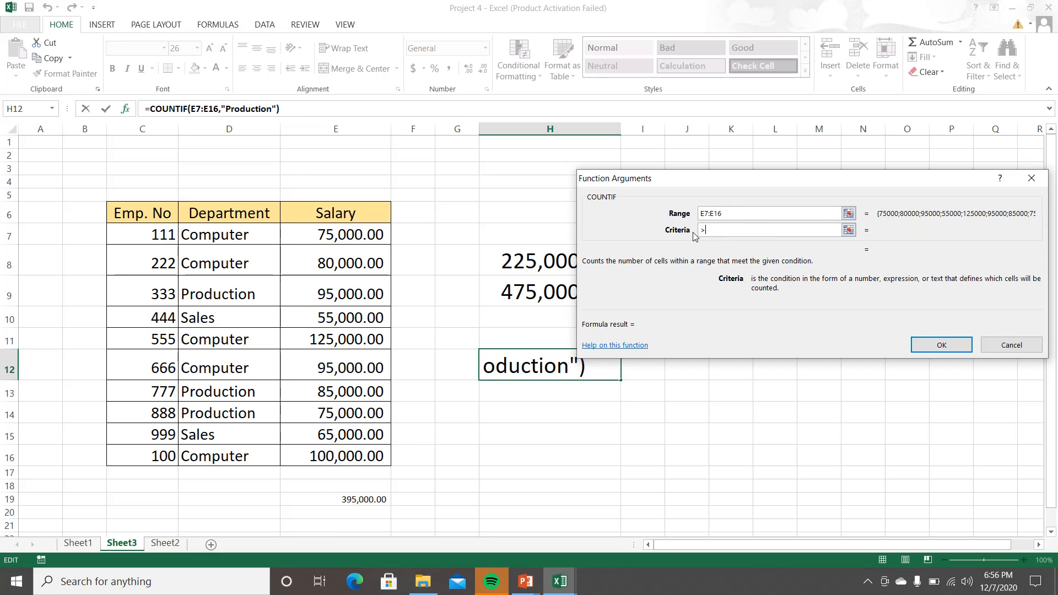
pyautogui.write('>=85000')
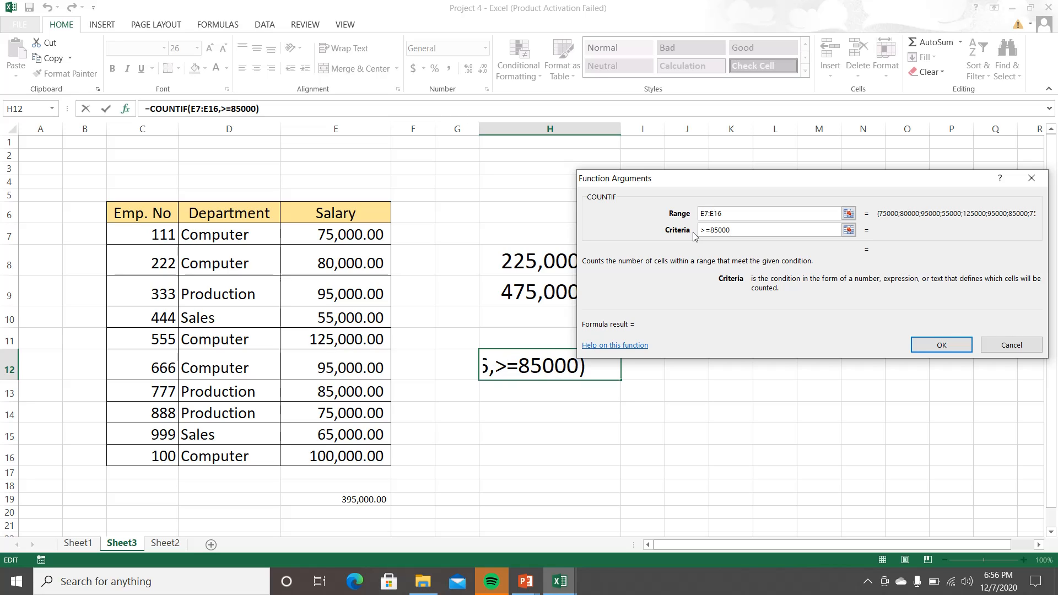
pyautogui.click(935, 347)
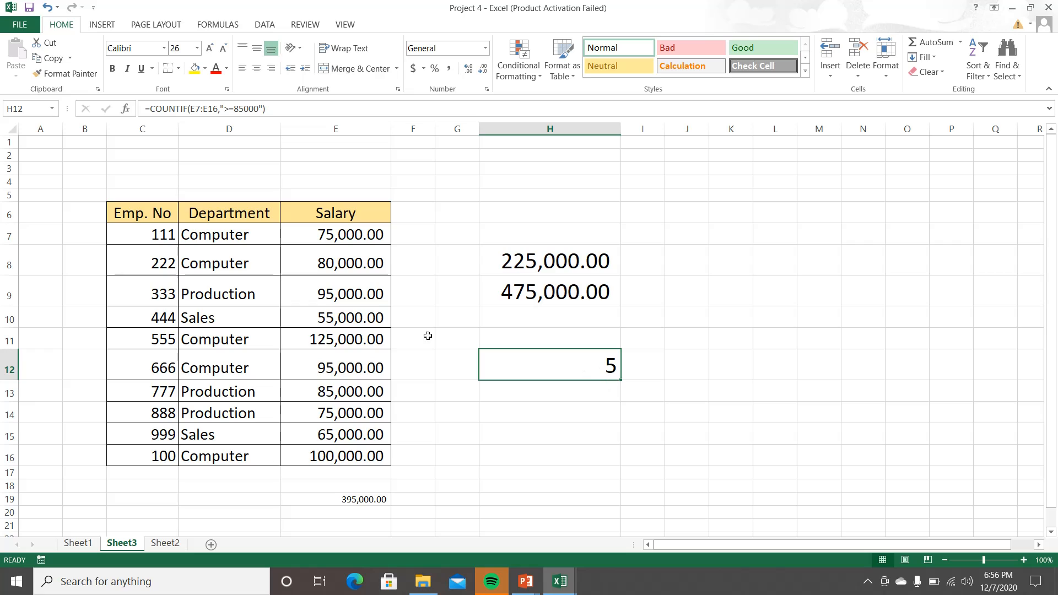
# Step: Check the salaries meeting the criteria in E9, E11, E12, E13 and E16 against the COUNTIF result in H12
pyautogui.click(321, 298)
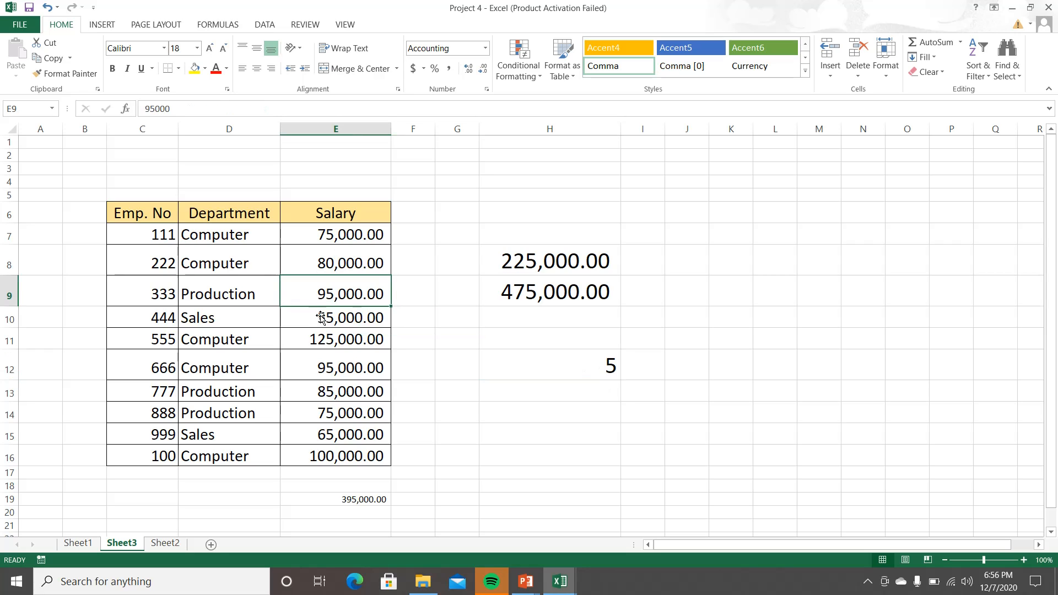
pyautogui.click(322, 338)
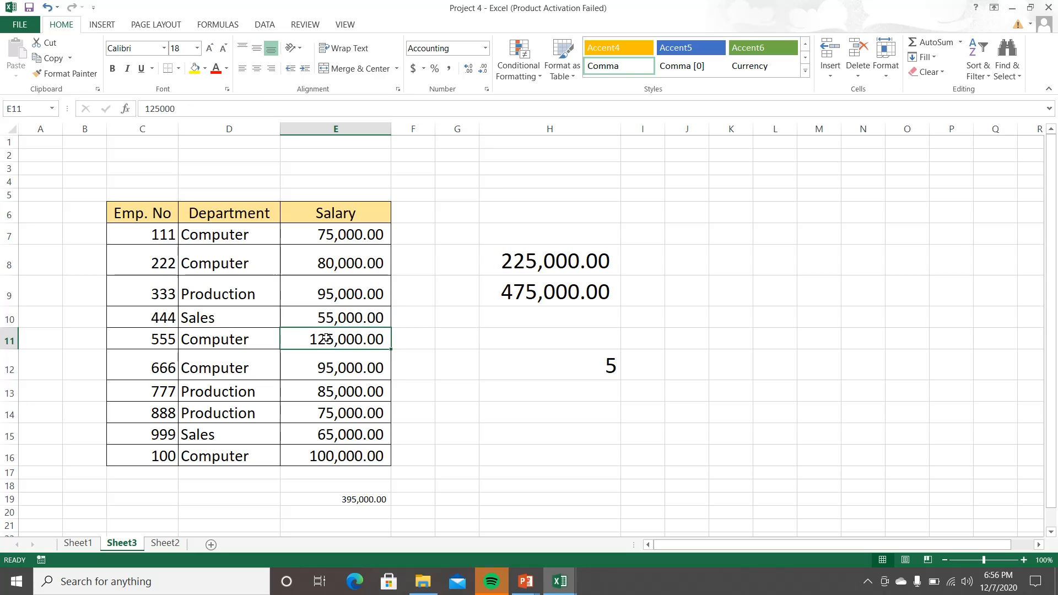
pyautogui.click(327, 369)
pyautogui.click(331, 389)
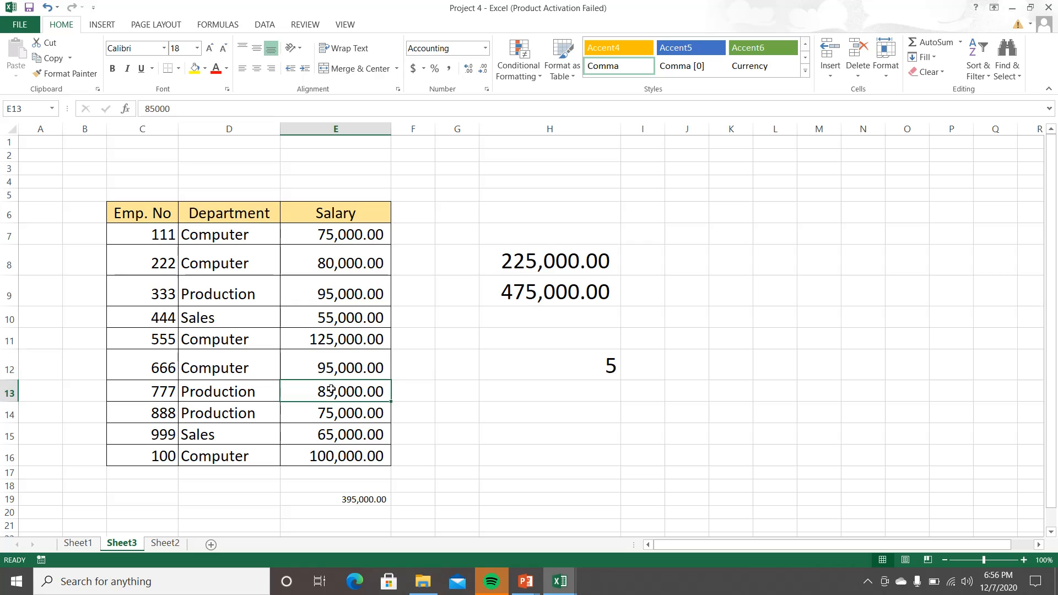
pyautogui.click(332, 456)
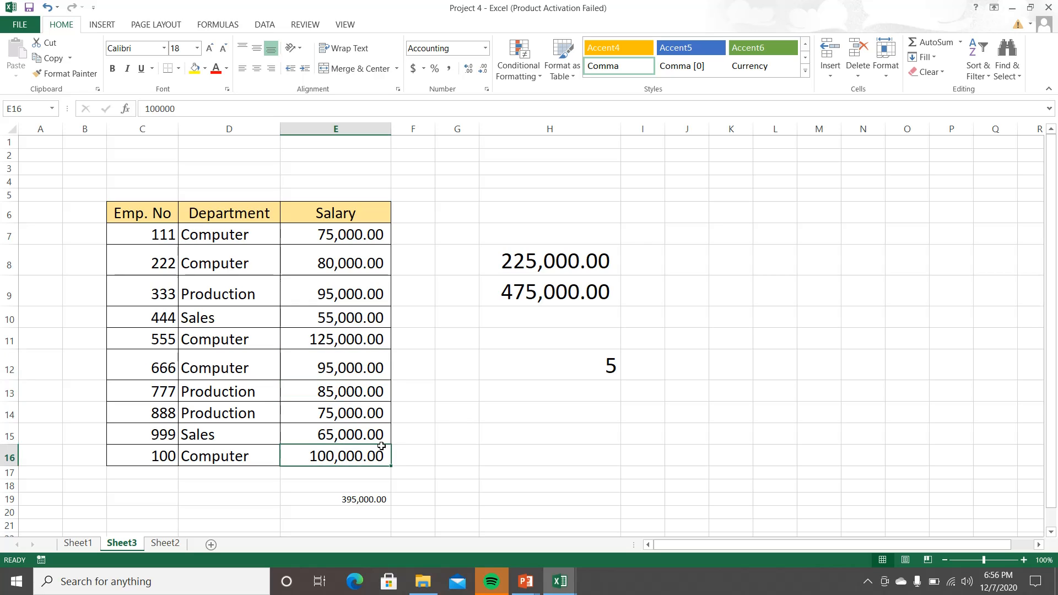
pyautogui.click(537, 370)
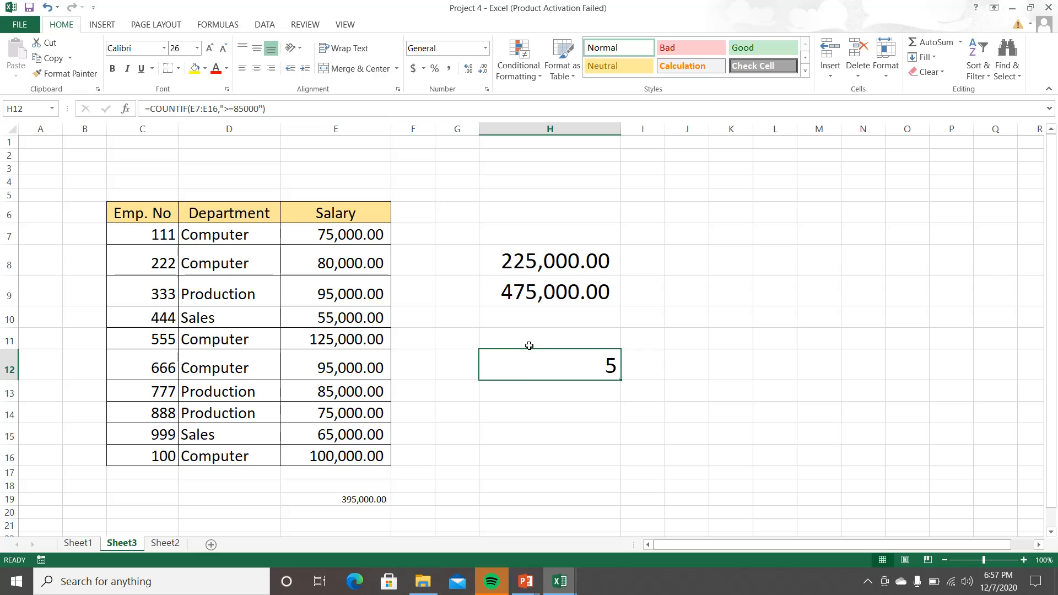
# Step: Switch to the PowerPoint slide show explaining the COUNTIF and AVERAGEIF functions
pyautogui.moveTo(524, 582)
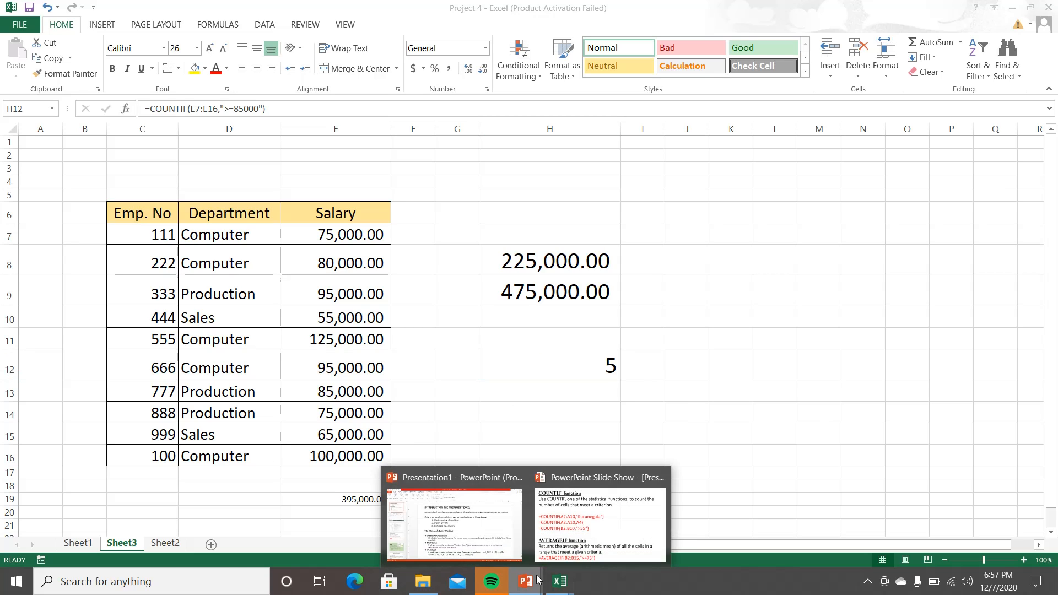
pyautogui.click(593, 545)
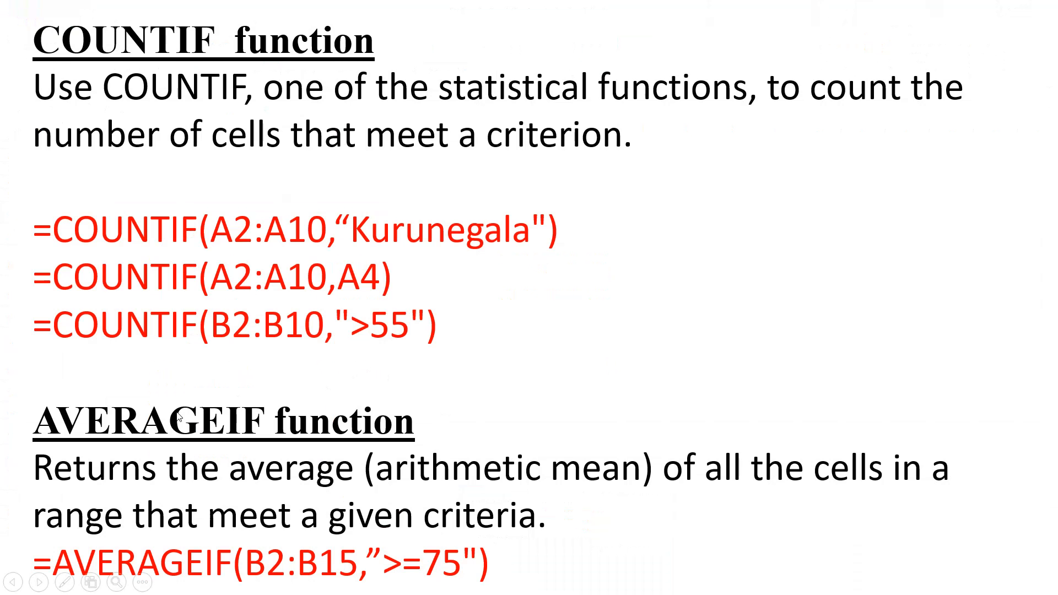
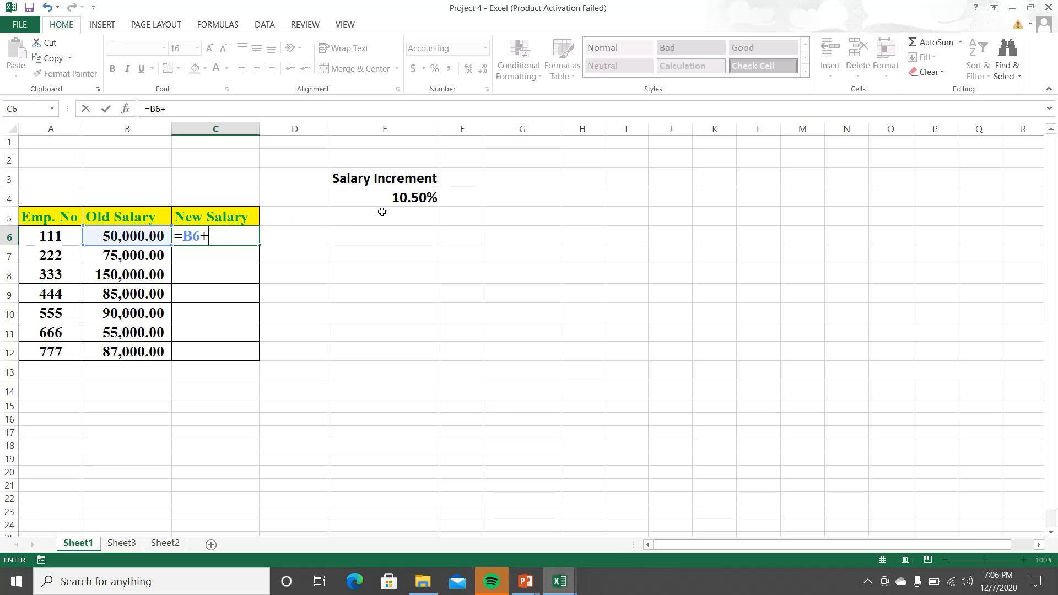
# Step: Complete the New Salary formula in C6 as =B6+B6*E4
pyautogui.click(134, 235)
pyautogui.click(383, 198)
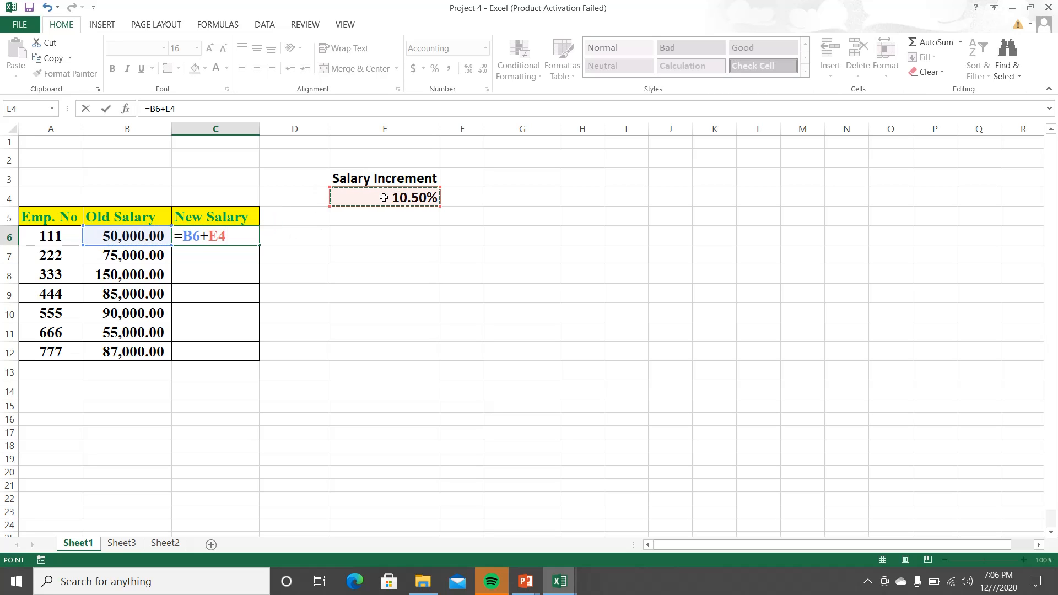
pyautogui.click(145, 235)
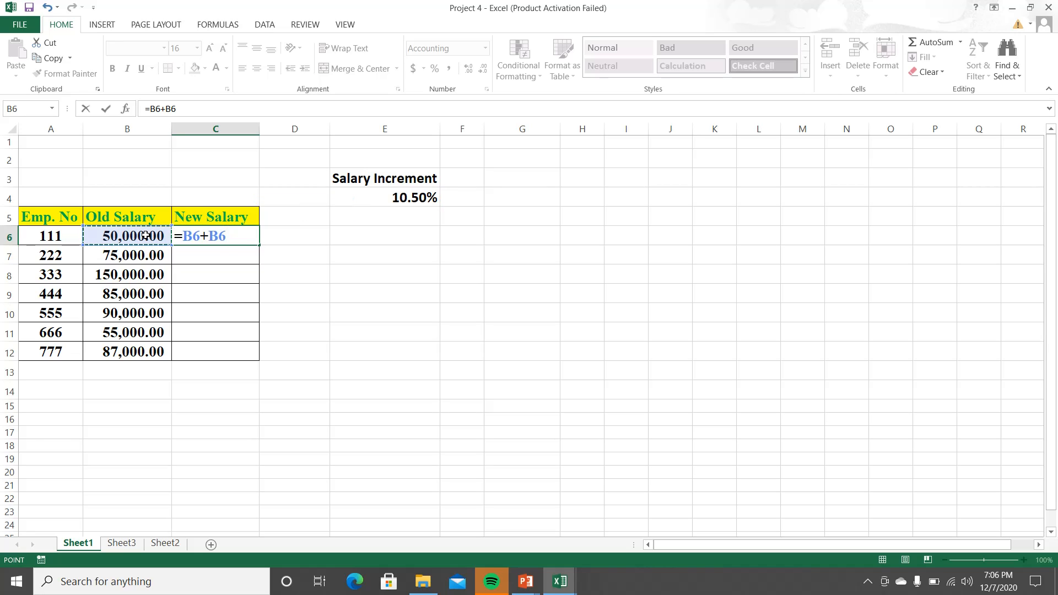
pyautogui.write('*')
pyautogui.click(416, 198)
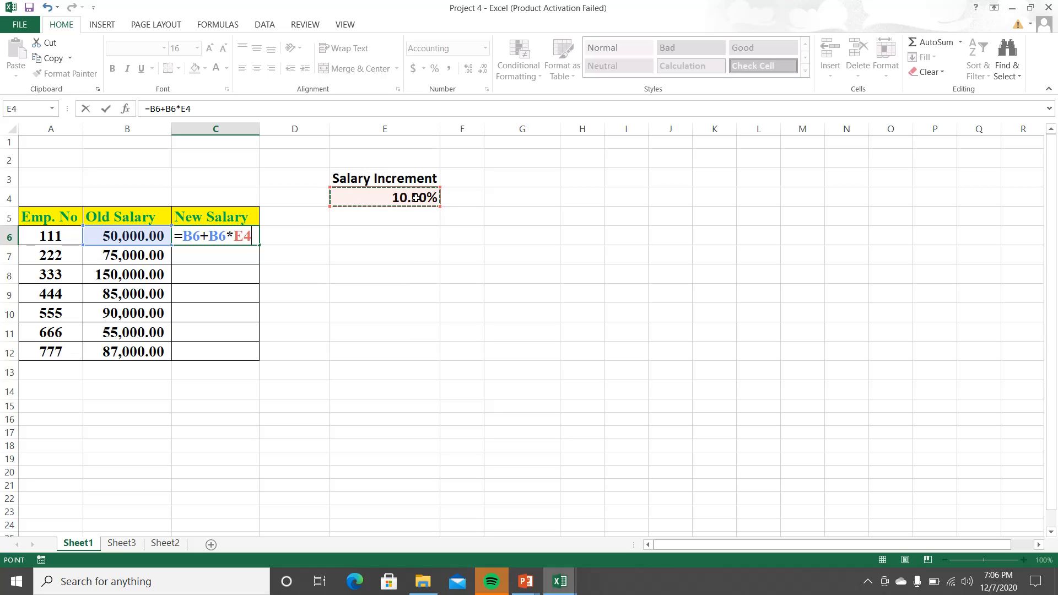
pyautogui.press('Return')
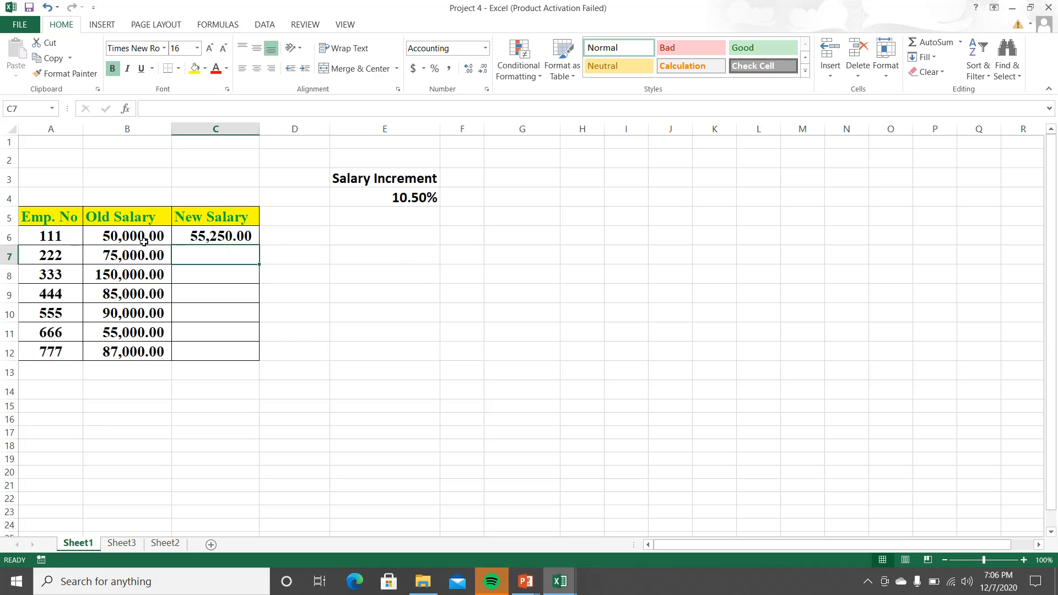
# Step: Fill the New Salary formula from C6 into C7 and on down to C12, checking C7's cell references
pyautogui.click(216, 239)
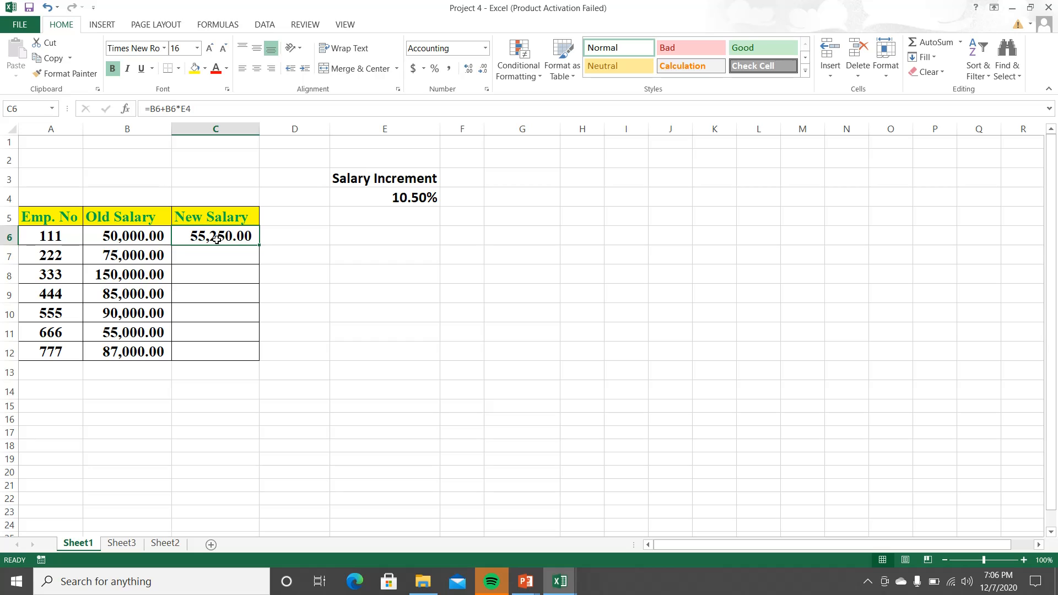
pyautogui.moveTo(258, 246); pyautogui.dragTo(254, 270)
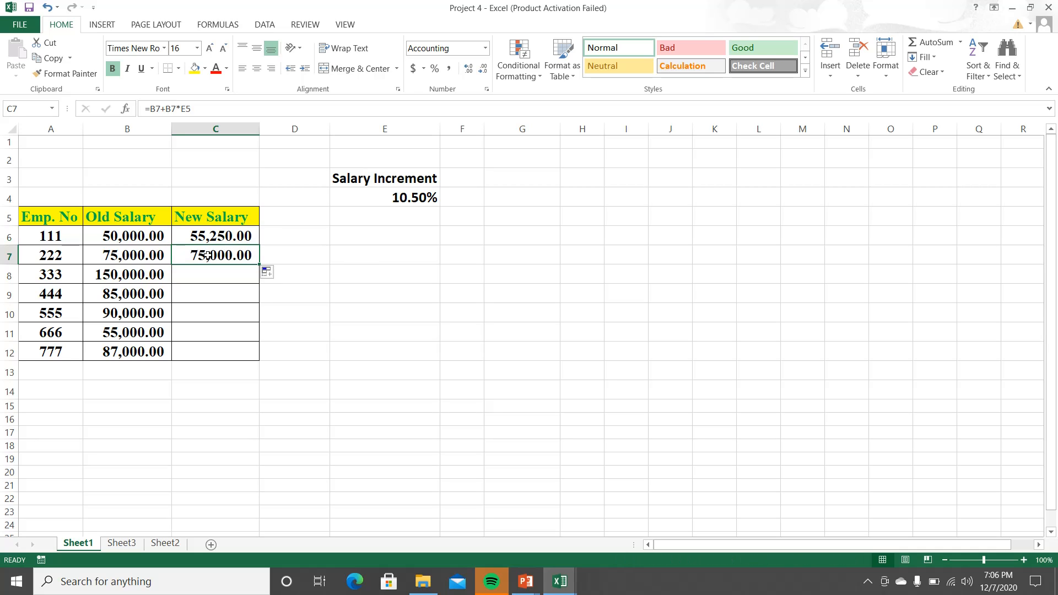
pyautogui.doubleClick(208, 255)
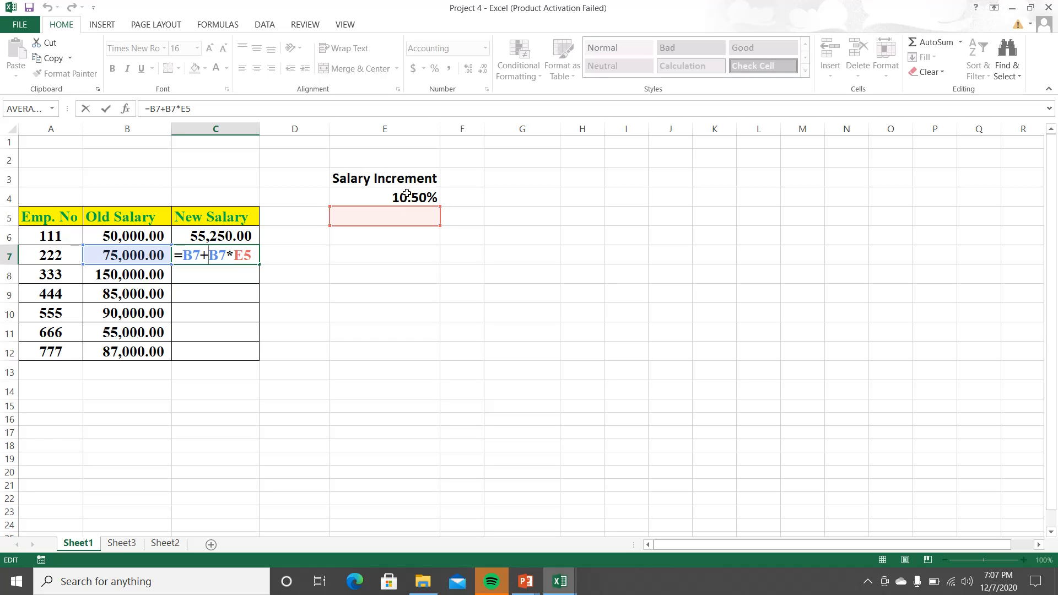
pyautogui.press('Return')
pyautogui.click(252, 257)
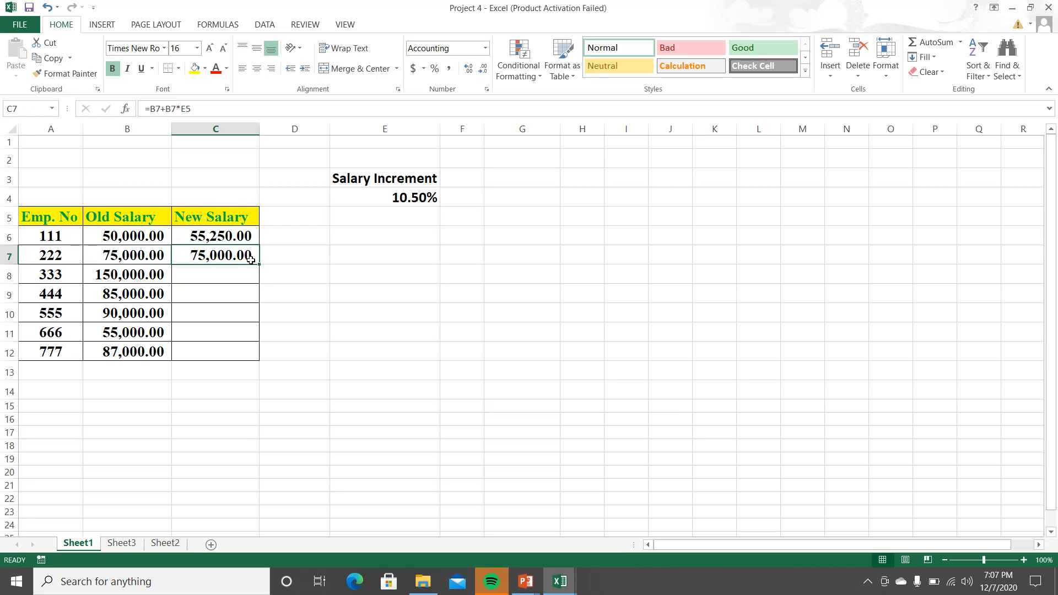
pyautogui.moveTo(261, 266); pyautogui.dragTo(252, 359)
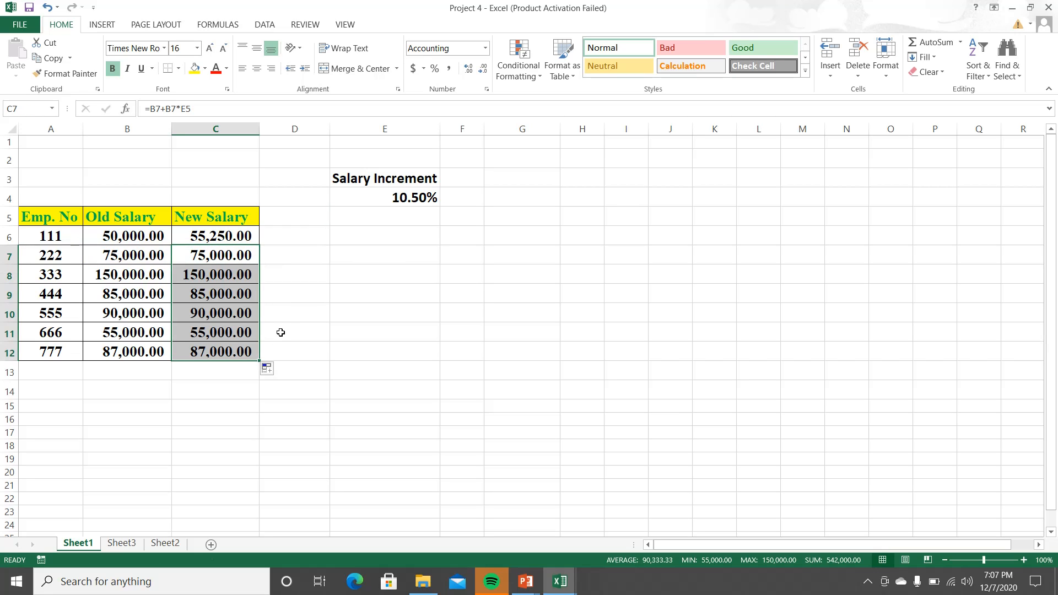
# Step: Examine which increment cell each New Salary formula in C8 through C12 references, compared with the formula in C6
pyautogui.click(226, 276)
pyautogui.doubleClick(227, 276)
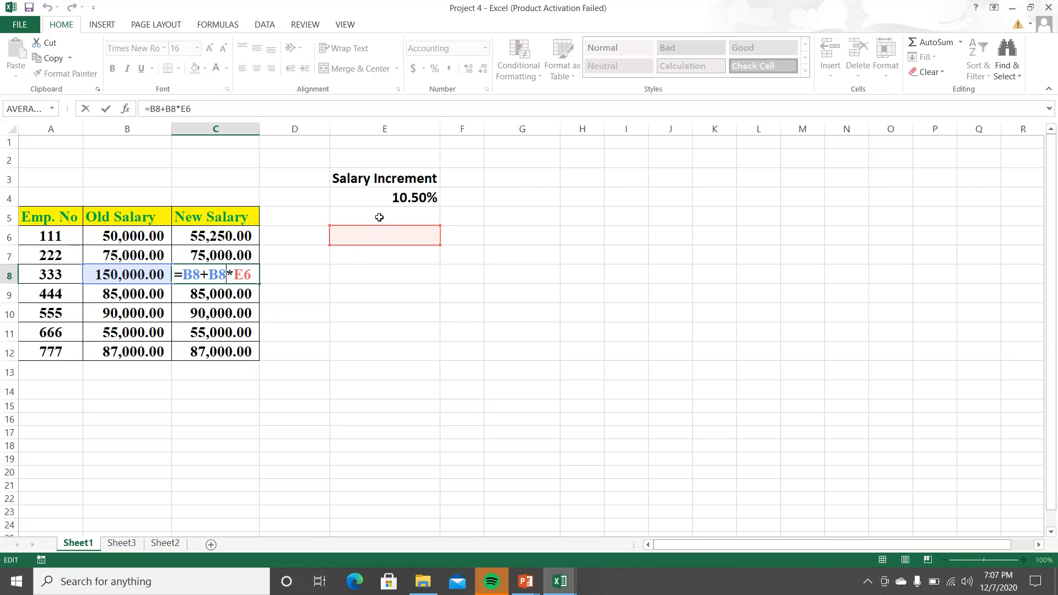
pyautogui.doubleClick(237, 297)
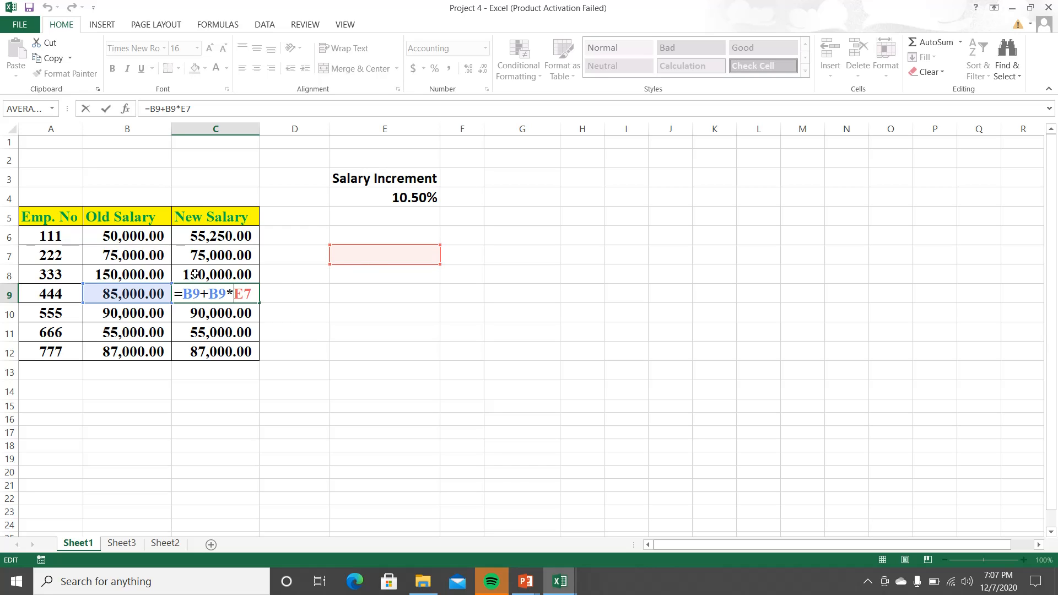
pyautogui.click(197, 315)
pyautogui.press('Escape')
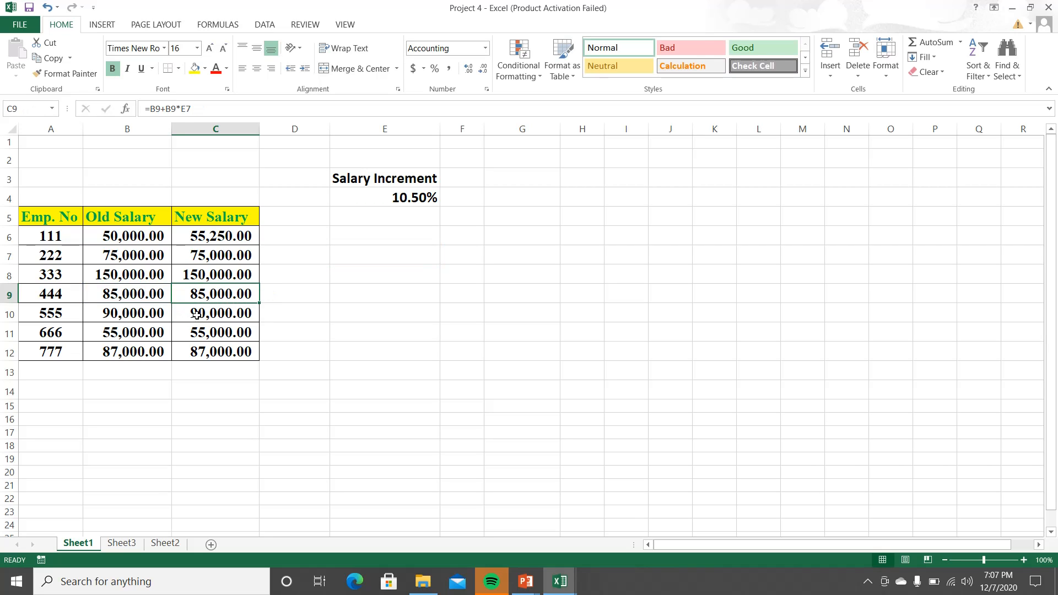
pyautogui.doubleClick(197, 315)
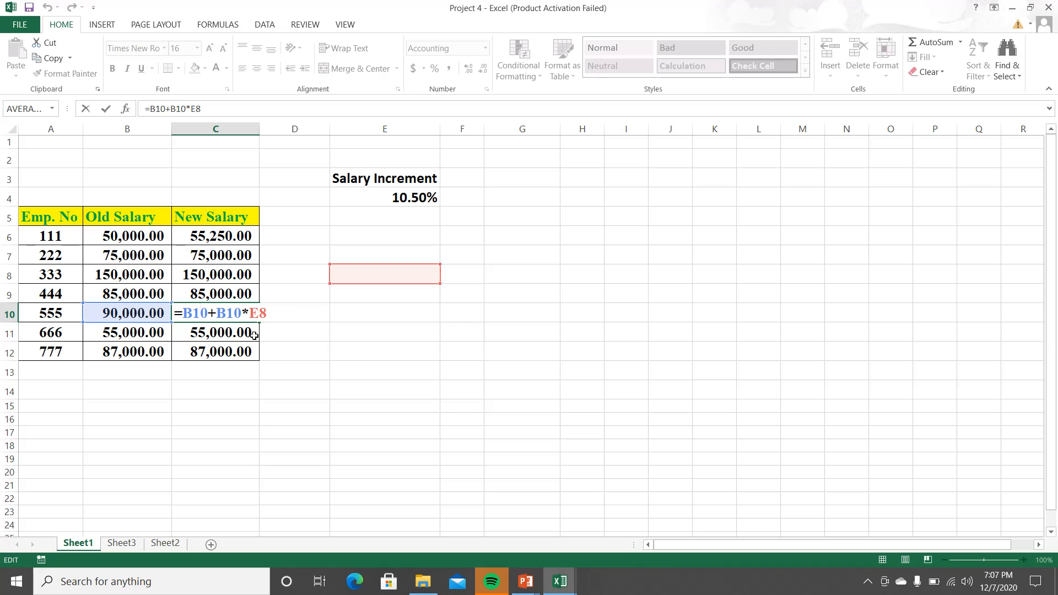
pyautogui.press('Escape')
pyautogui.doubleClick(226, 336)
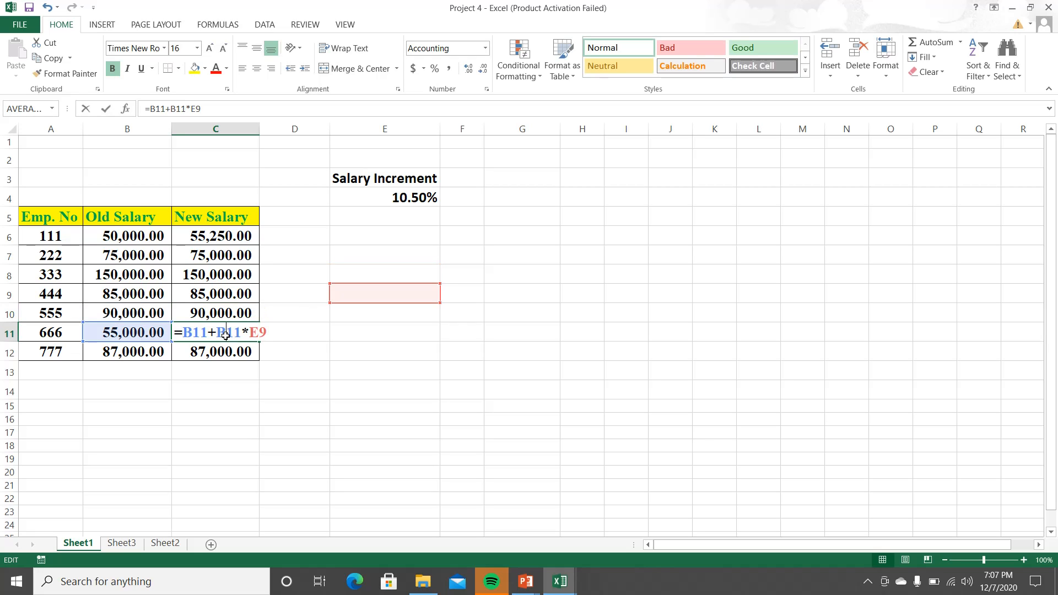
pyautogui.press('Escape')
pyautogui.doubleClick(224, 350)
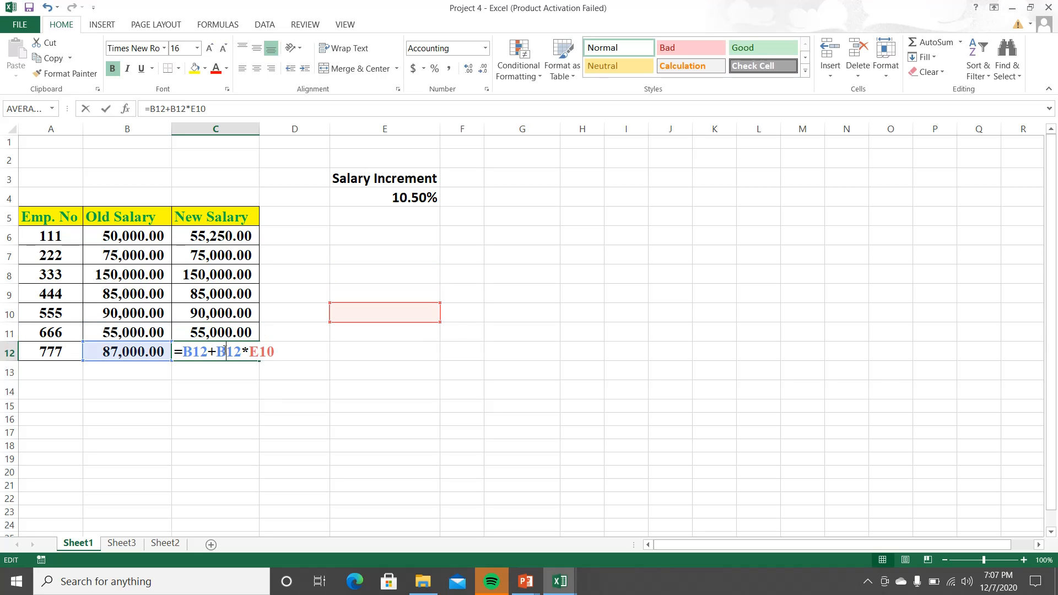
pyautogui.press('Escape')
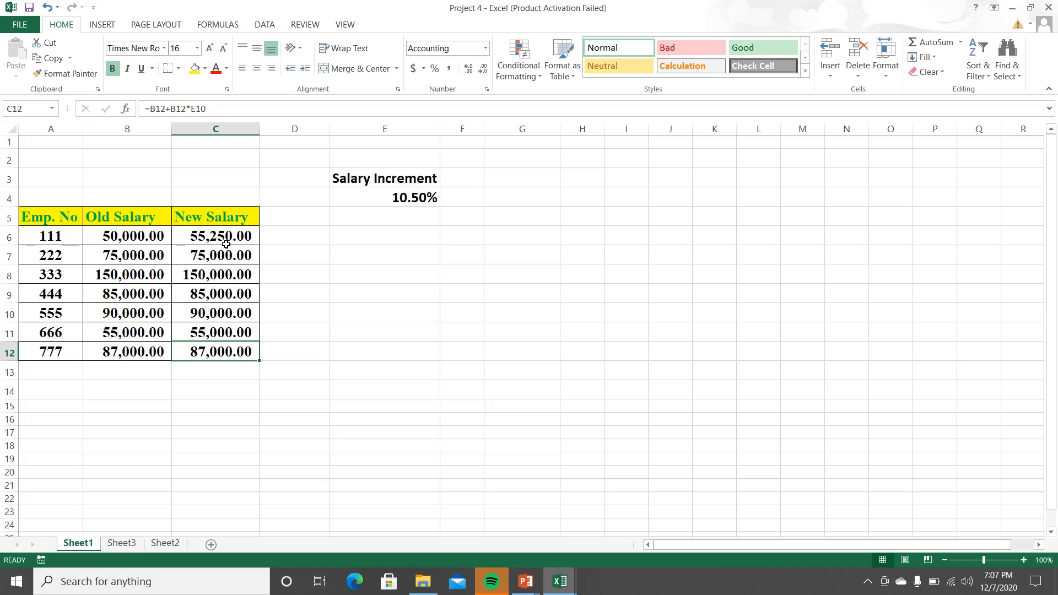
pyautogui.doubleClick(227, 238)
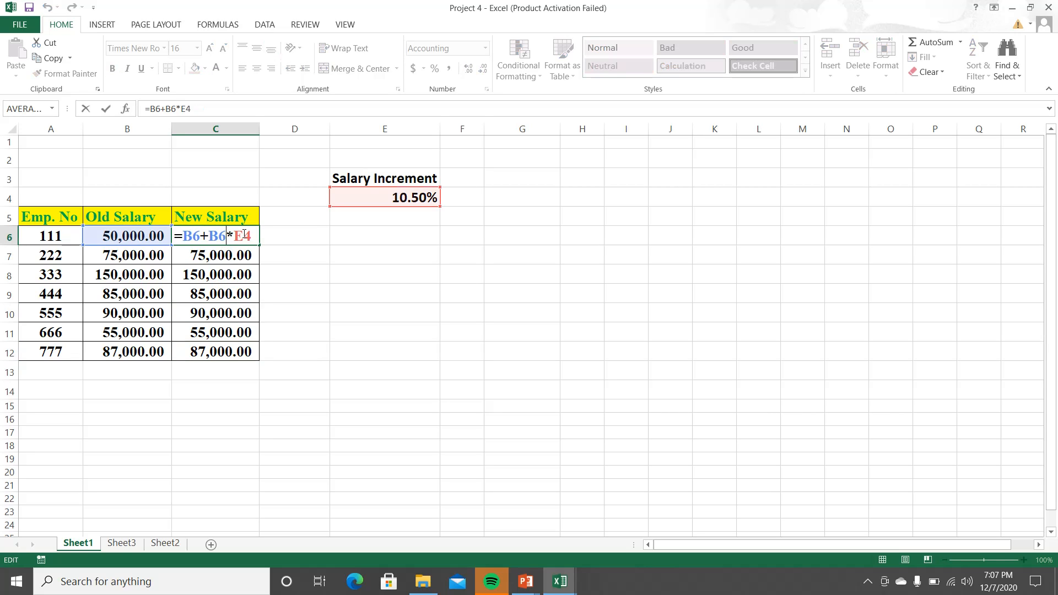
pyautogui.press('Escape')
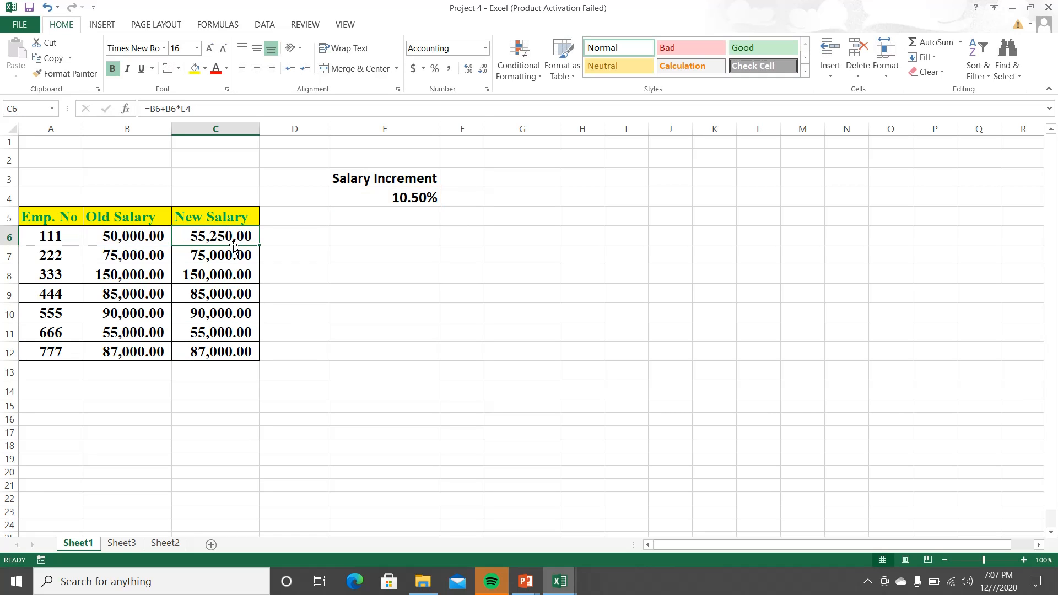
# Step: Clear the New Salary formulas in C6:C12
pyautogui.moveTo(232, 237); pyautogui.dragTo(234, 356)
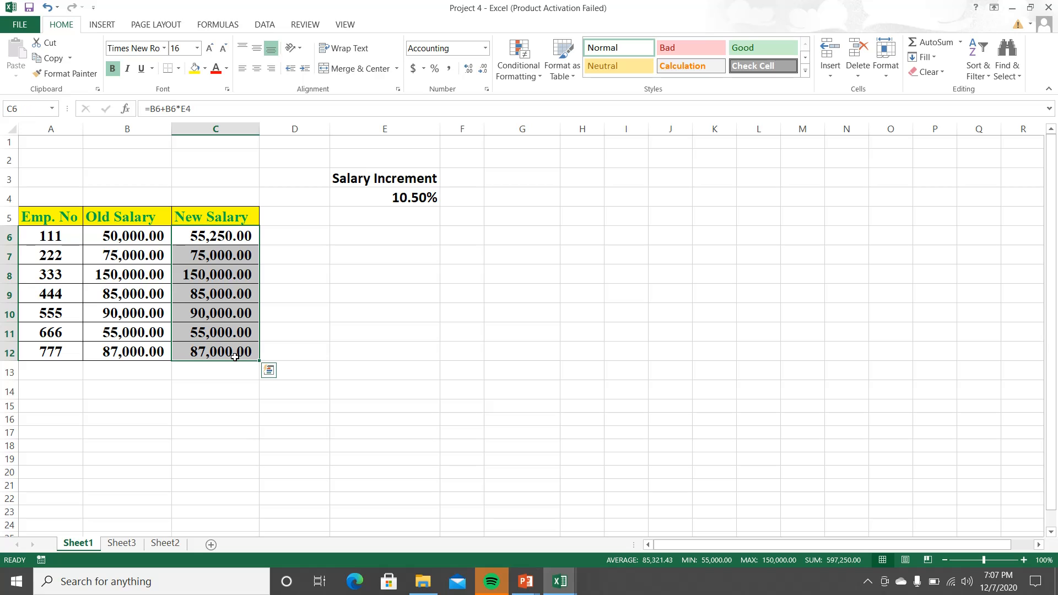
pyautogui.press('Delete')
# Step: Build the formula =B6+B6*E4 in C6 from the old salary and the salary increment, keeping it in edit mode
pyautogui.click(235, 236)
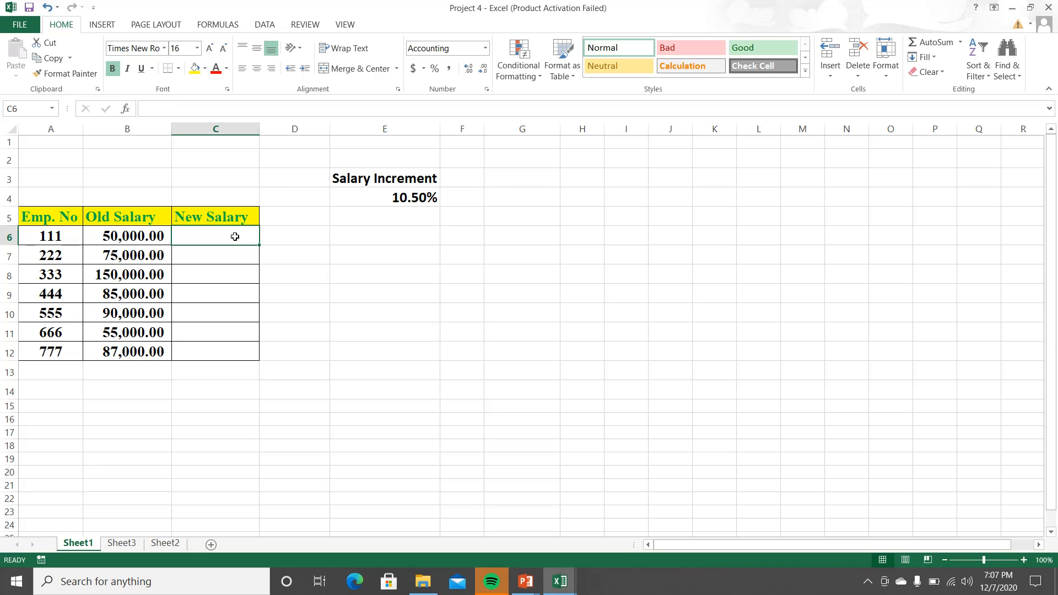
pyautogui.write('=')
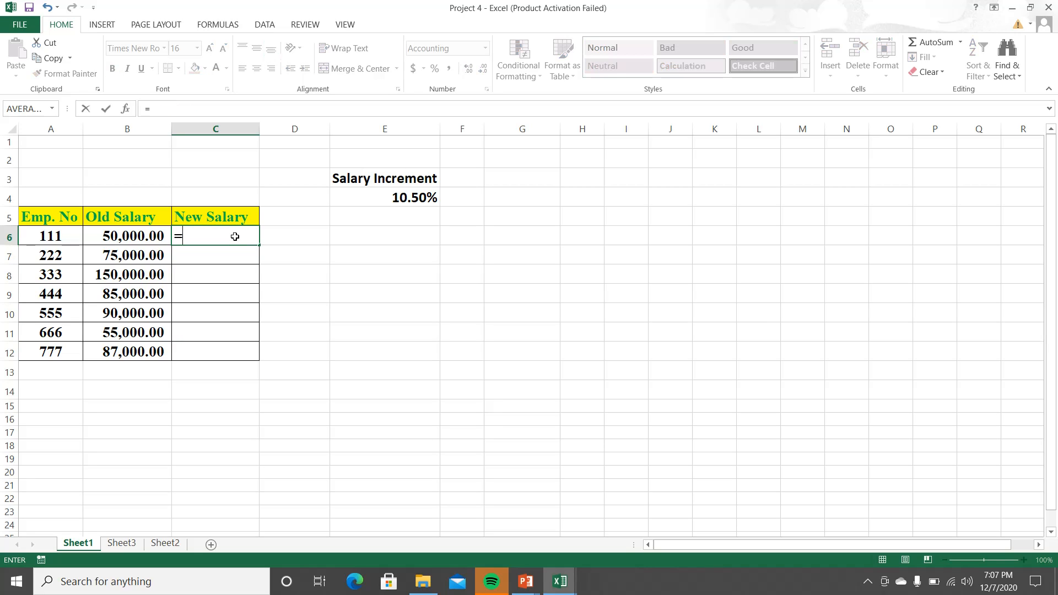
pyautogui.click(159, 238)
pyautogui.write('+')
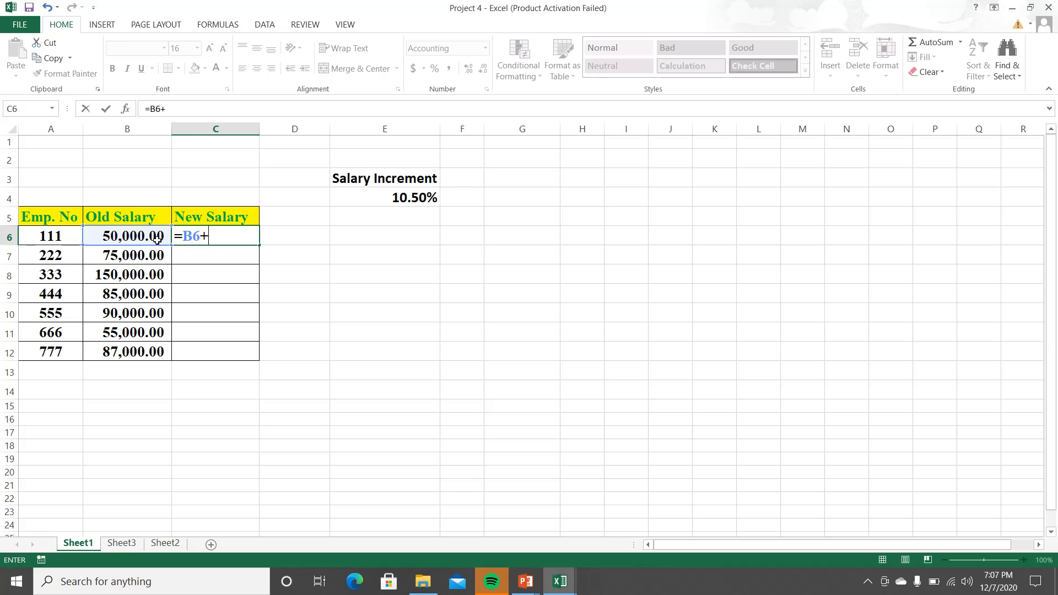
pyautogui.click(150, 236)
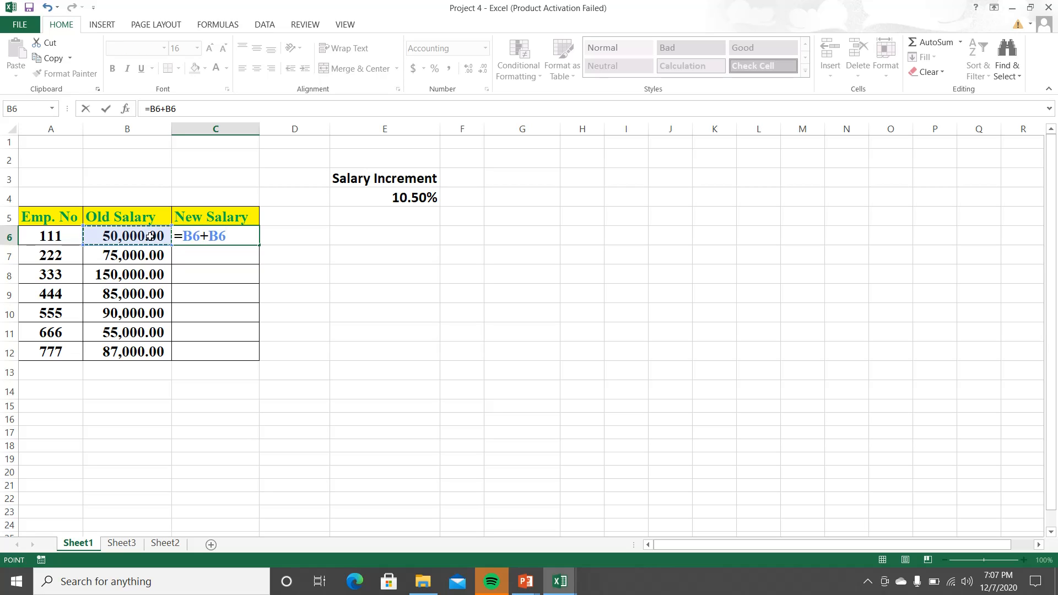
pyautogui.write('*')
pyautogui.click(379, 201)
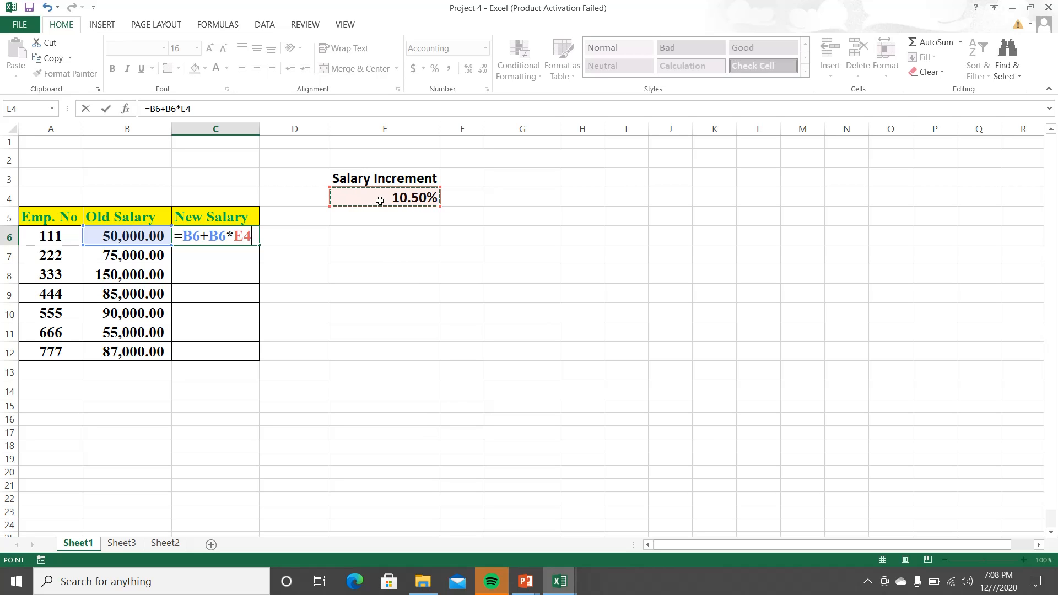
# Step: Open the on-screen keyboard, show its function keys and place it clear of the formula in C6
pyautogui.press('ctrl+super+o')
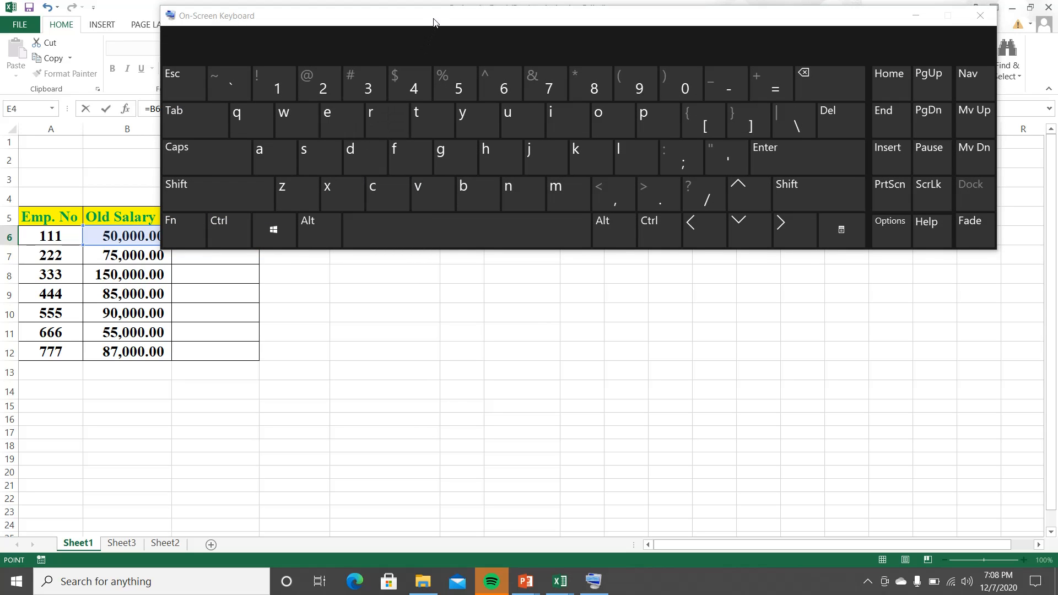
pyautogui.moveTo(433, 22); pyautogui.dragTo(429, 231)
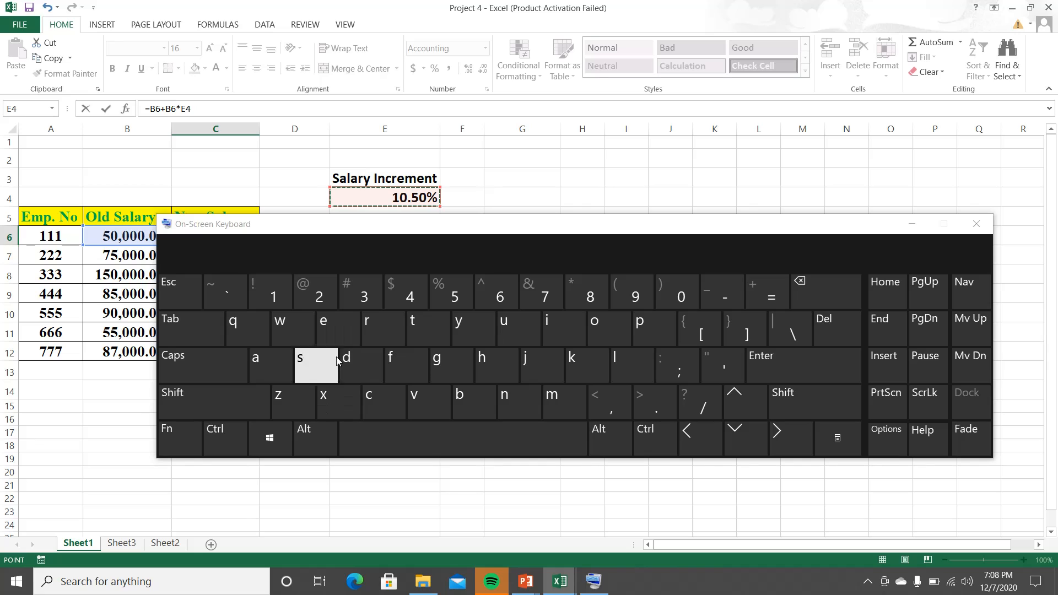
pyautogui.click(178, 439)
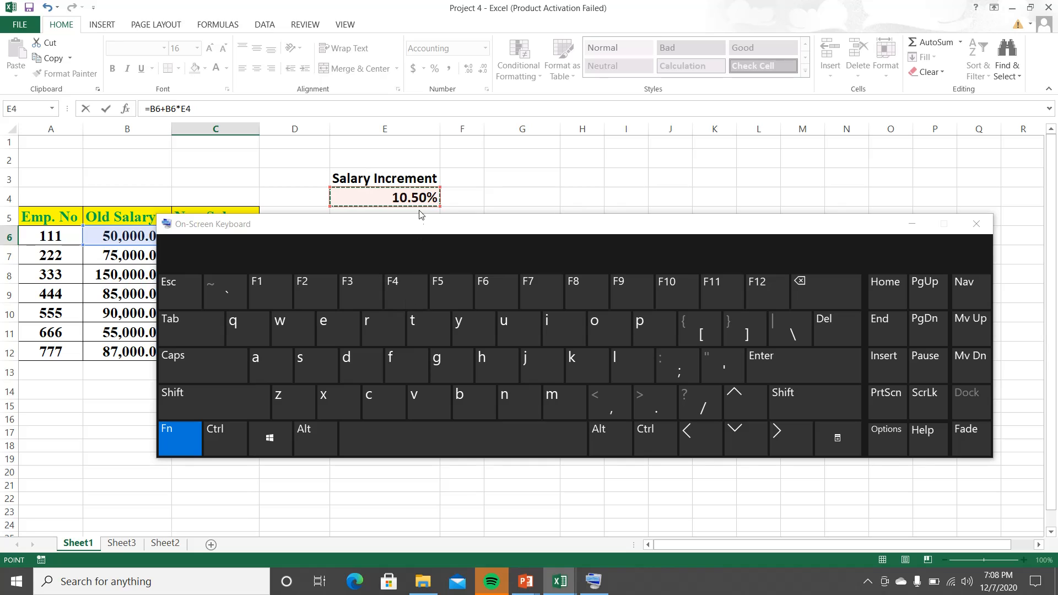
pyautogui.moveTo(420, 224); pyautogui.dragTo(419, 277)
pyautogui.click(257, 237)
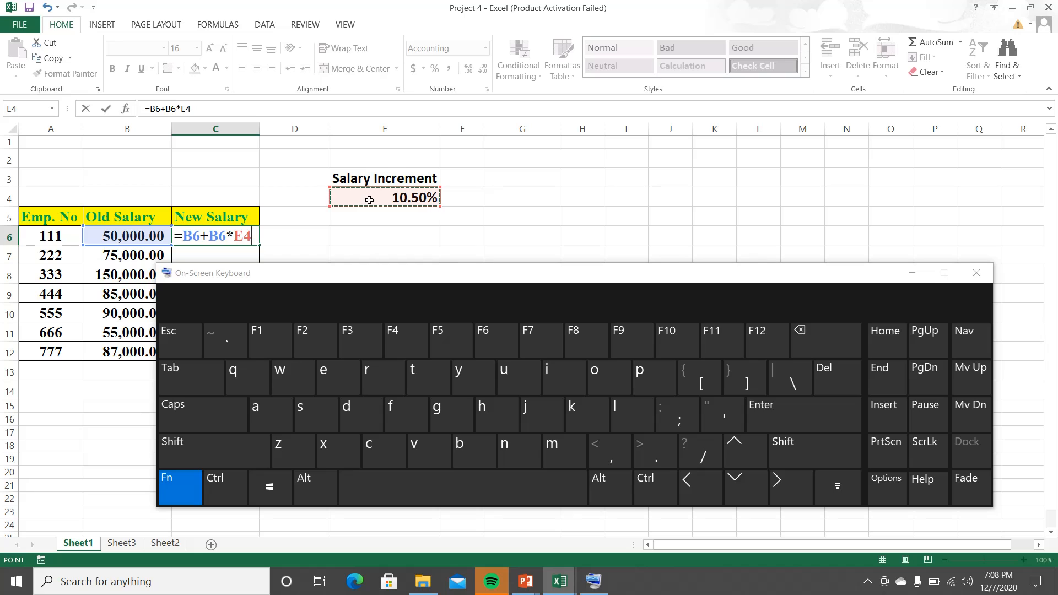
# Step: Make the increment reference in C6's formula absolute as $E$4, enter the formula and close the on-screen keyboard
pyautogui.click(398, 330)
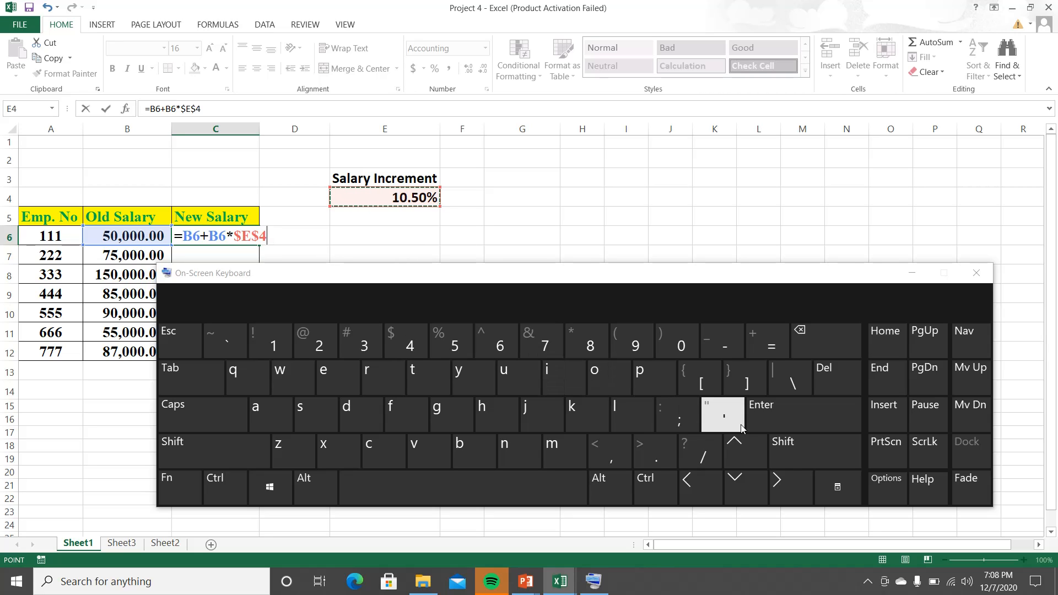
pyautogui.click(772, 417)
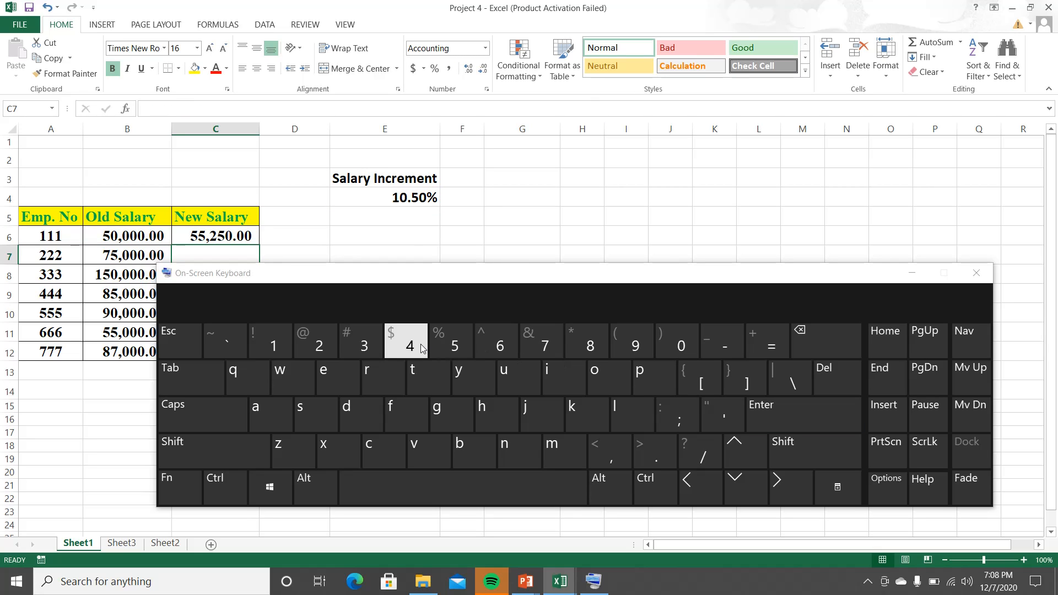
pyautogui.click(976, 273)
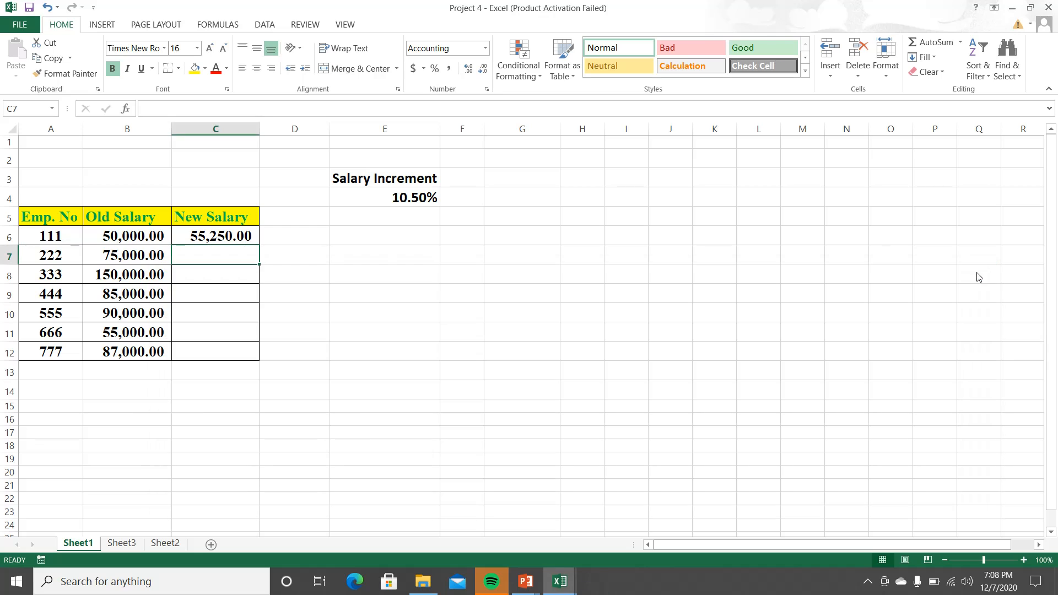
# Step: Check the C6 formula =B6+B6*$E$4 and fill it down through C12
pyautogui.doubleClick(222, 237)
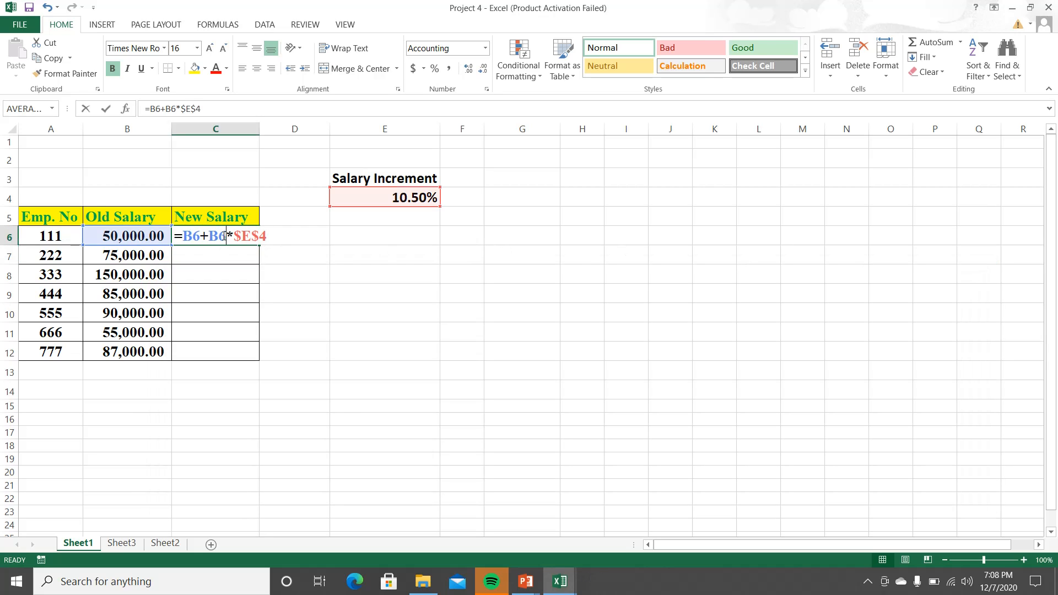
pyautogui.press('Return')
pyautogui.click(228, 237)
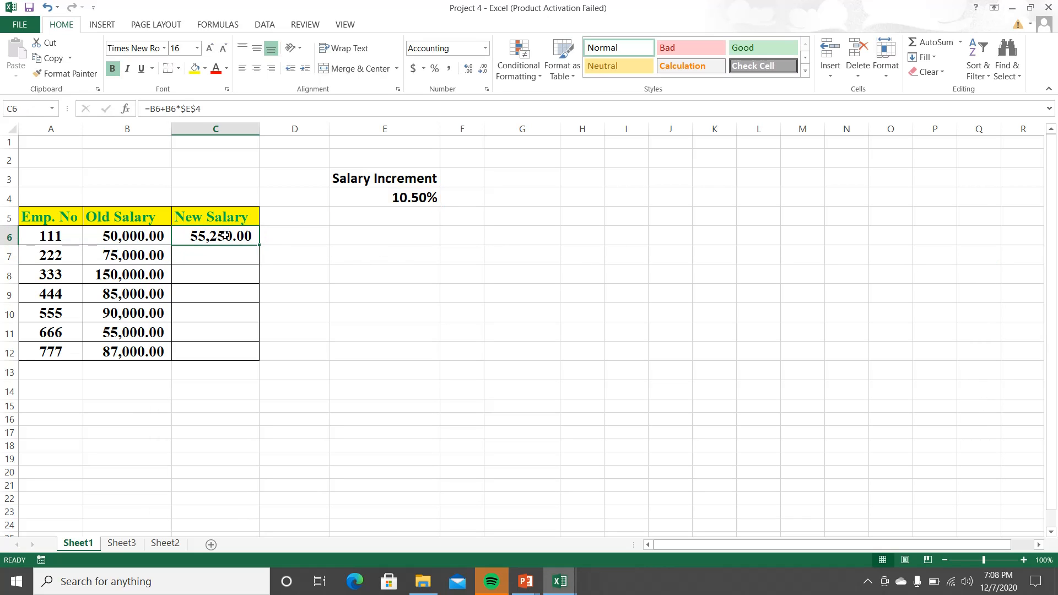
pyautogui.moveTo(261, 246); pyautogui.dragTo(252, 359)
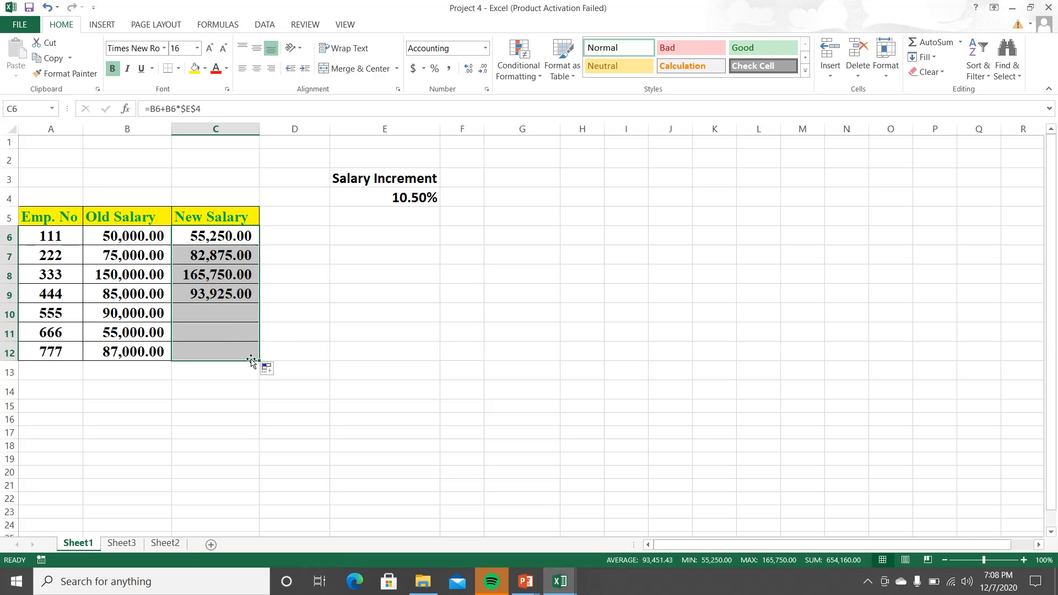
pyautogui.click(301, 318)
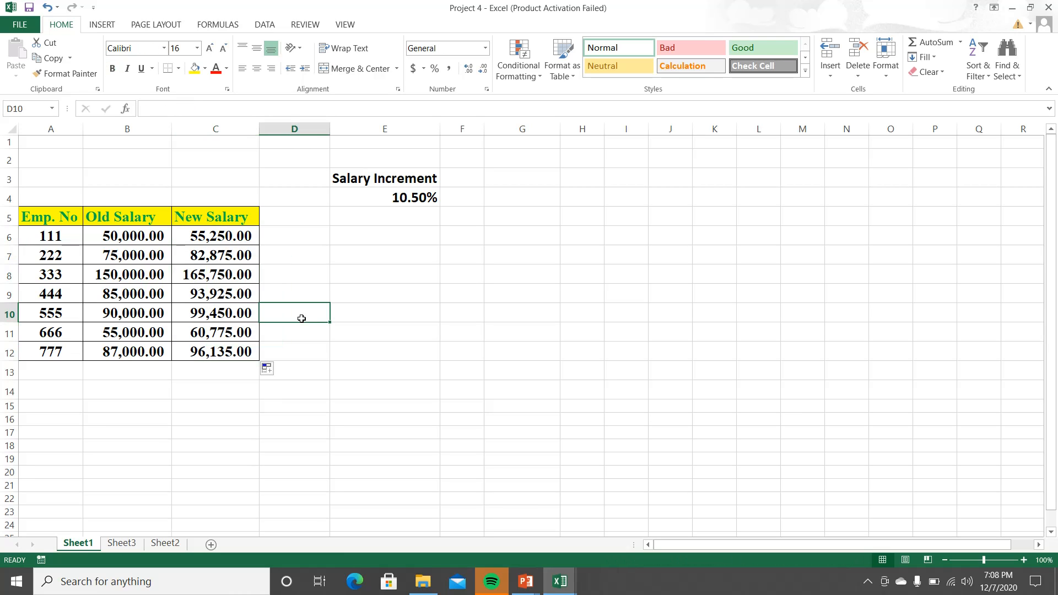
# Step: Examine the filled New Salary formulas in C7 through C12 one by one, checking their old salary references and the fixed $E$4 reference
pyautogui.doubleClick(230, 259)
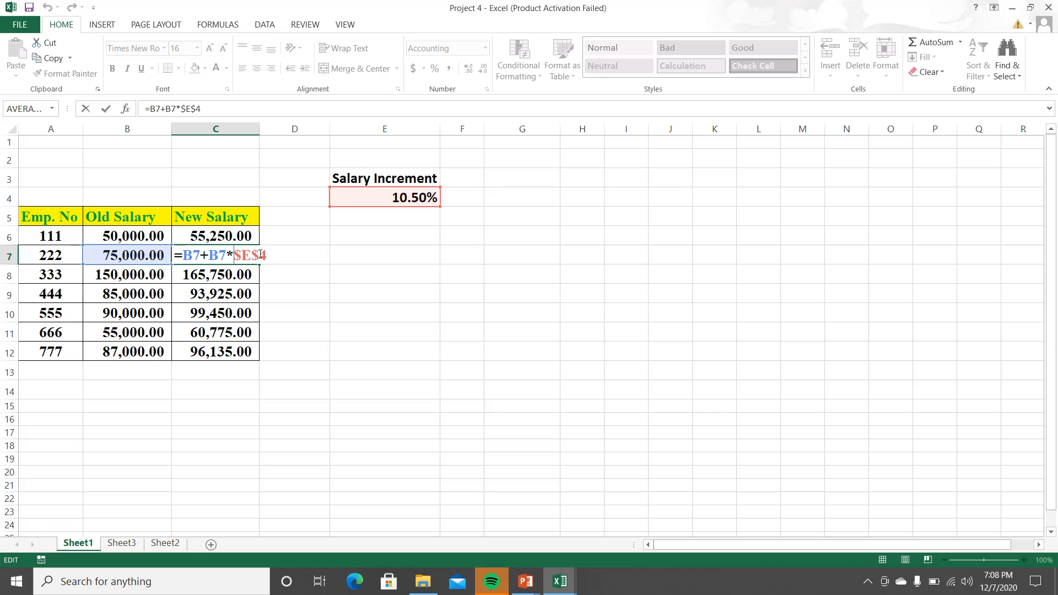
pyautogui.press('Return')
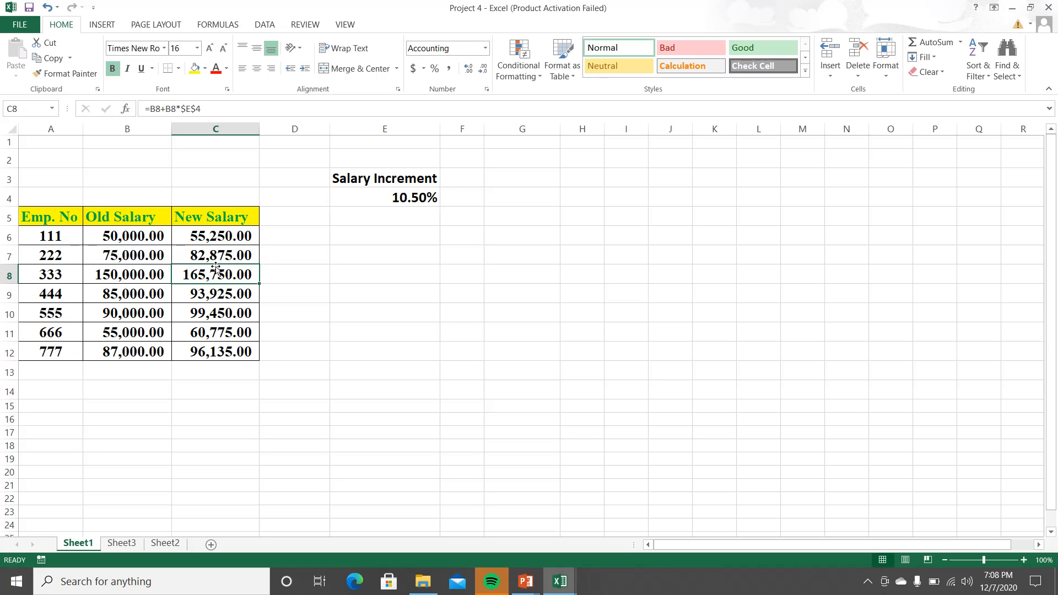
pyautogui.doubleClick(219, 274)
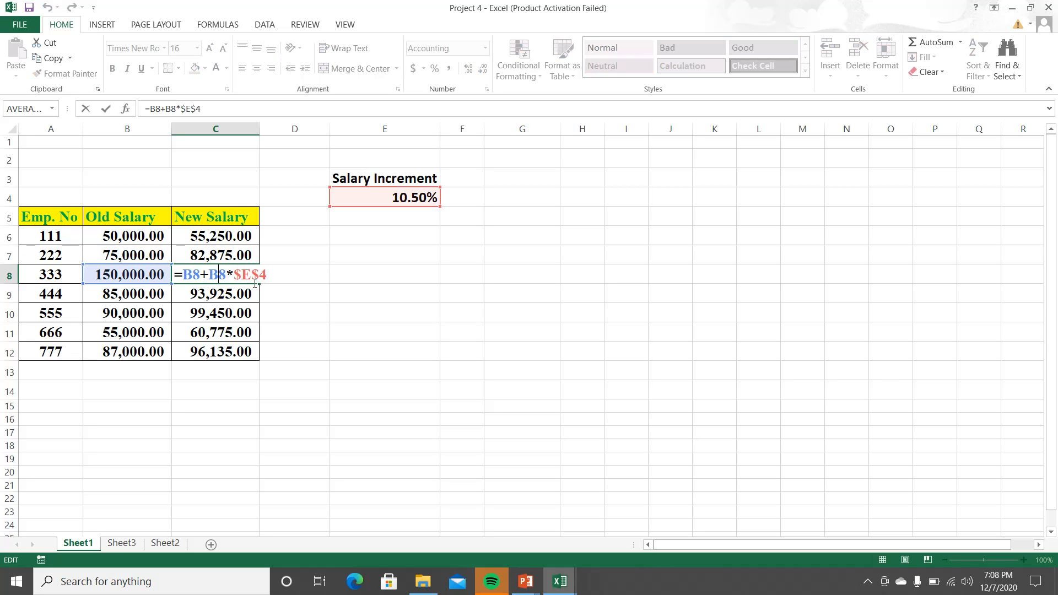
pyautogui.press('Return')
pyautogui.doubleClick(240, 295)
pyautogui.press('Return')
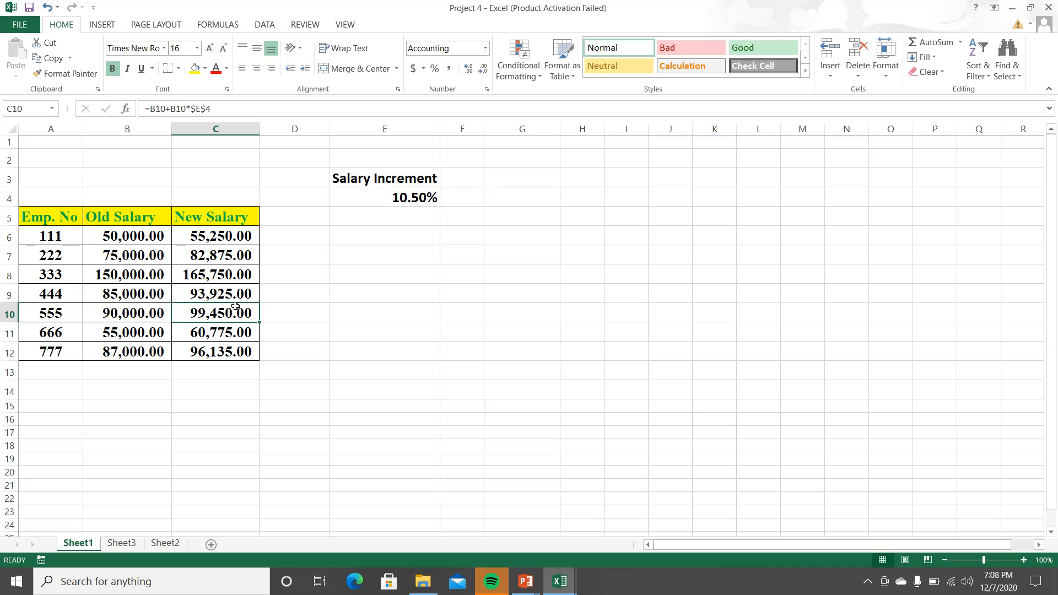
pyautogui.doubleClick(235, 312)
pyautogui.press('Return')
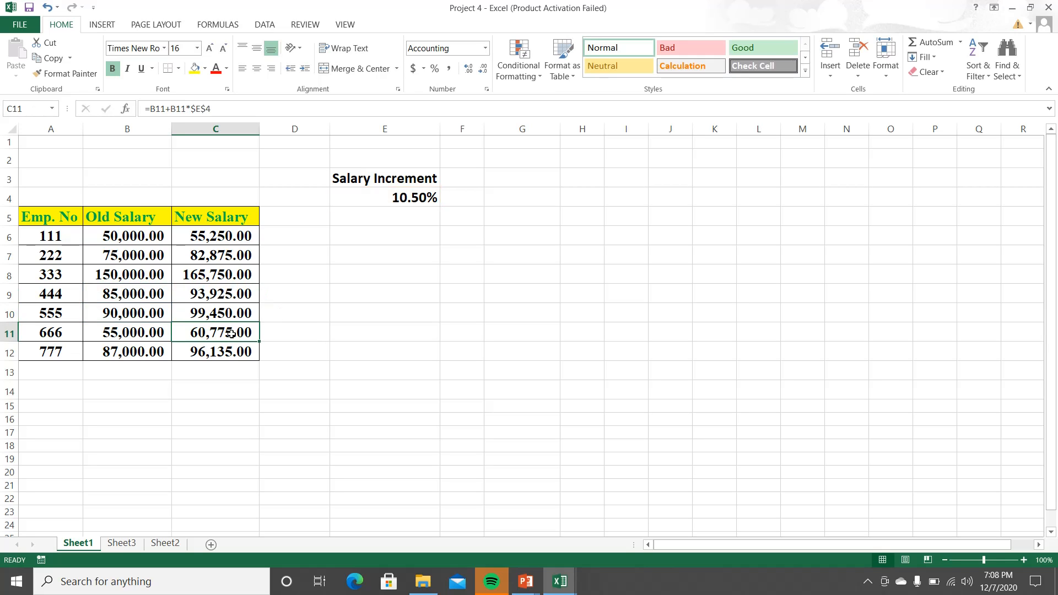
pyautogui.doubleClick(232, 332)
pyautogui.press('Return')
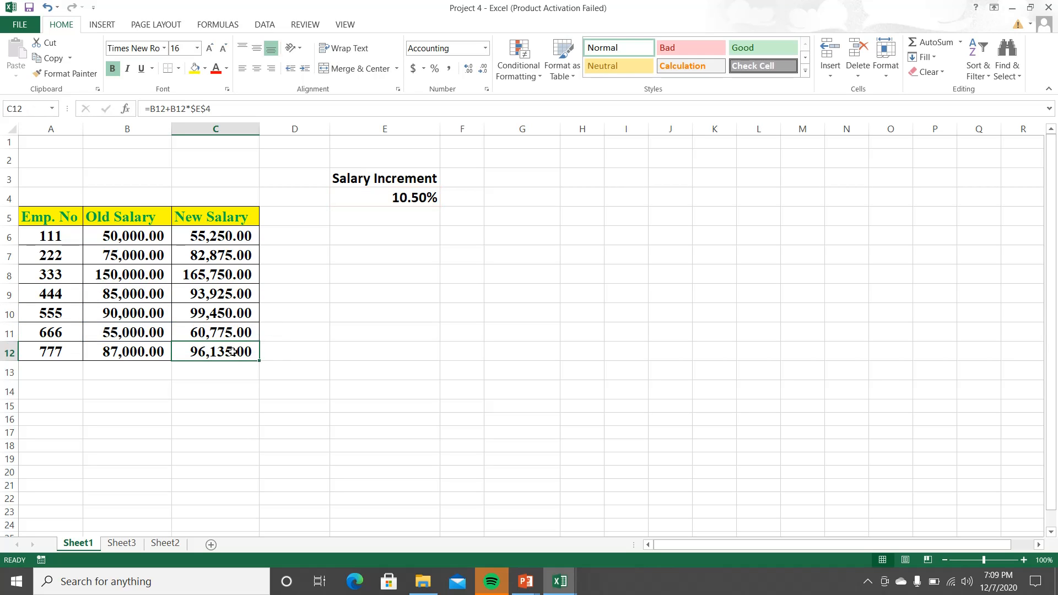
pyautogui.doubleClick(232, 352)
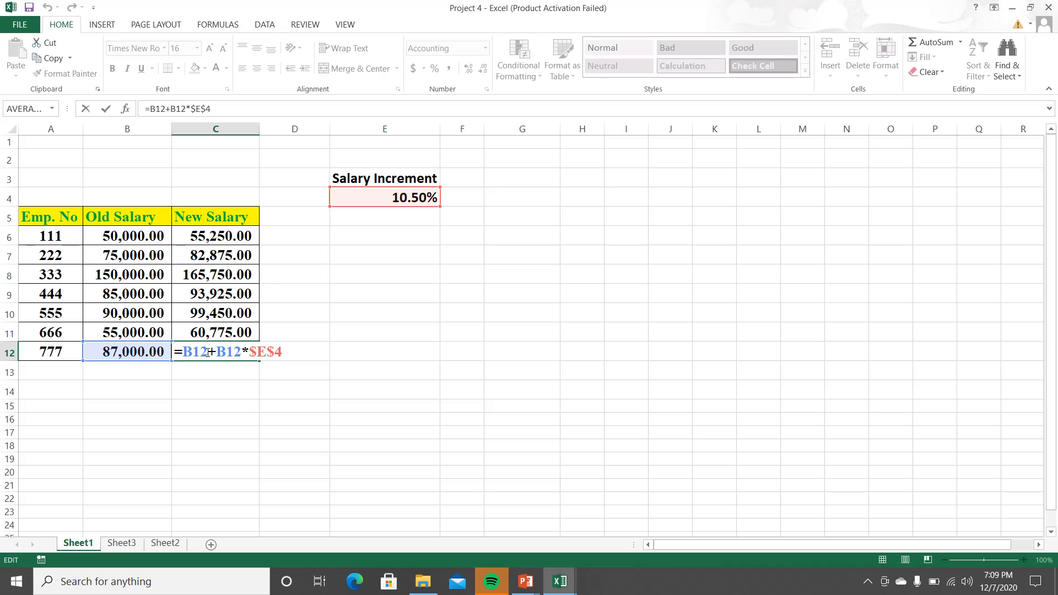
pyautogui.press('Return')
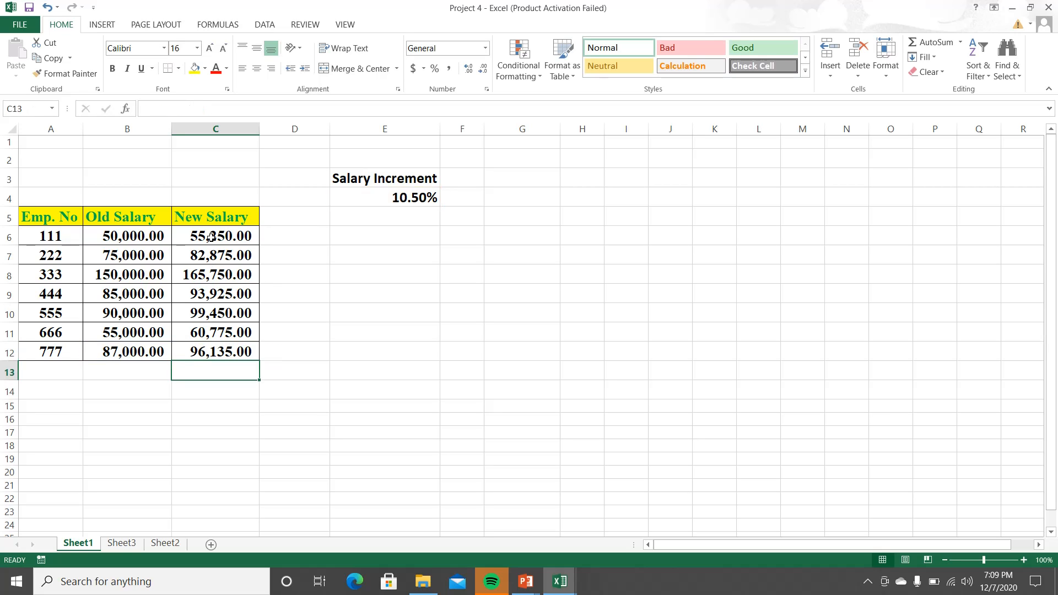
# Step: Recheck the New Salary formula in C6, leave it unedited, and switch to the running PowerPoint slide show about absolute references
pyautogui.doubleClick(229, 236)
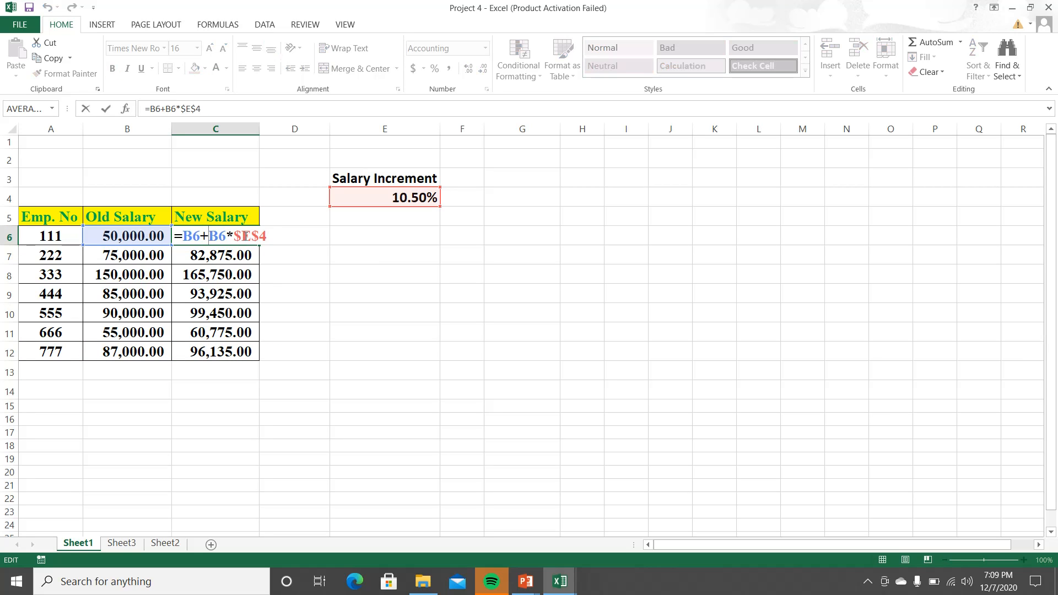
pyautogui.press('Return')
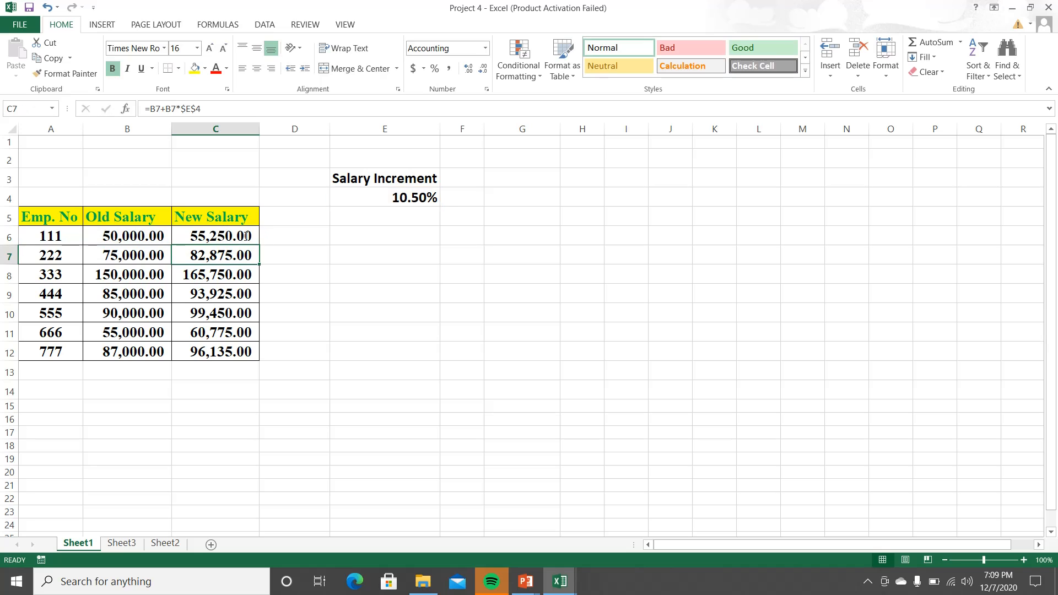
pyautogui.moveTo(531, 581)
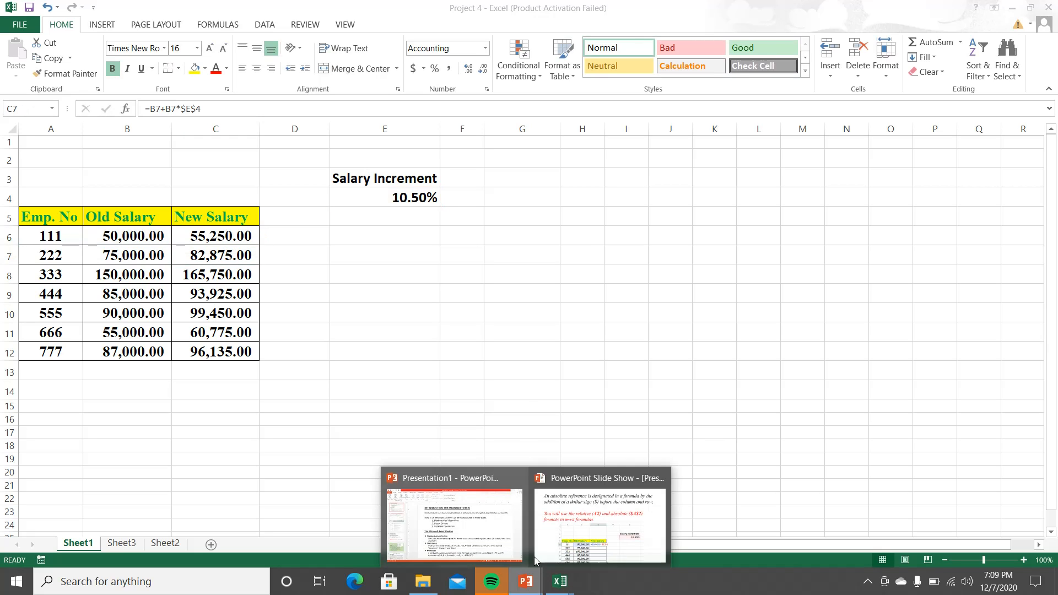
pyautogui.click(556, 542)
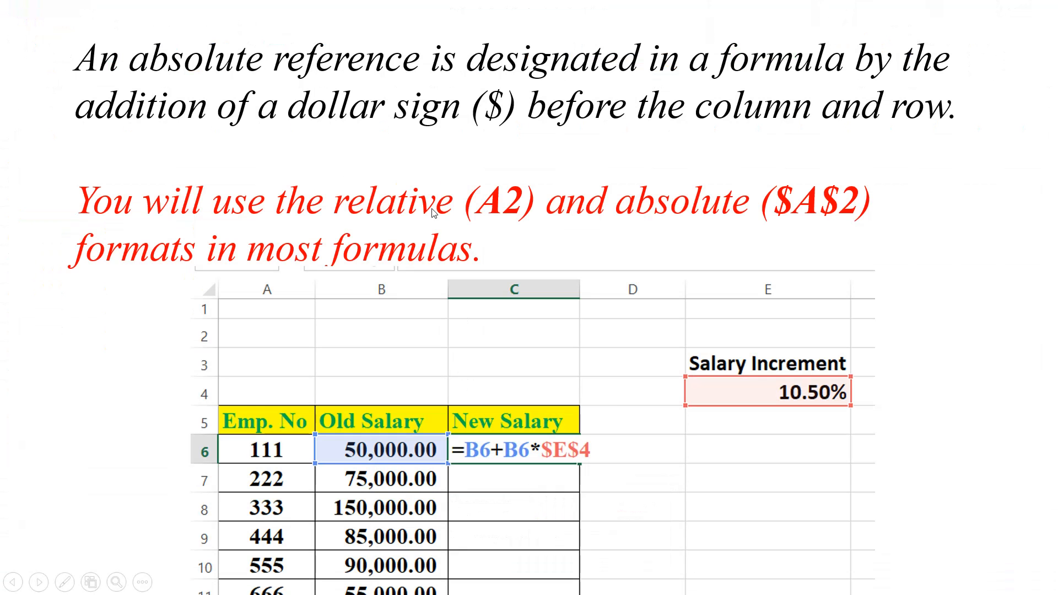